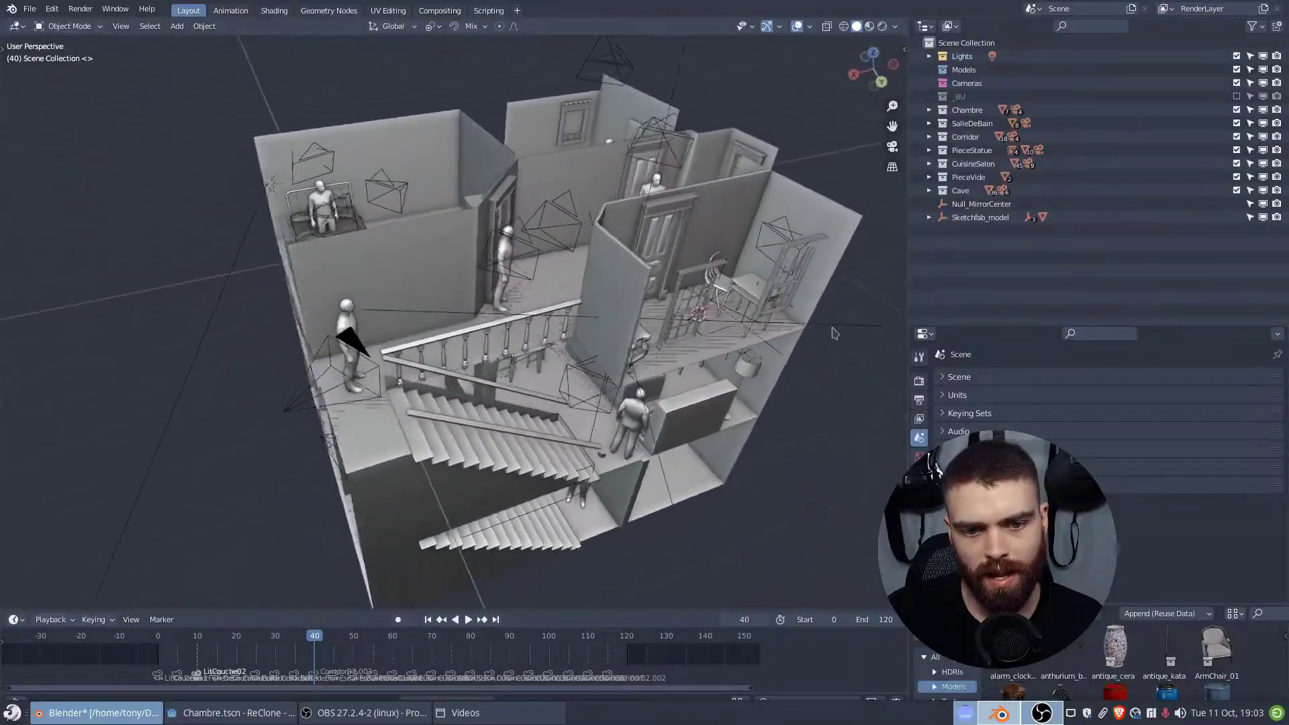
Step: Hide every collection except Chambre and orbit around the isolated bedroom
middle_click_drag(832, 334, 721, 281)
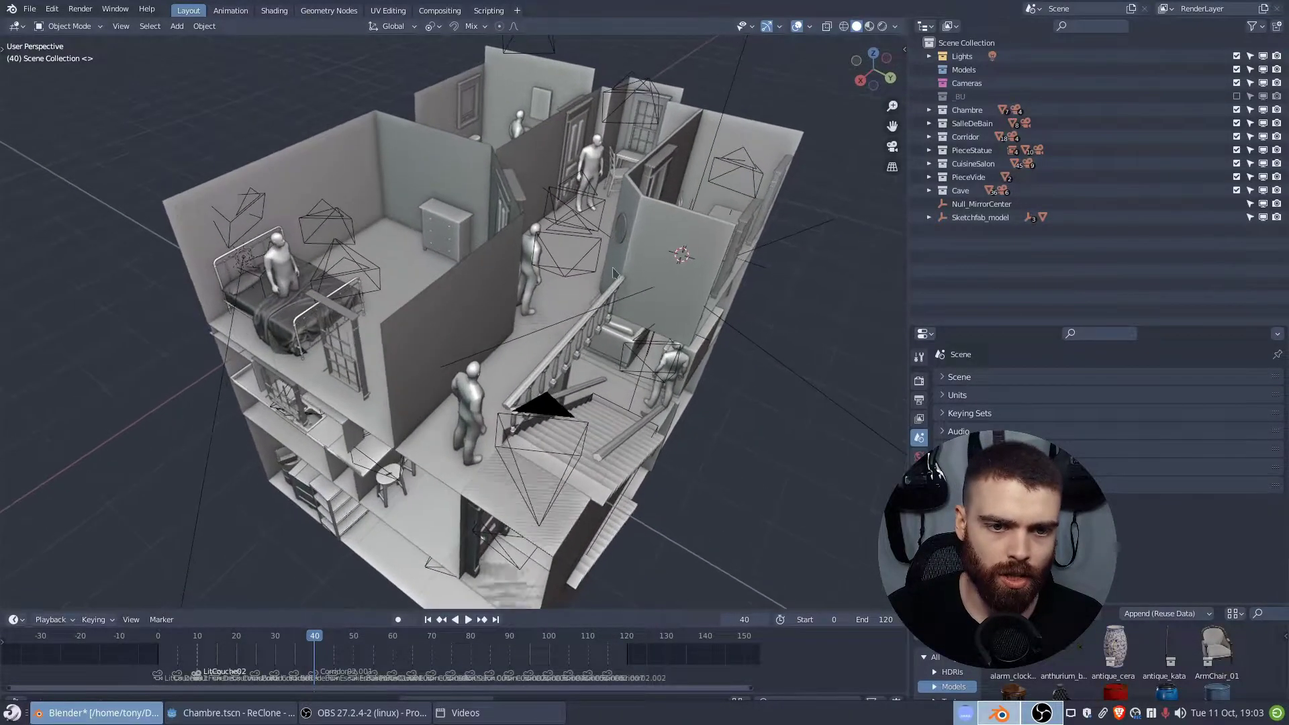
middle_click_drag(611, 220, 611, 220)
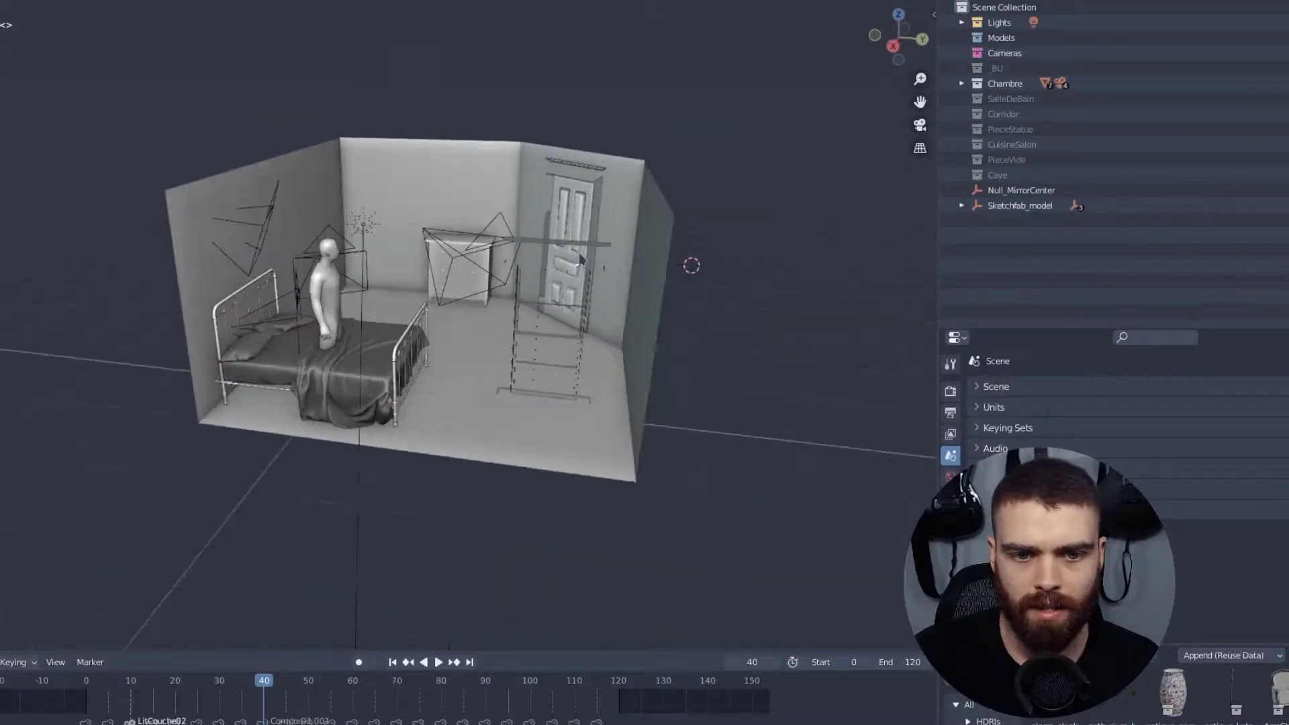
middle_click_drag(611, 220, 484, 225)
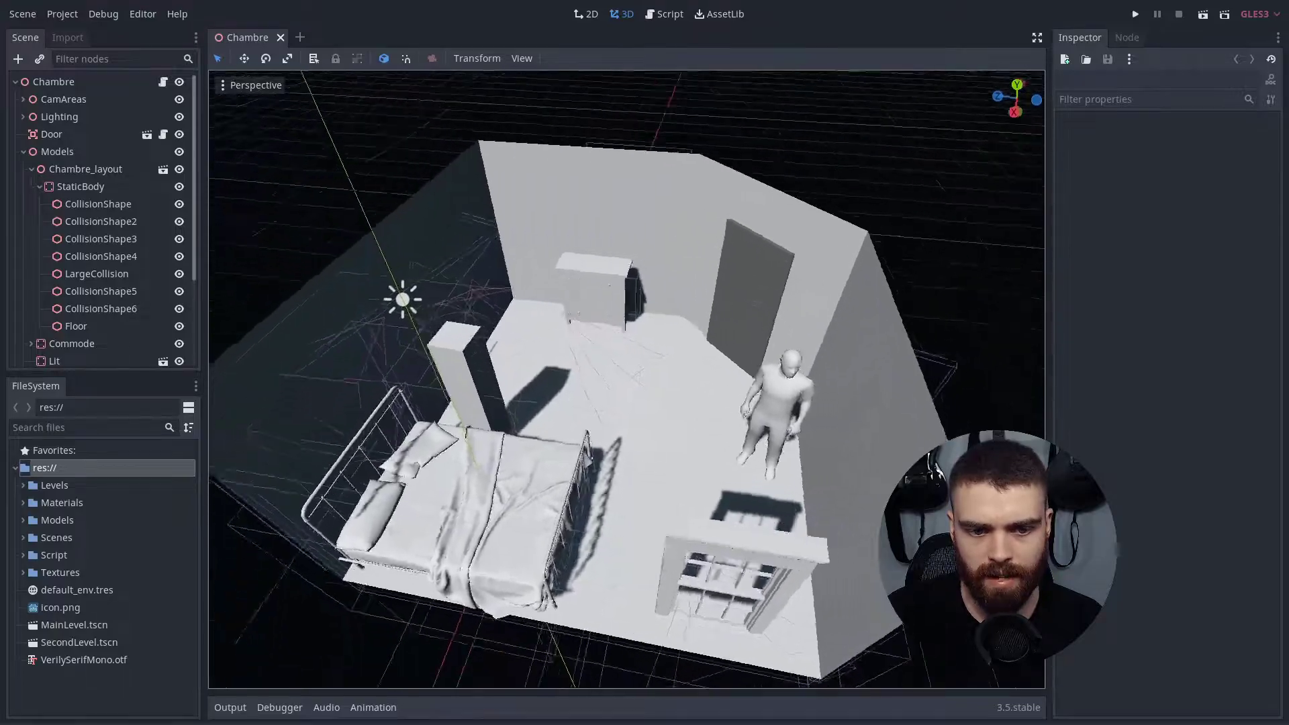
middle_click_drag(672, 269, 770, 212)
left_click(769, 212)
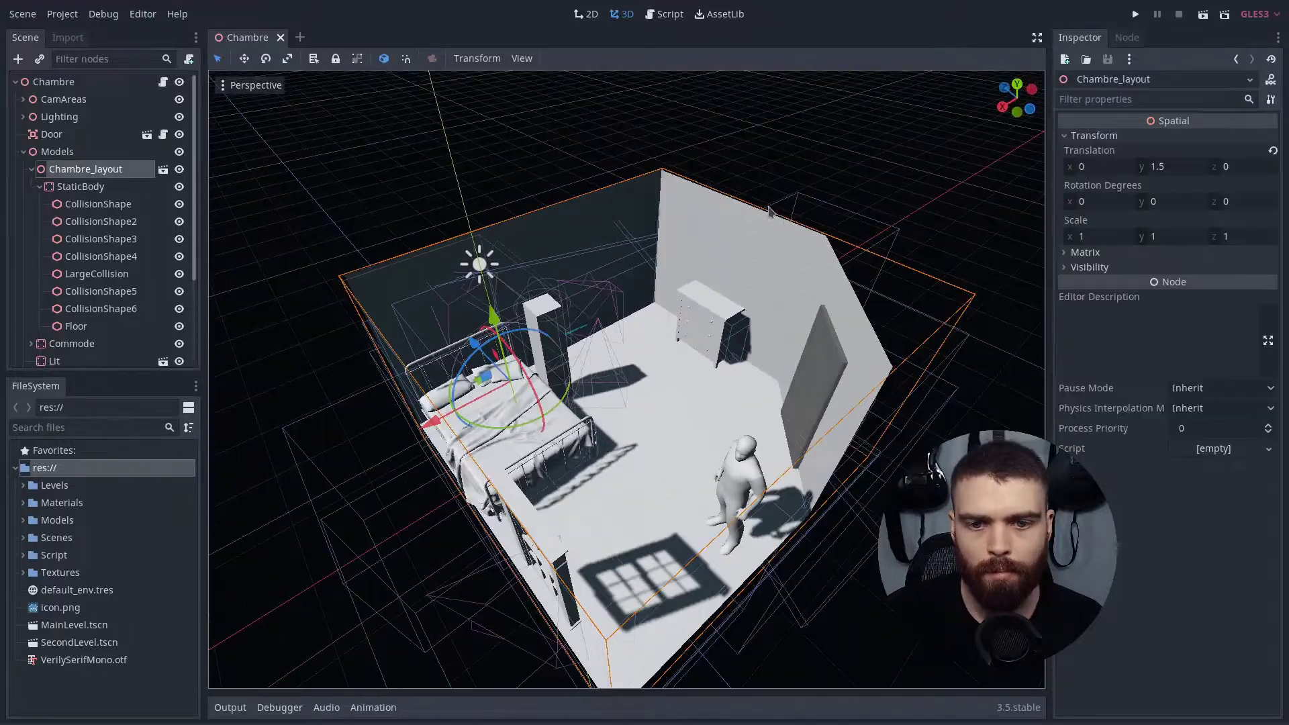
middle_click_drag(627, 380, 672, 376)
scroll(627, 379, "up", 5)
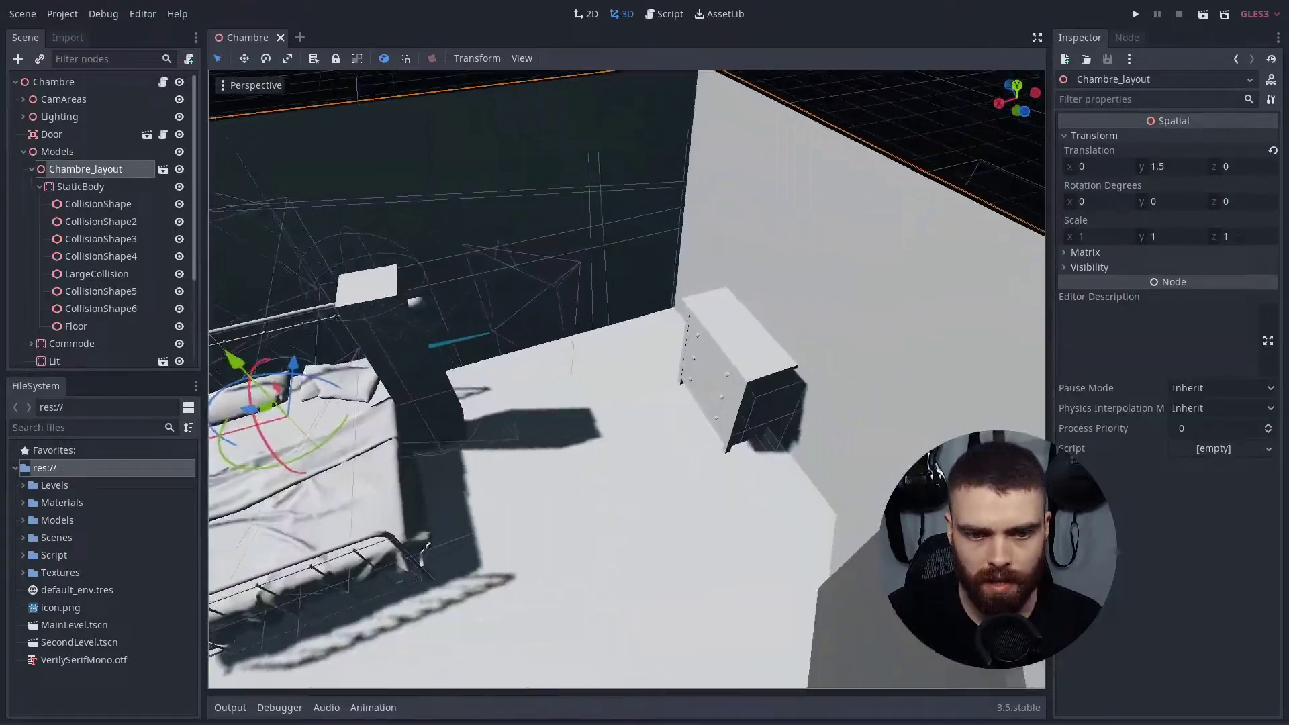
right_click_drag(626, 380, 671, 376)
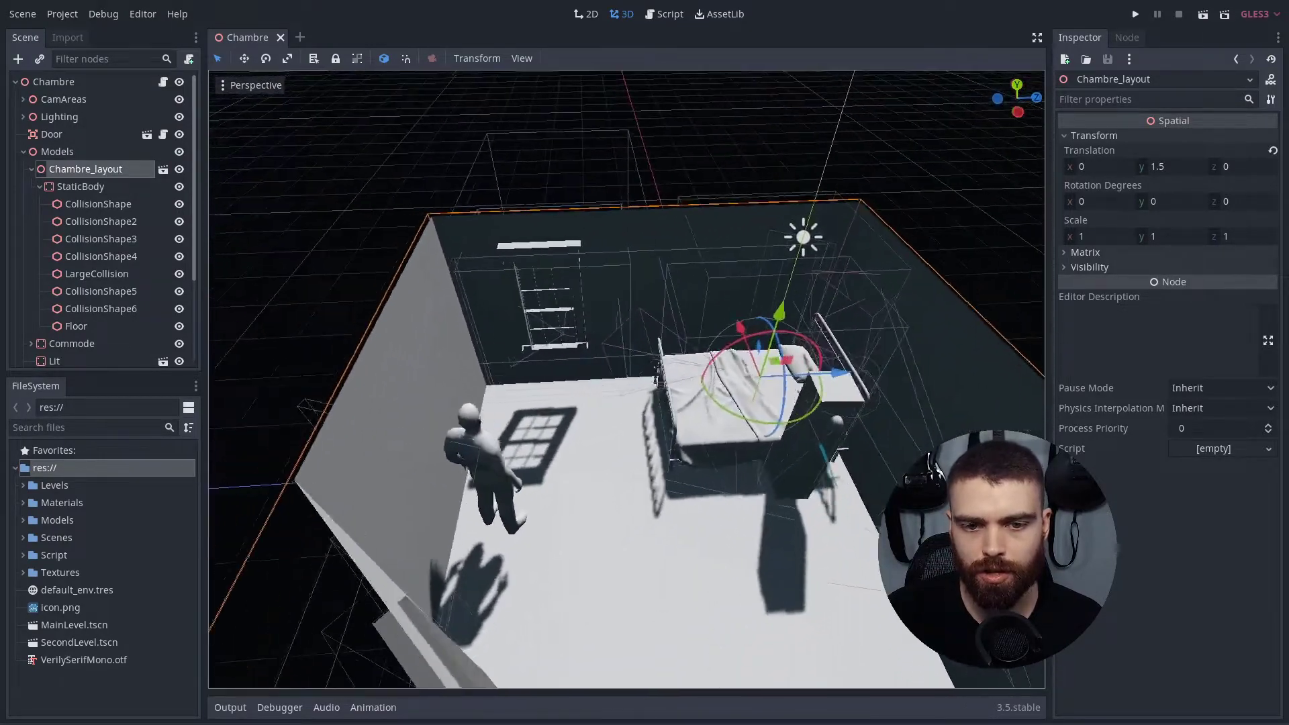
right_click_drag(671, 376, 713, 358)
middle_click_drag(800, 398, 807, 400)
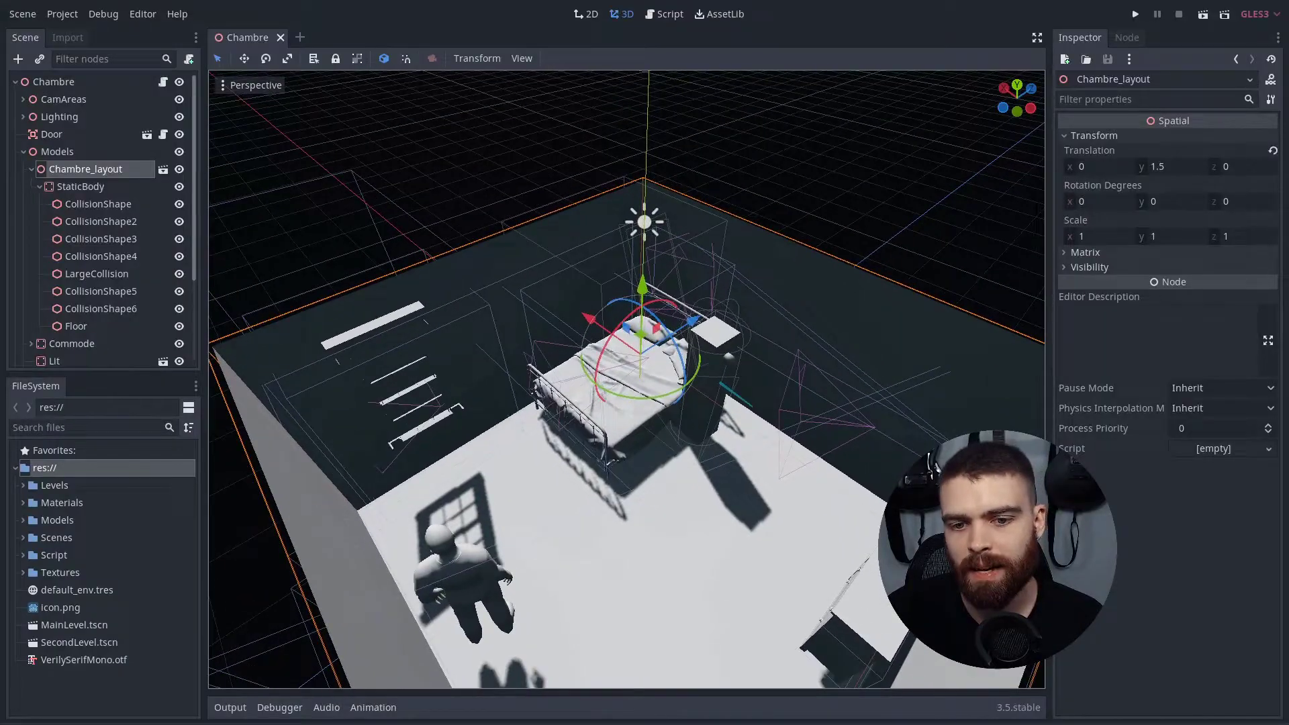
mouse_move(792, 463)
middle_mouse_down()
mouse_move(685, 430)
mouse_move(658, 436)
middle_mouse_up()
scroll(627, 379, "up", 3)
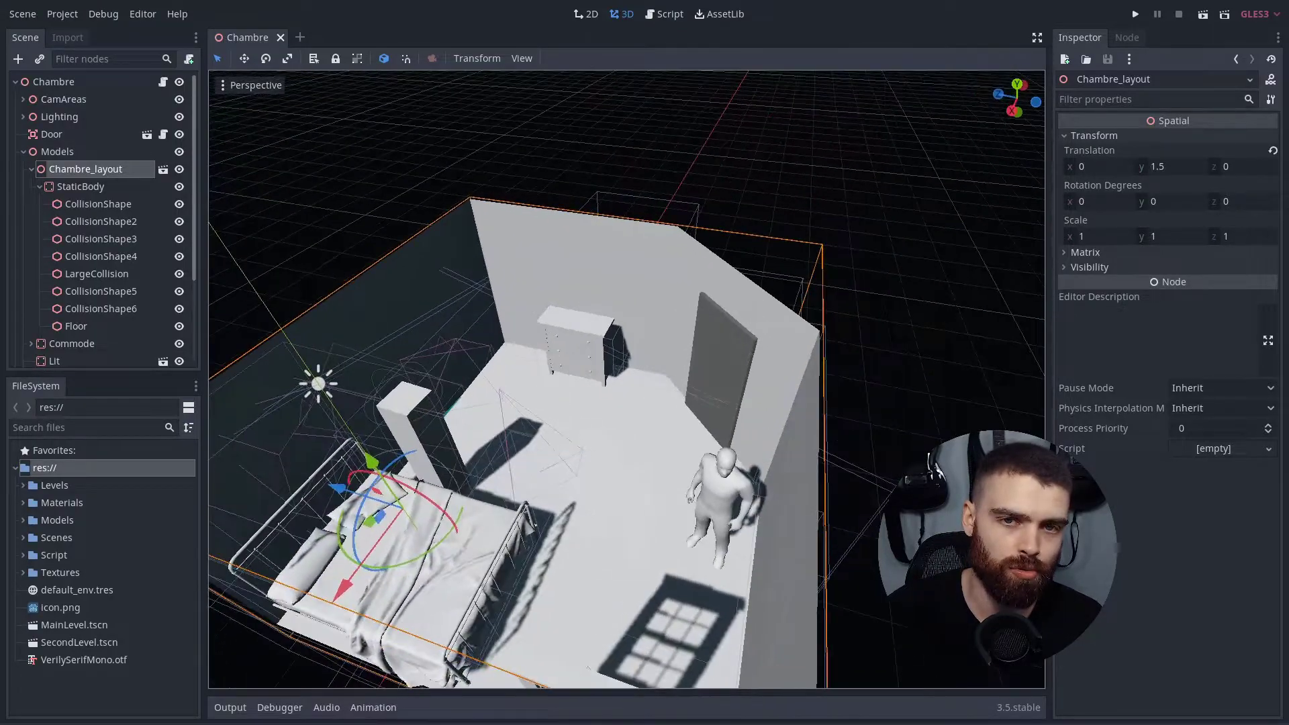
Step: Run the bedroom scene and walk forward through it in first person
key("F6")
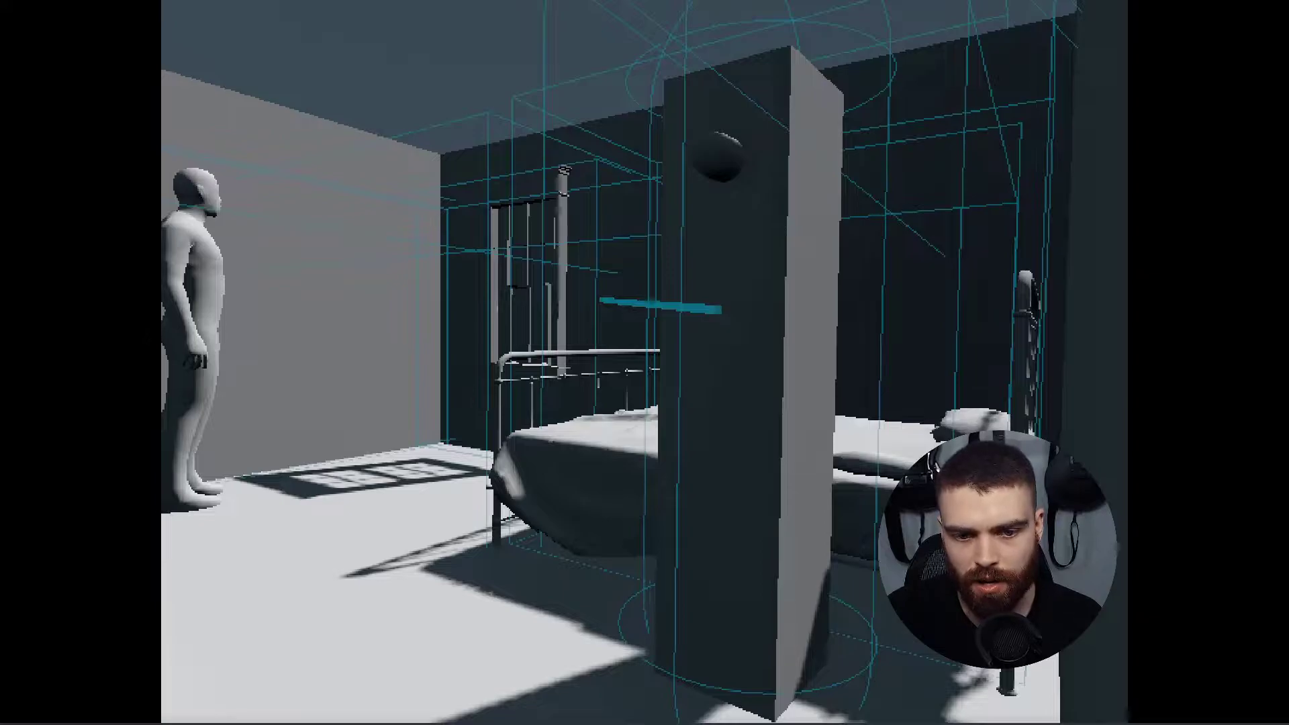
key("w")
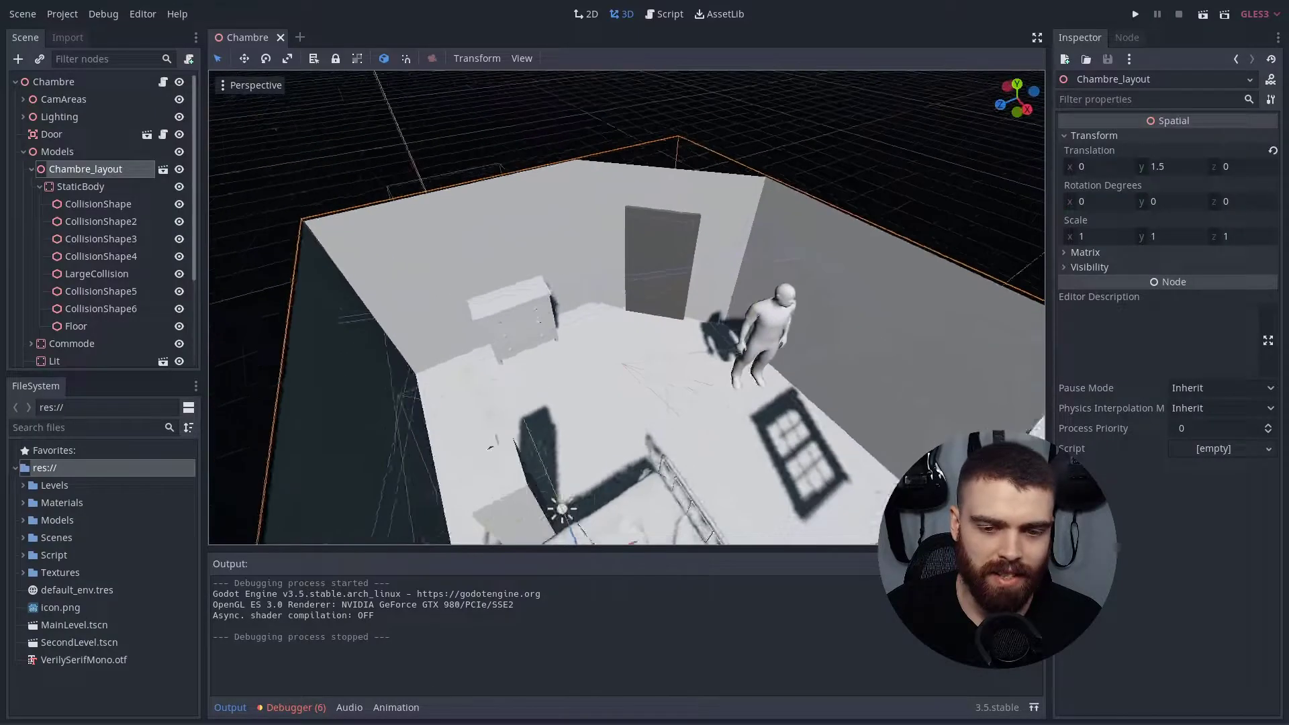
mouse_move(627, 328)
middle_mouse_down()
mouse_move(836, 306)
mouse_move(393, 359)
middle_mouse_up()
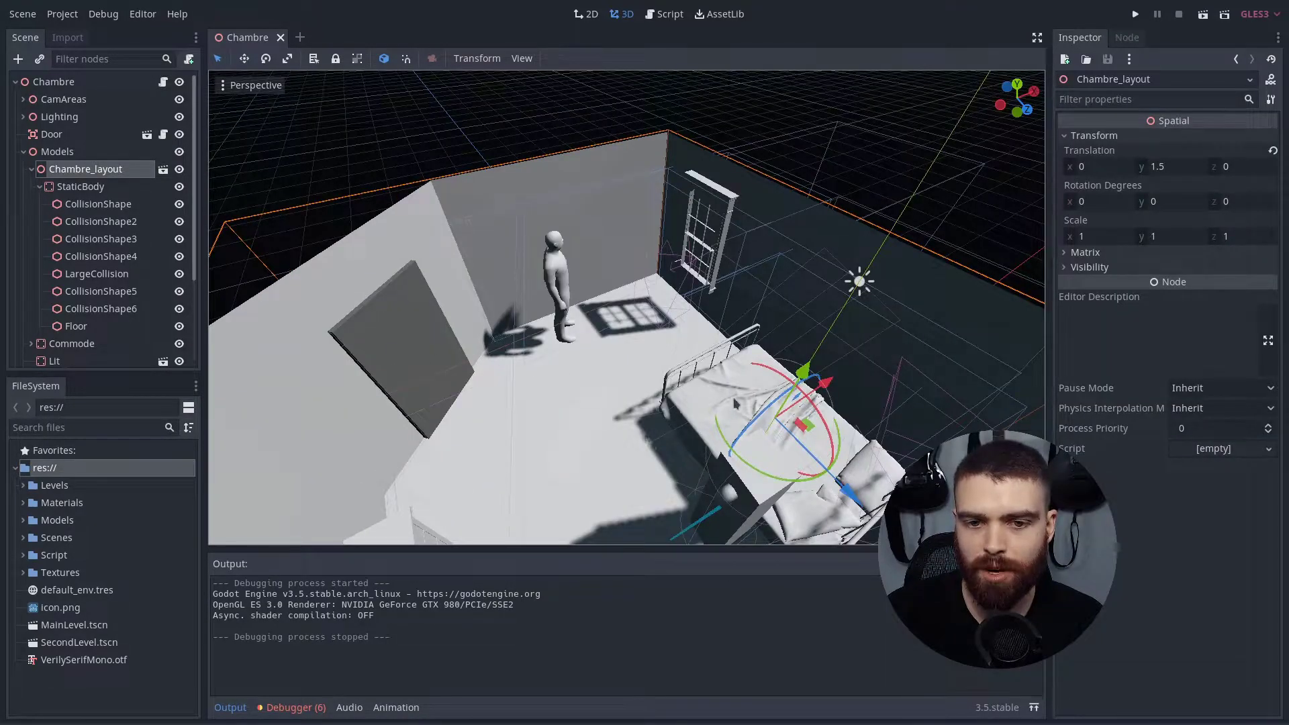
middle_click_drag(735, 402, 733, 268)
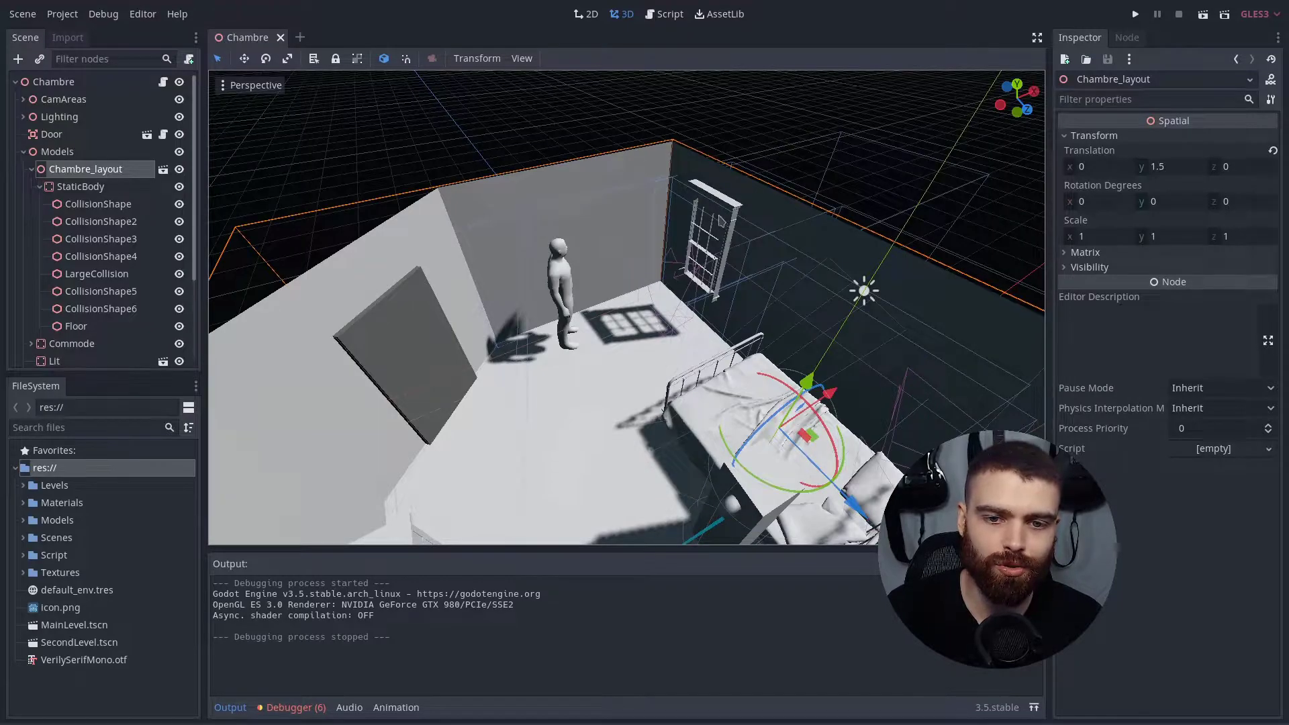
middle_click_drag(739, 249, 739, 188)
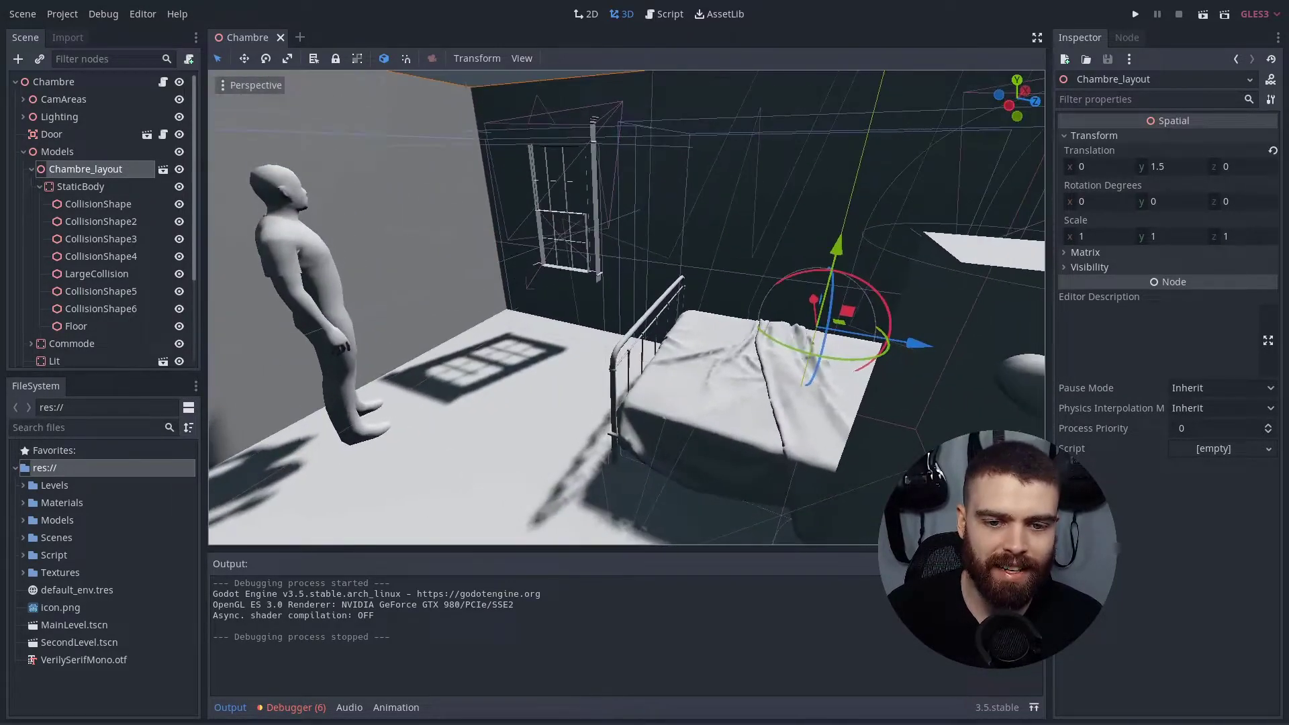
middle_click_drag(624, 309, 671, 268)
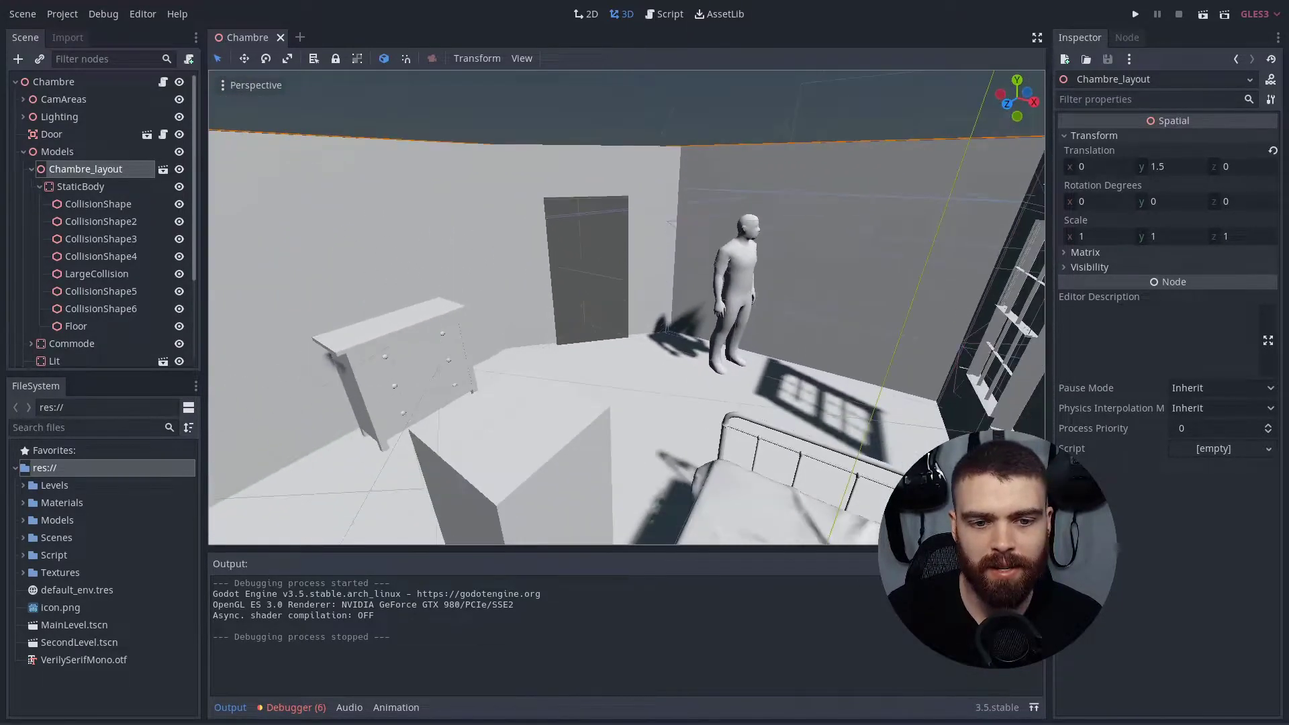
middle_click_drag(586, 226, 817, 139)
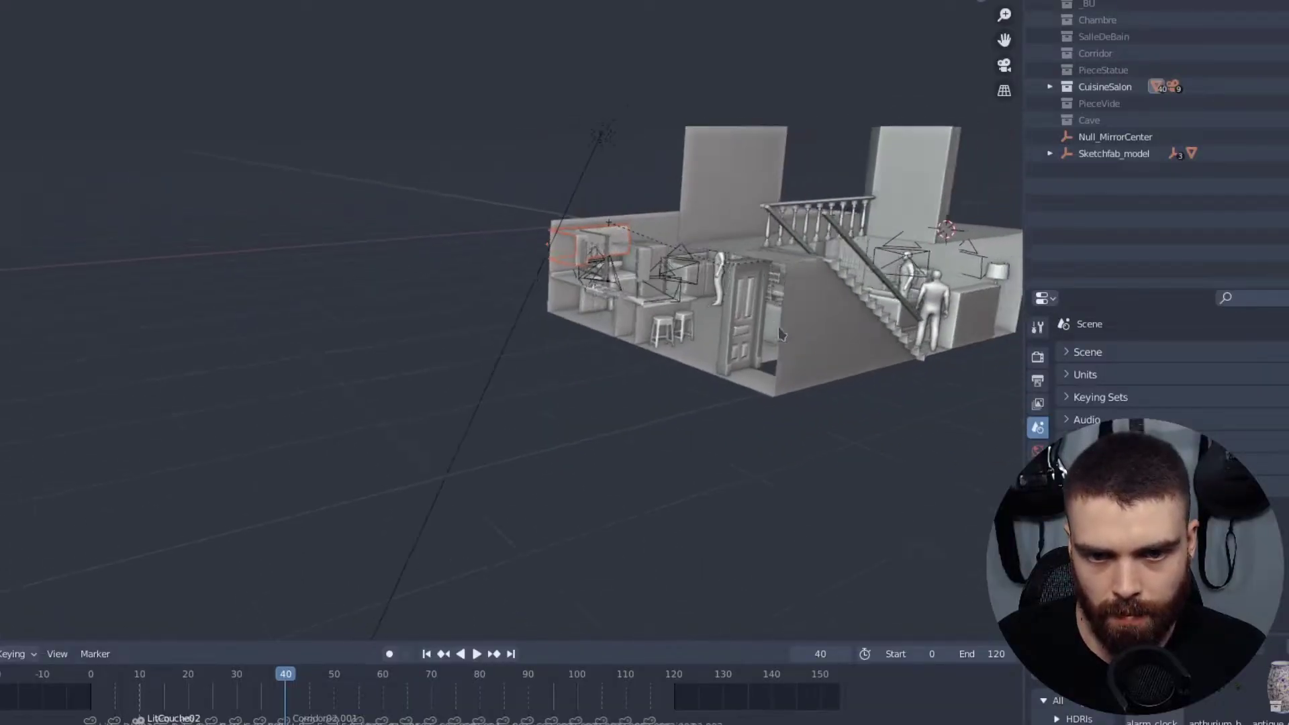
Step: Switch to the CuisineSalon camera view and scrub the timeline to about frame 50
key("KP_0")
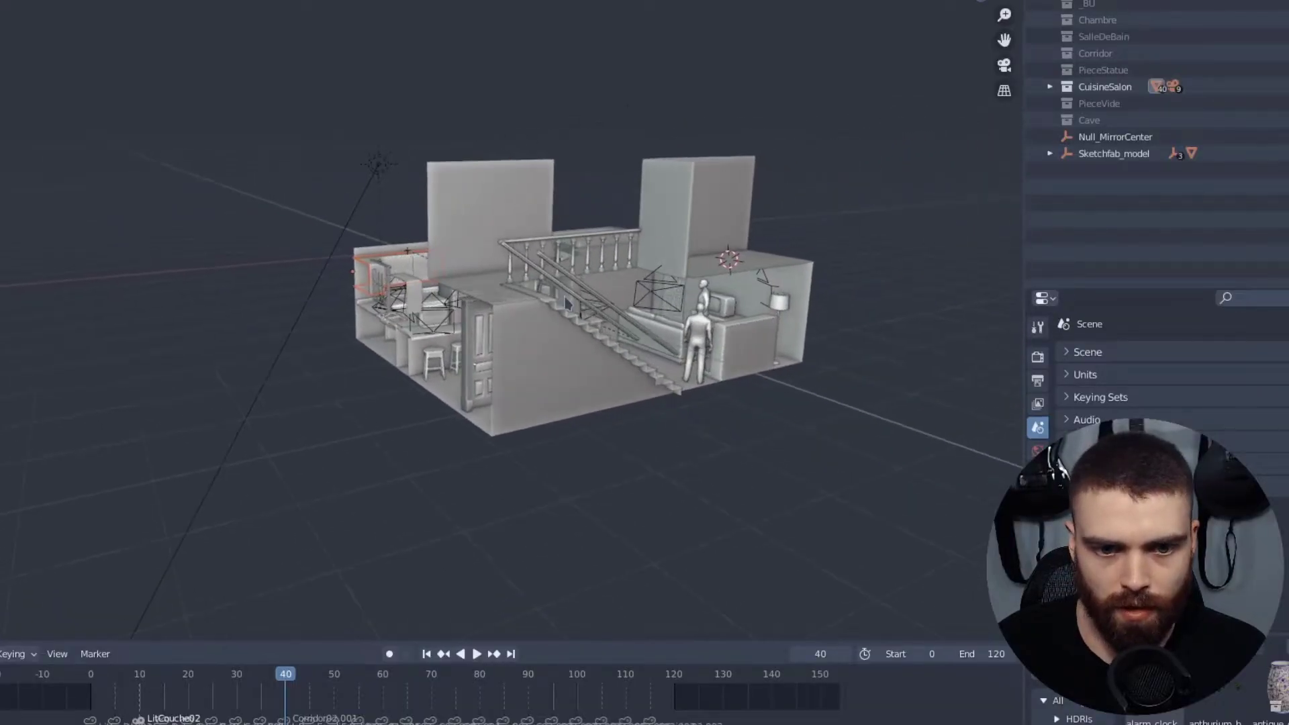
left_click_drag(295, 698, 458, 696)
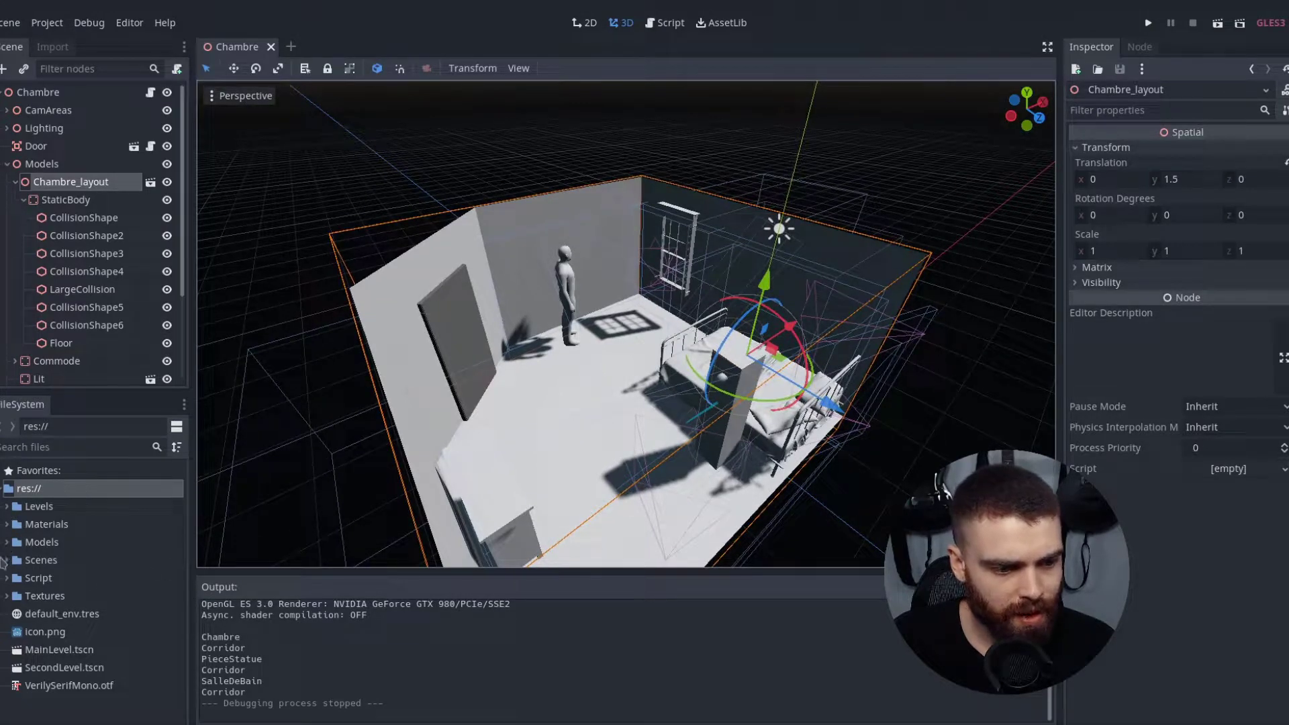
Step: Copy CuisineSalon_Layout.gltf into a new Models/CuisineSalon folder
left_click(7, 543)
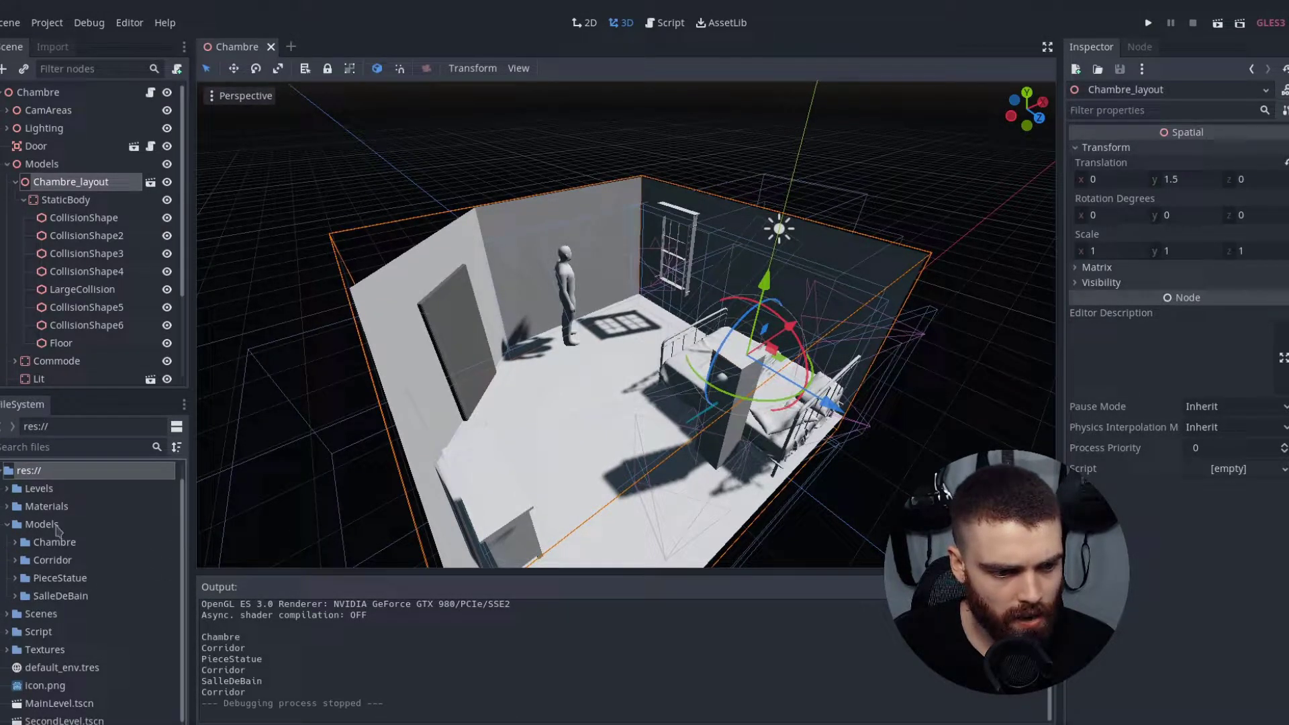
right_click(111, 524)
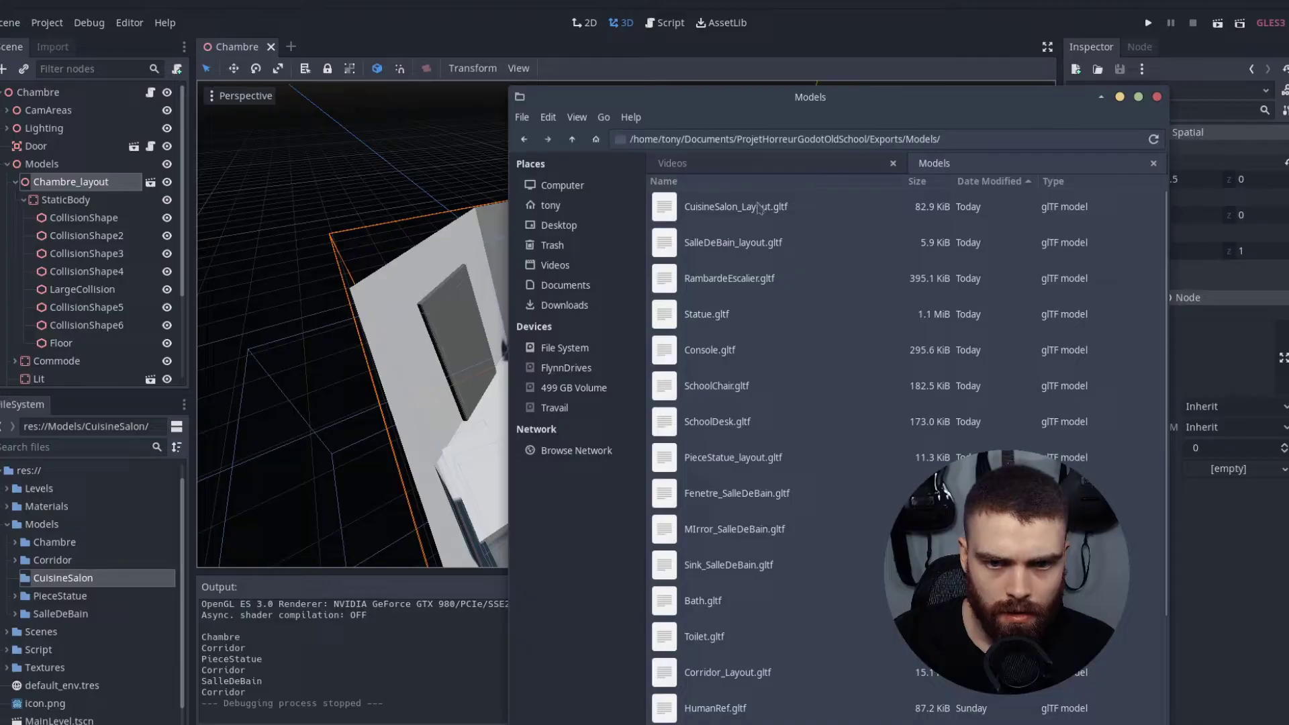
left_click(766, 201)
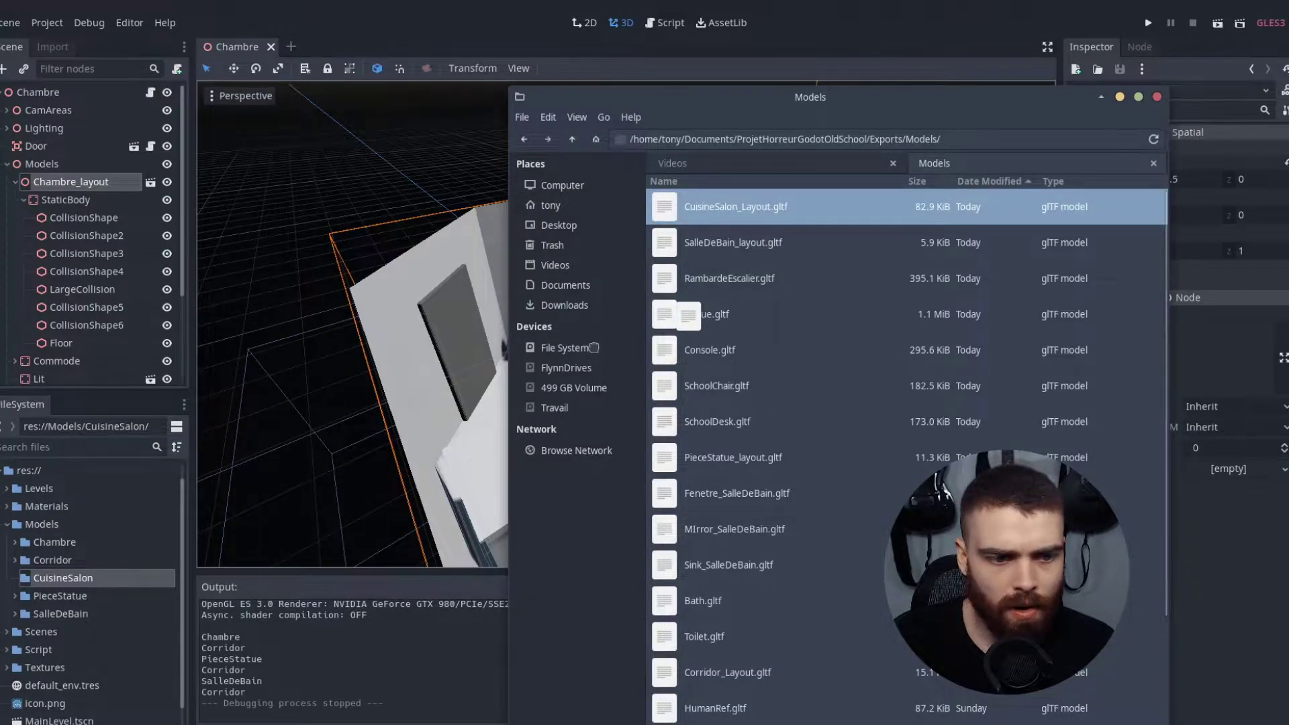
left_click_drag(46, 589, 47, 581)
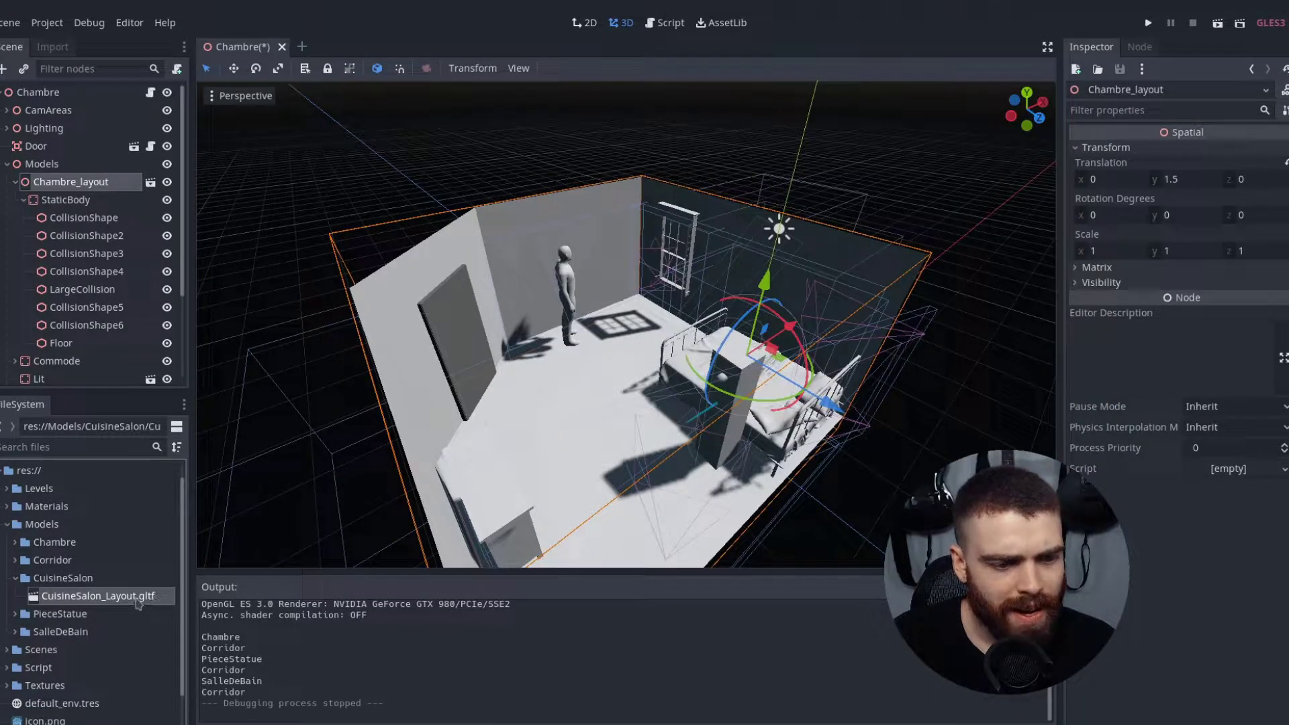
Step: Open CuisineSalon_Layout.gltf as a new inherited scene and inspect its Cube014–Cube016 nodes
double_click(155, 605)
left_click(757, 400)
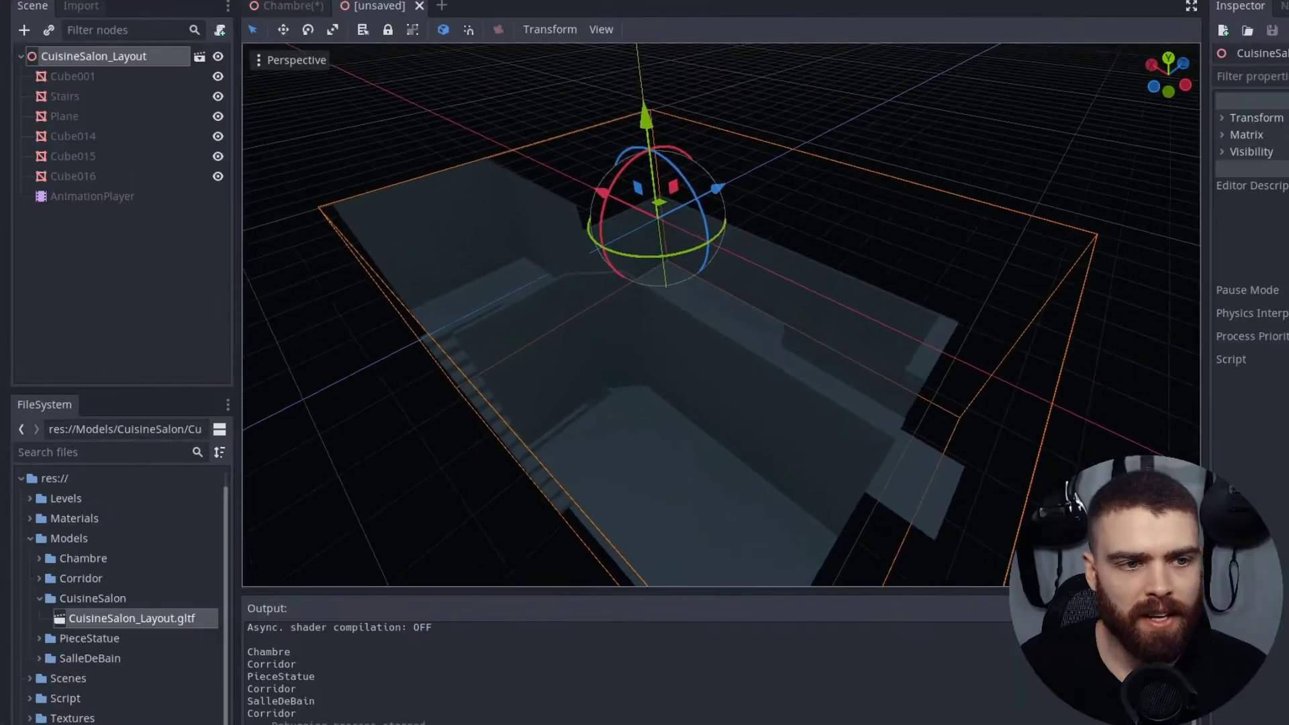
key("Down")
key("Down")
key("Down")
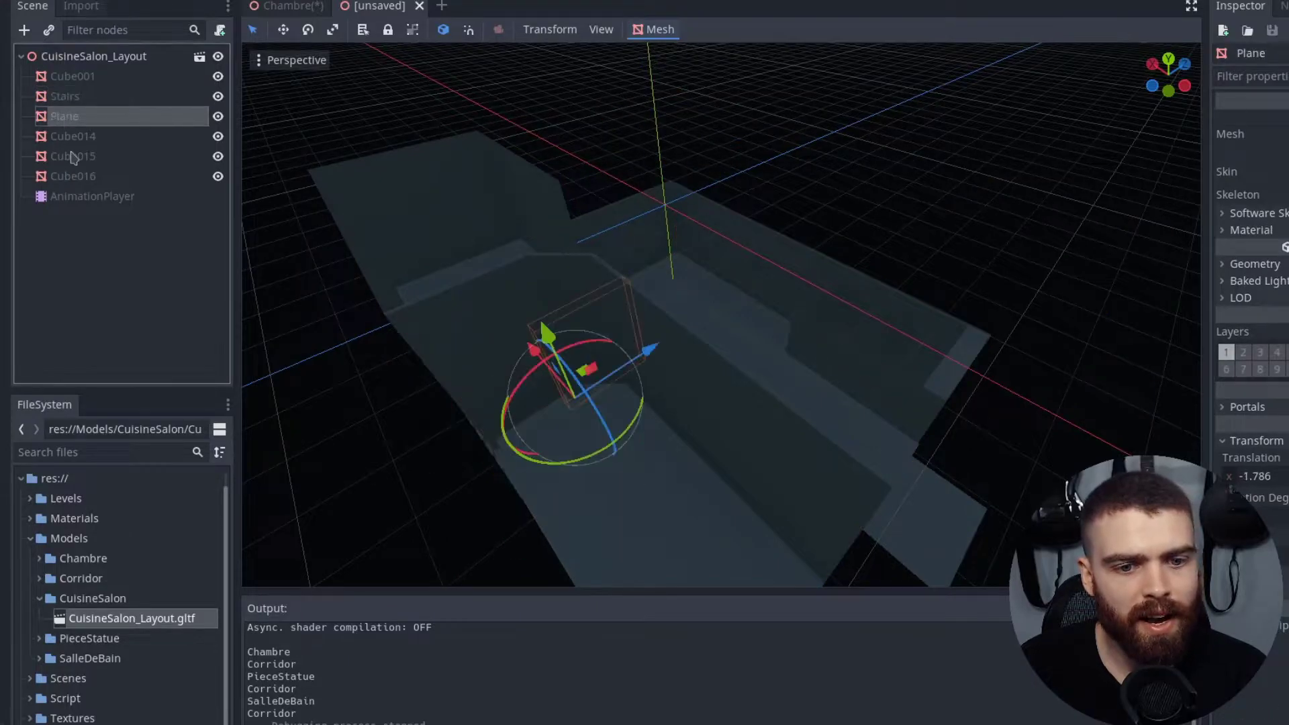
key("Down")
left_click(75, 157)
left_click(75, 176)
left_click(80, 57)
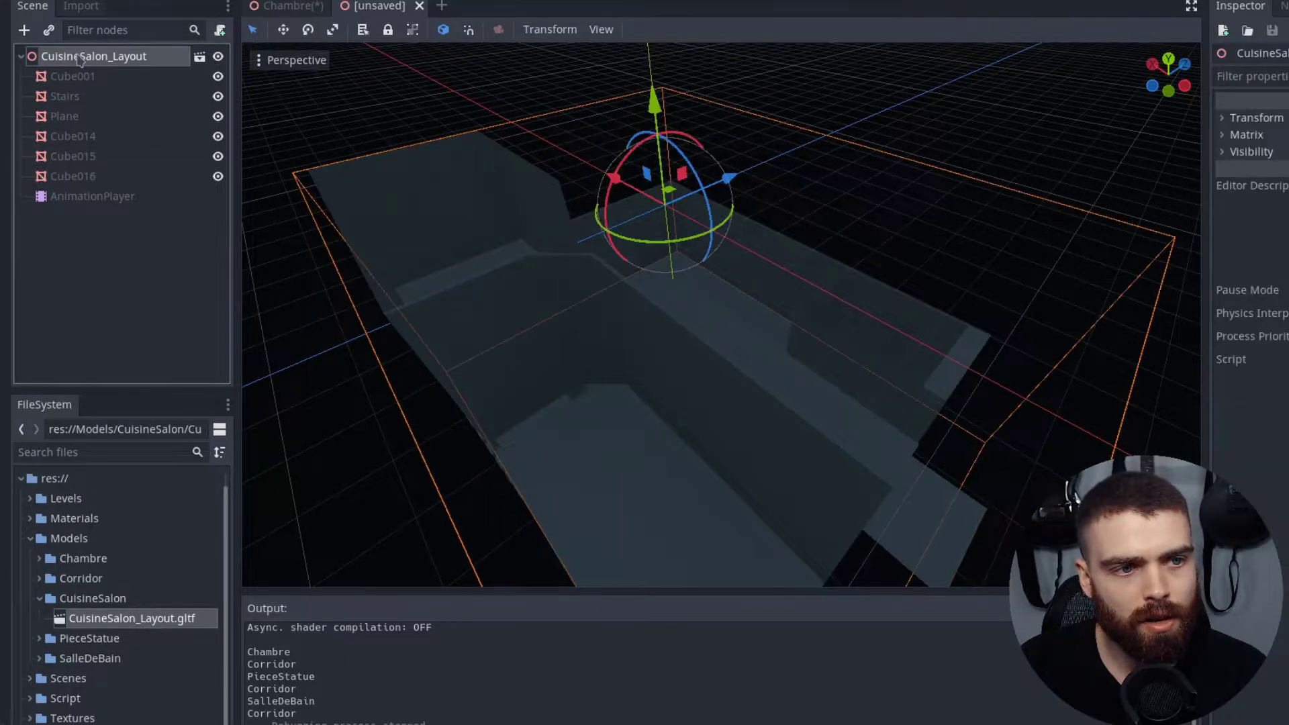
Step: Add a StaticBody to the layout and fit box collision shapes over the walls and stairs
key("ctrl+a")
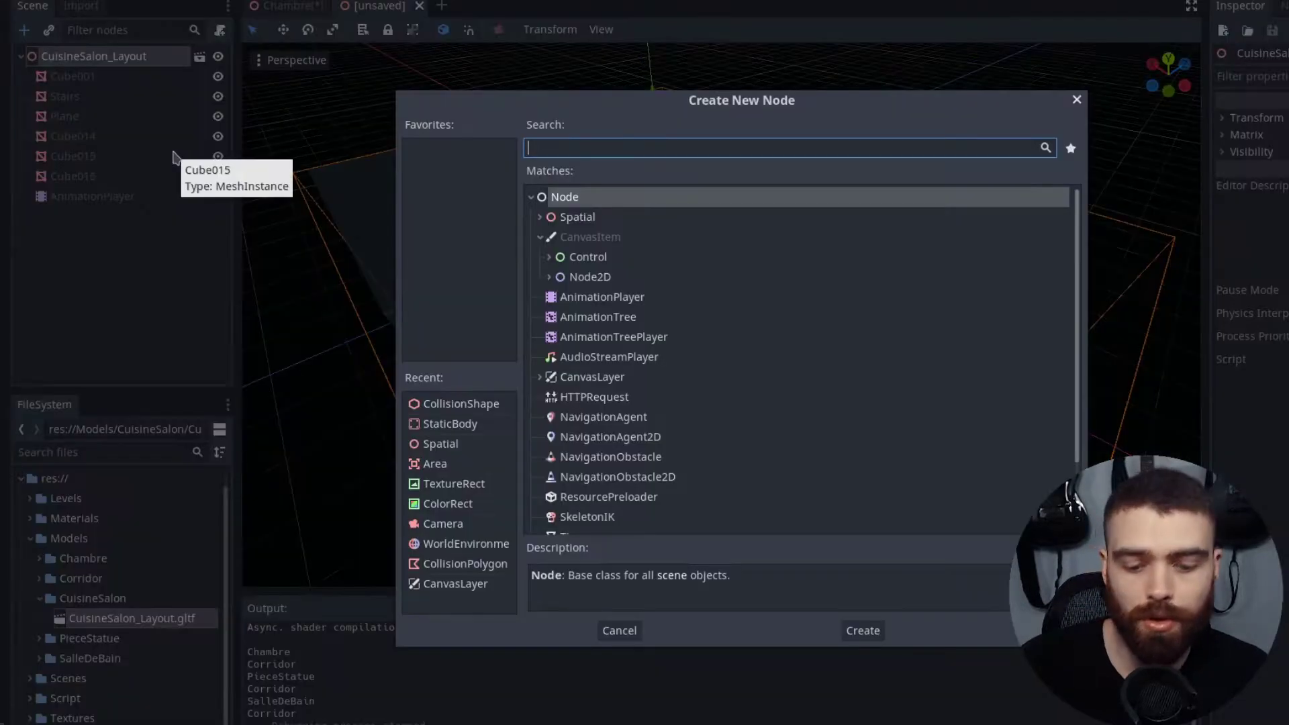
type("static")
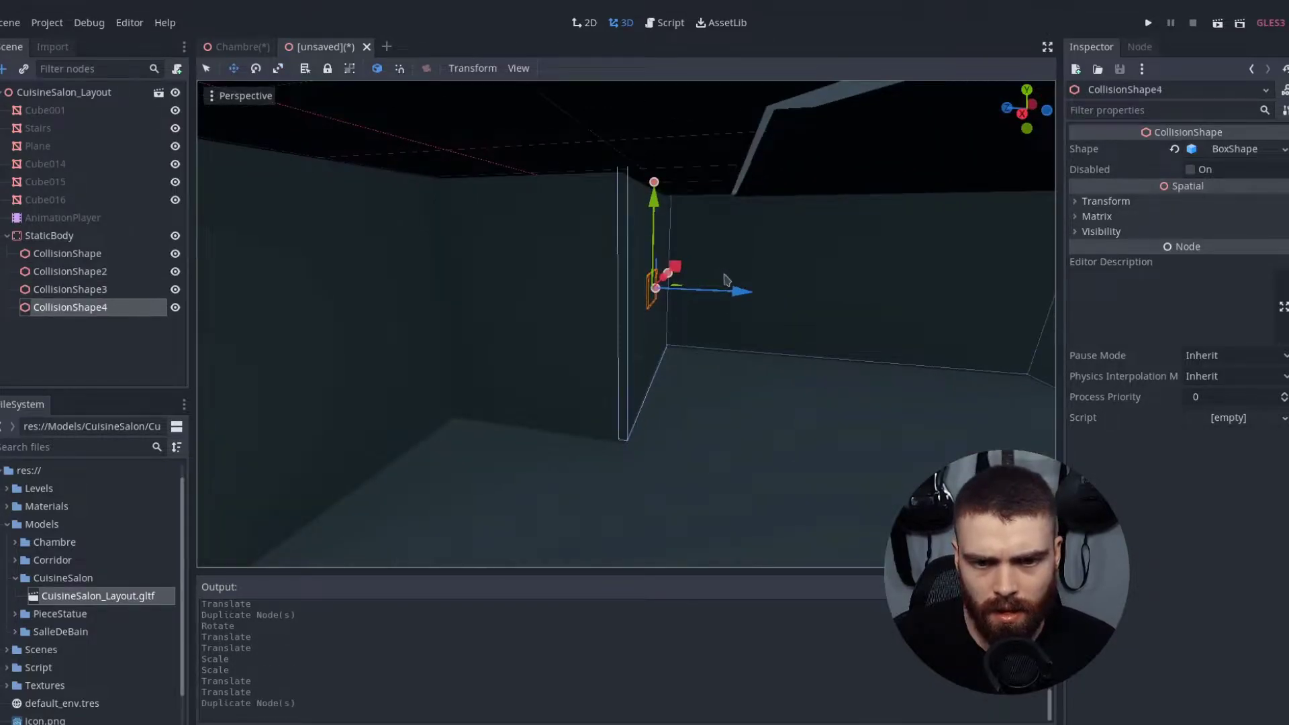
left_click_drag(725, 274, 724, 274)
middle_click_drag(725, 274, 648, 285)
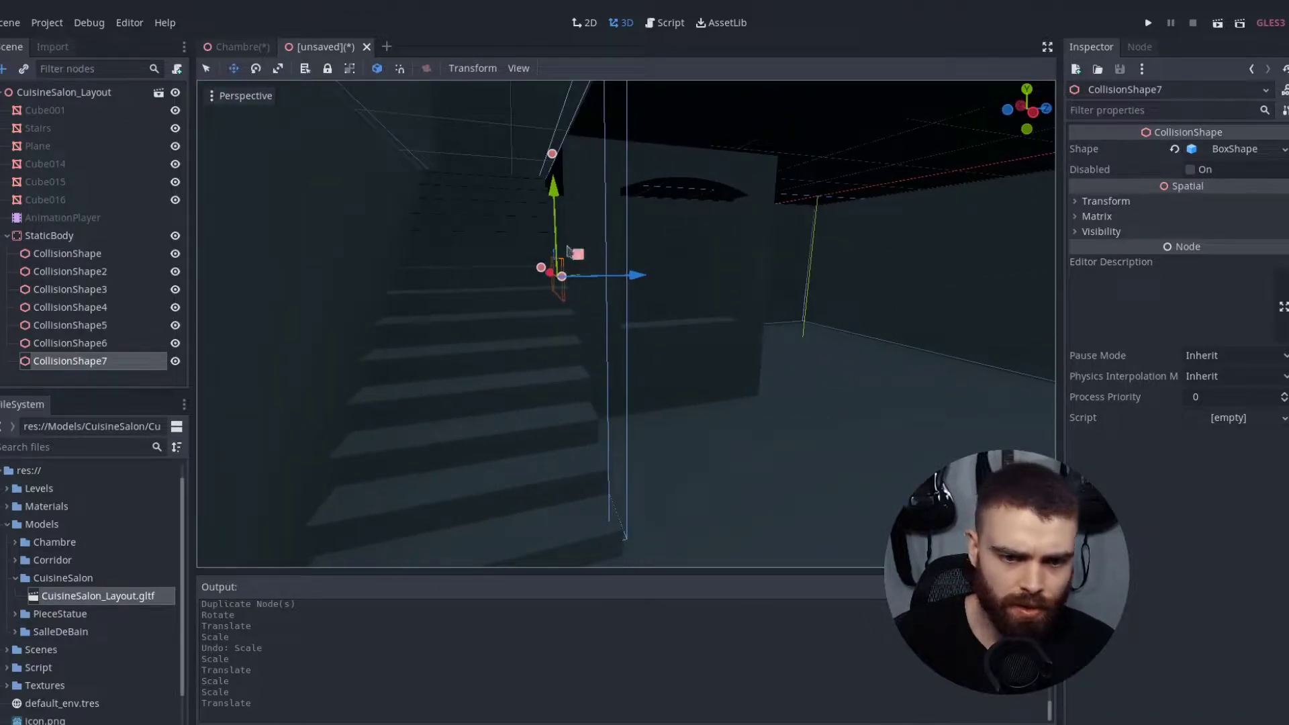
mouse_move(596, 406)
middle_mouse_down()
mouse_move(672, 416)
mouse_move(596, 300)
middle_mouse_up()
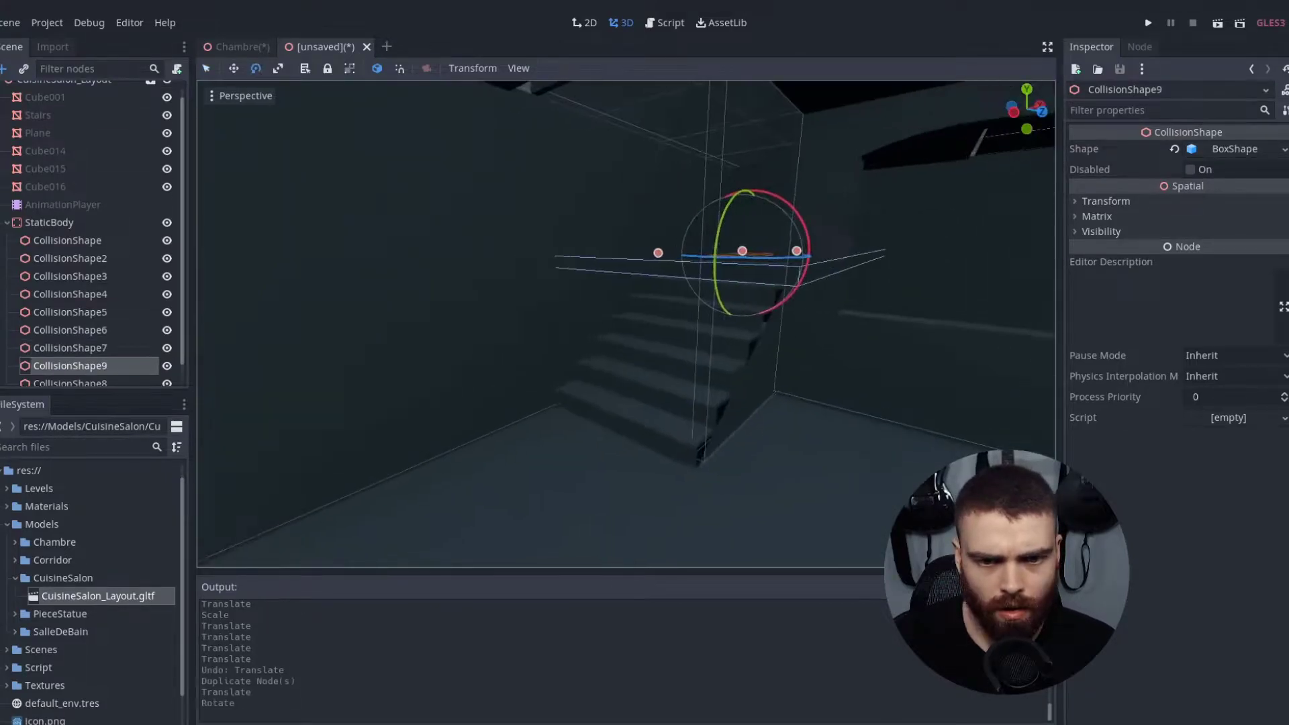
middle_click_drag(738, 323, 631, 353)
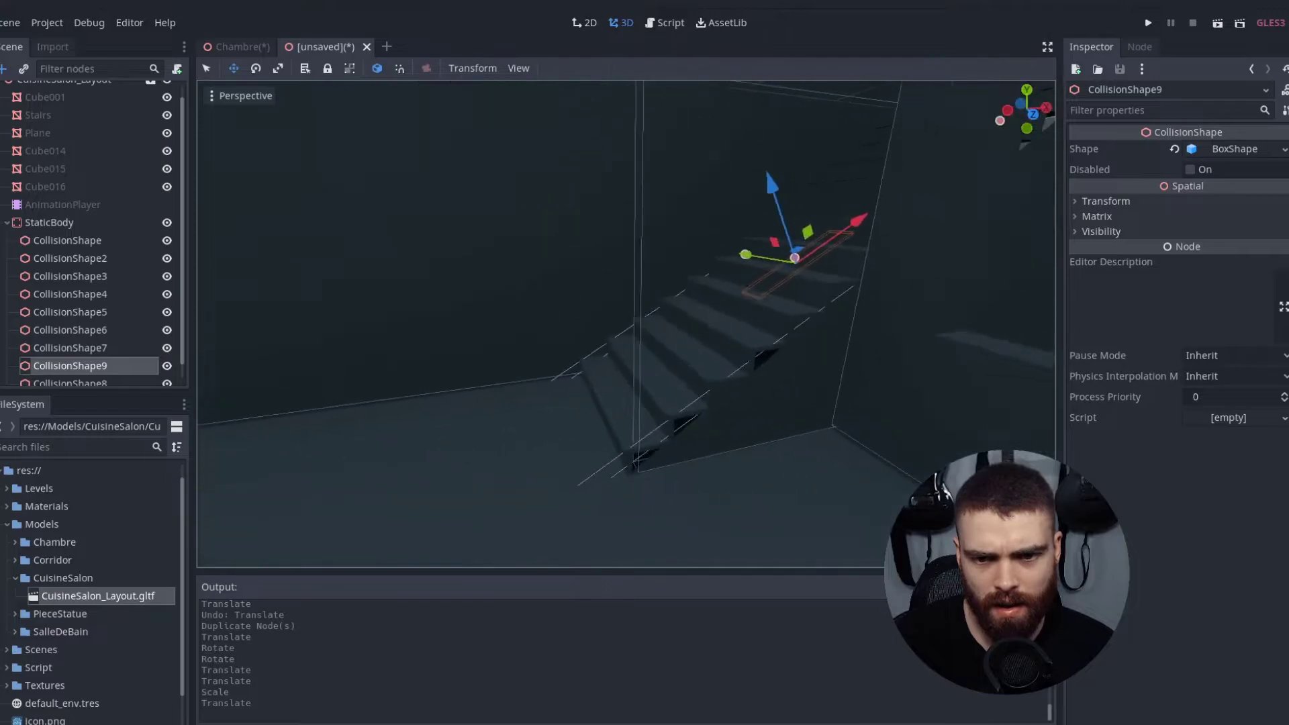
middle_click_drag(818, 317, 710, 336)
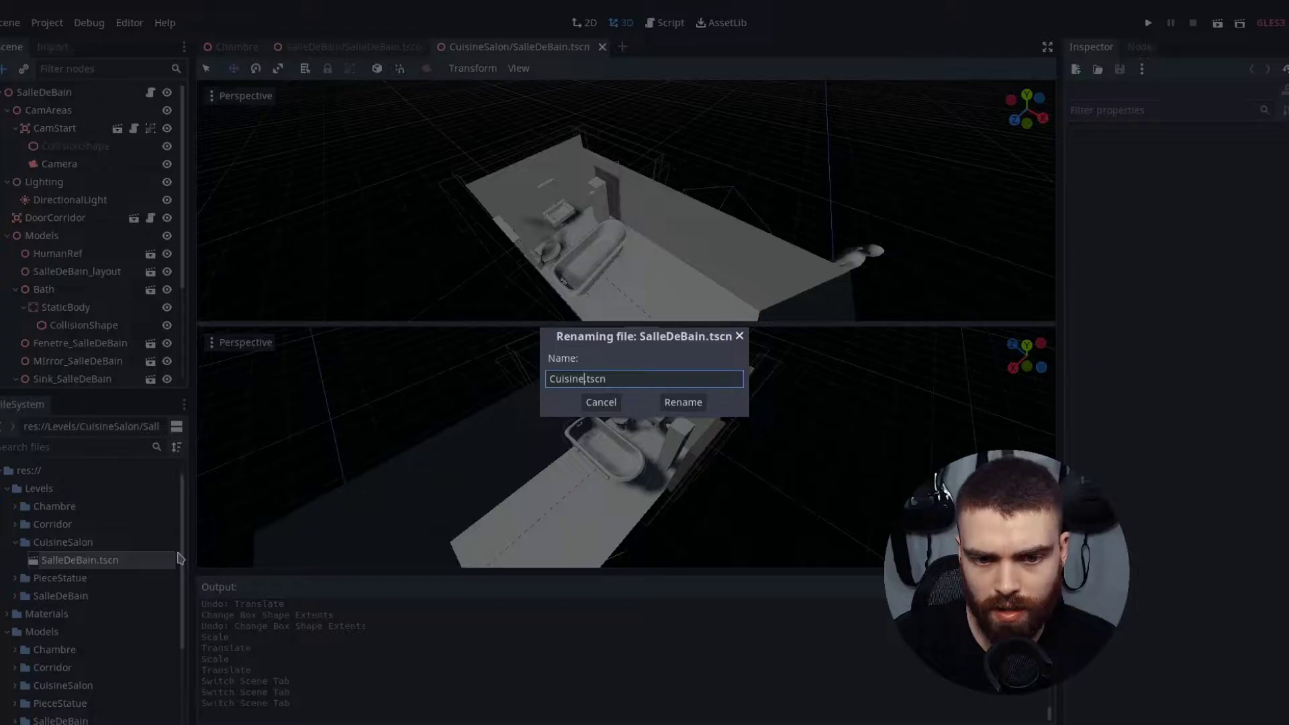
Step: Confirm the CuisineSalon.tscn rename and select SalleDeBain_layout under Models
left_click(699, 405)
middle_click_drag(696, 412, 712, 470)
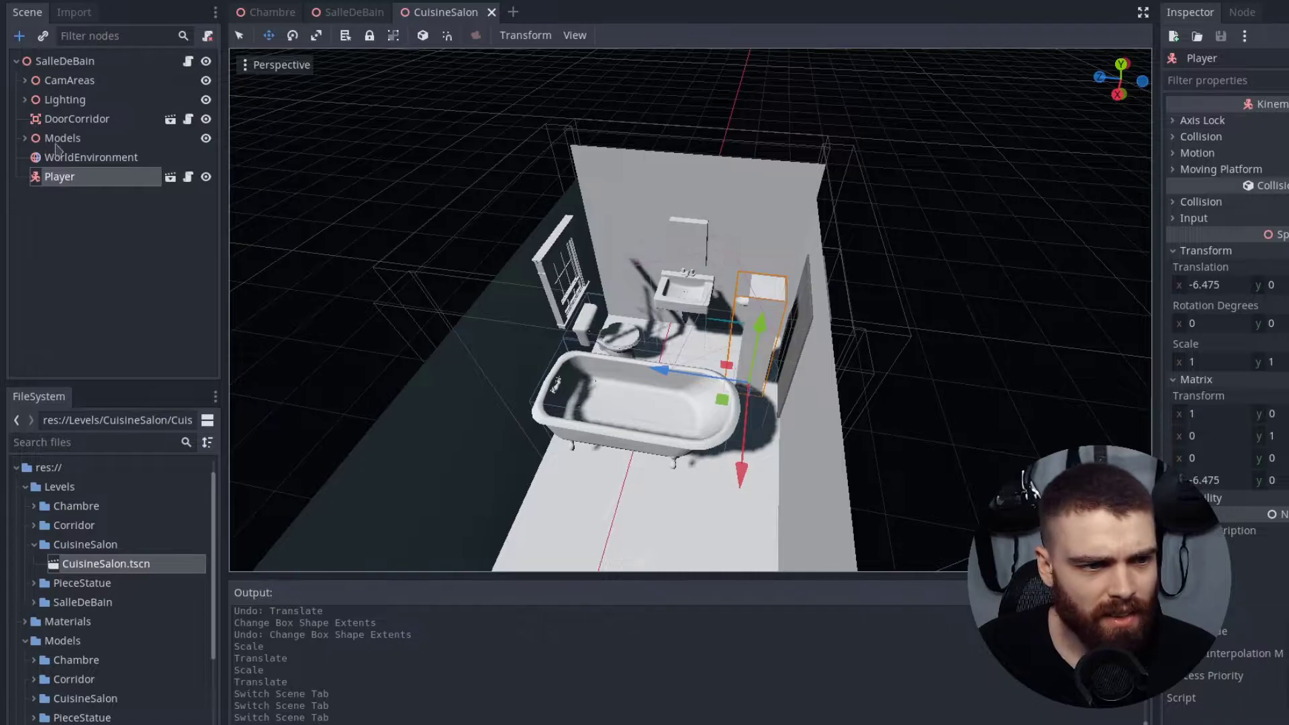
double_click(56, 141)
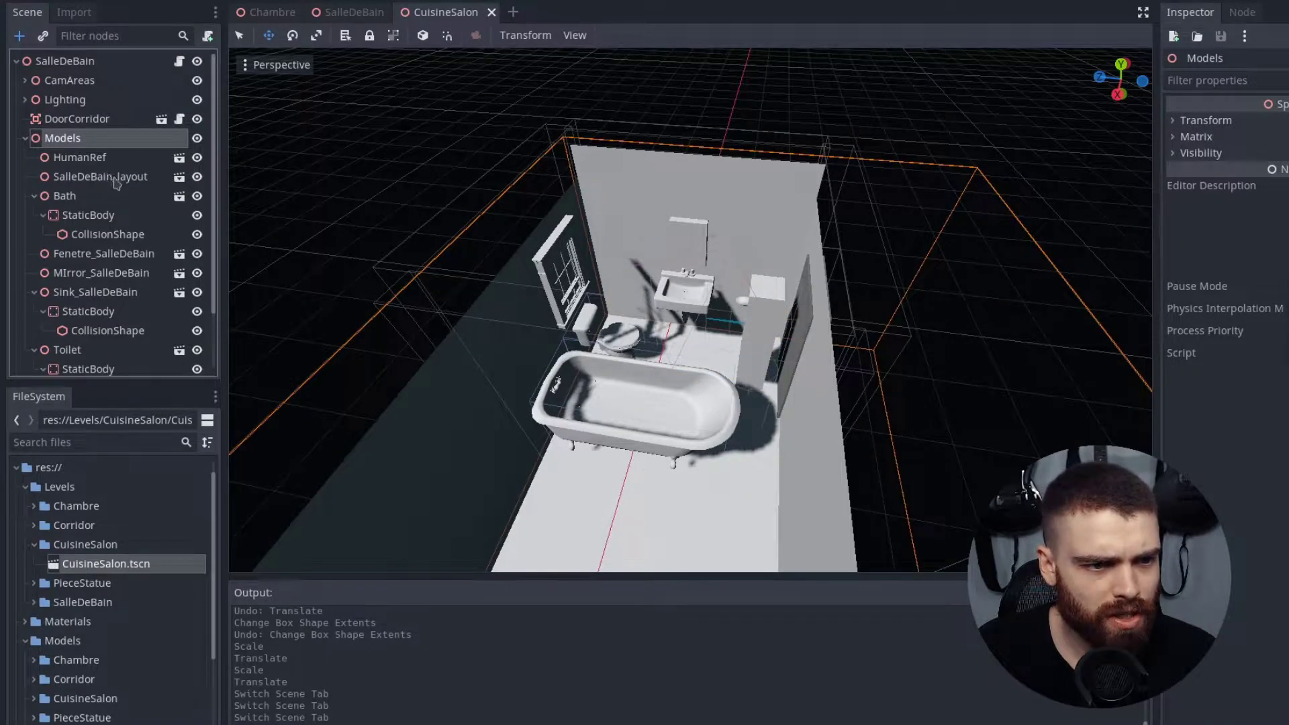
left_click(117, 181)
Step: Cut SalleDeBain_layout, Bath and the remaining bathroom props out of Models
key("ctrl+x")
left_click(117, 178)
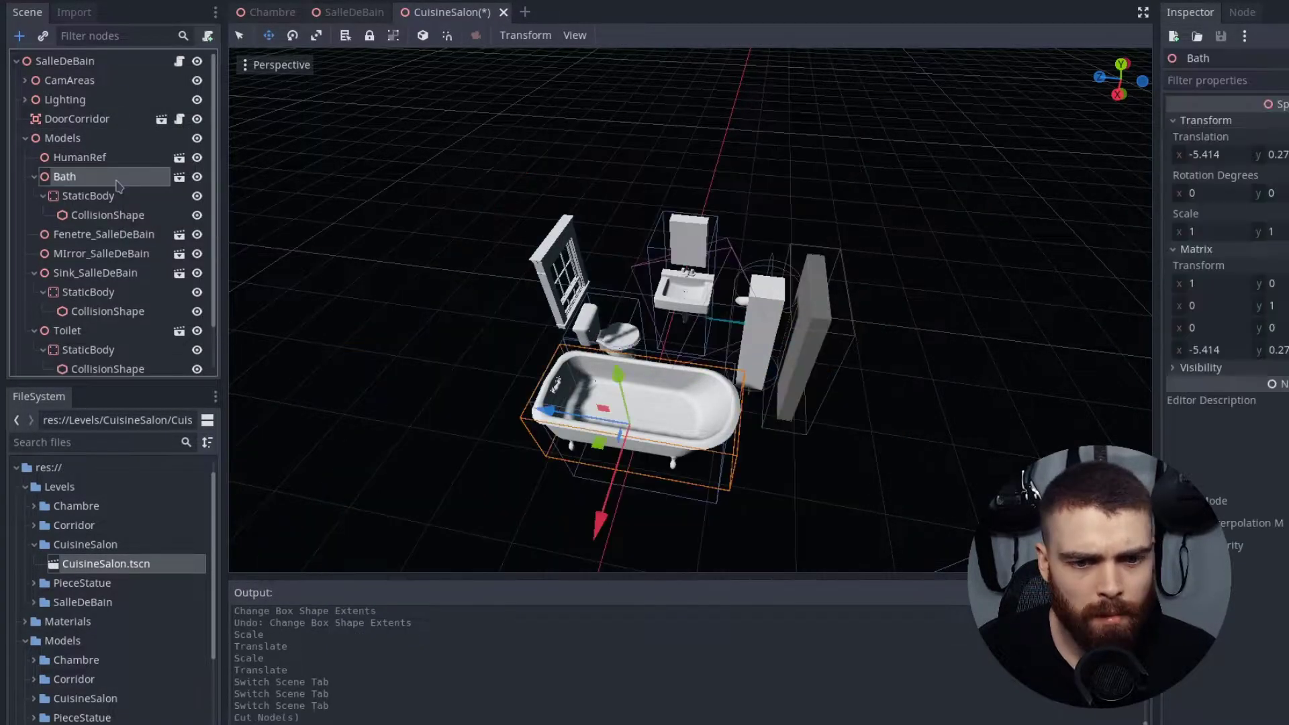
key("ctrl+x")
left_click(112, 179)
key("ctrl+x")
left_click(112, 179)
key("ctrl+x")
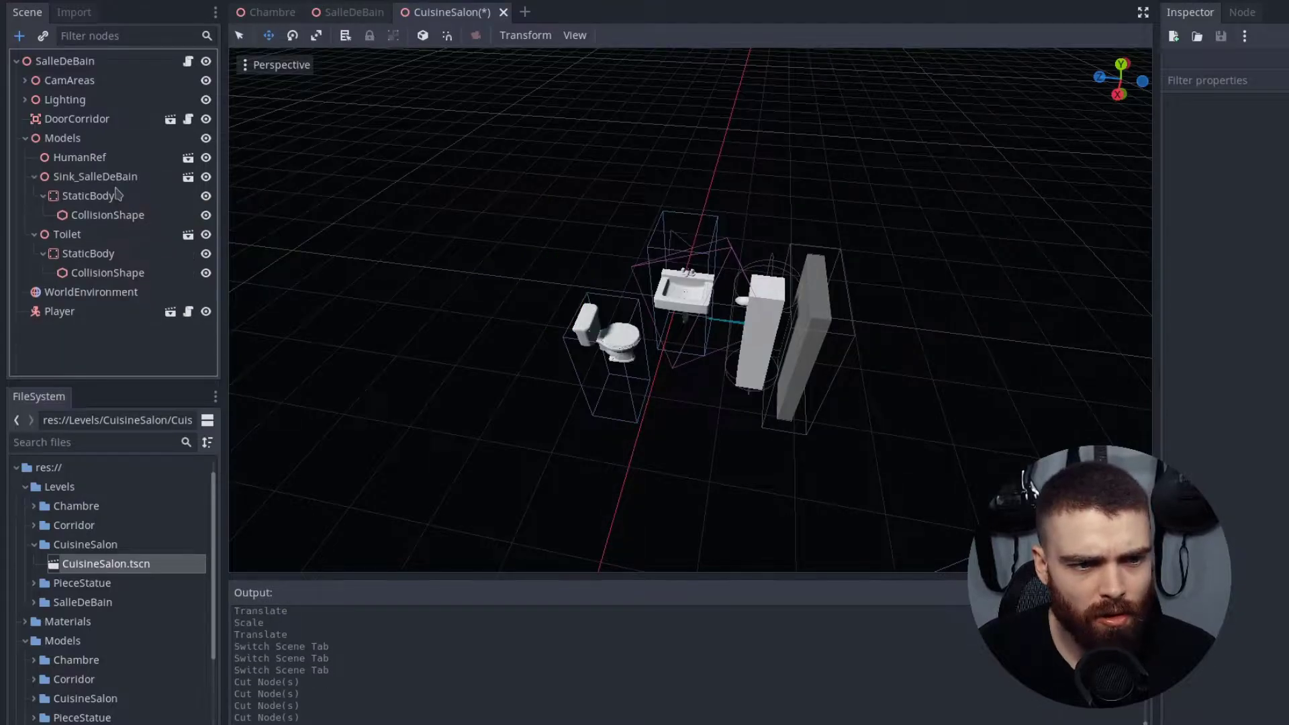
left_click(112, 179)
key("ctrl+x")
key("ctrl+x")
Step: Select the SalleDeBain root node and start renaming it
right_click_drag(812, 167, 812, 169)
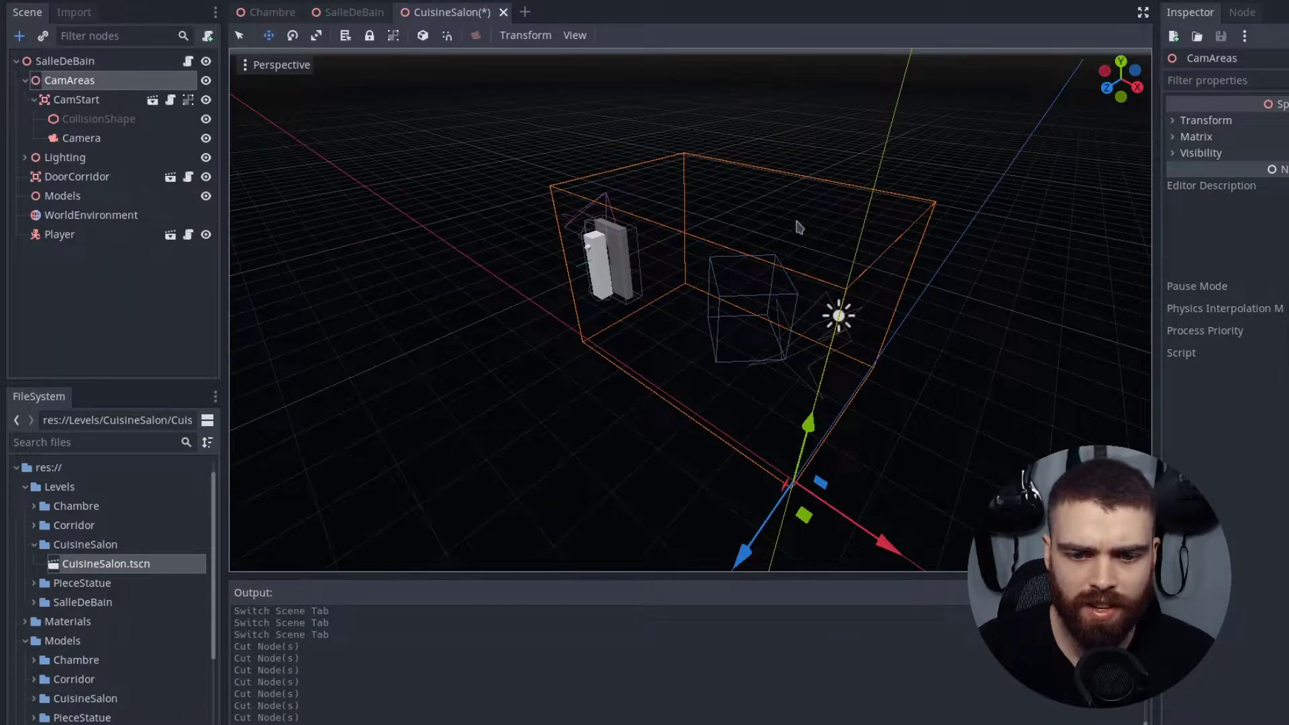
right_click_drag(799, 233, 815, 235)
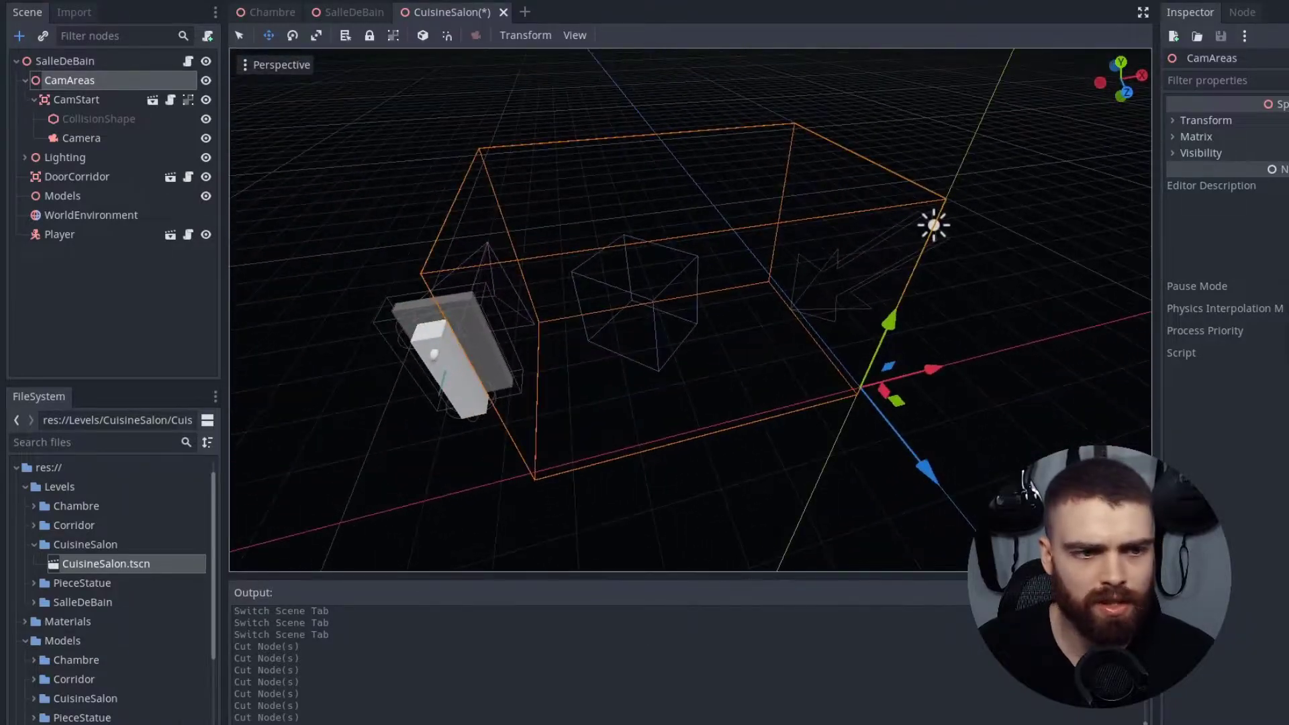
left_click(75, 65)
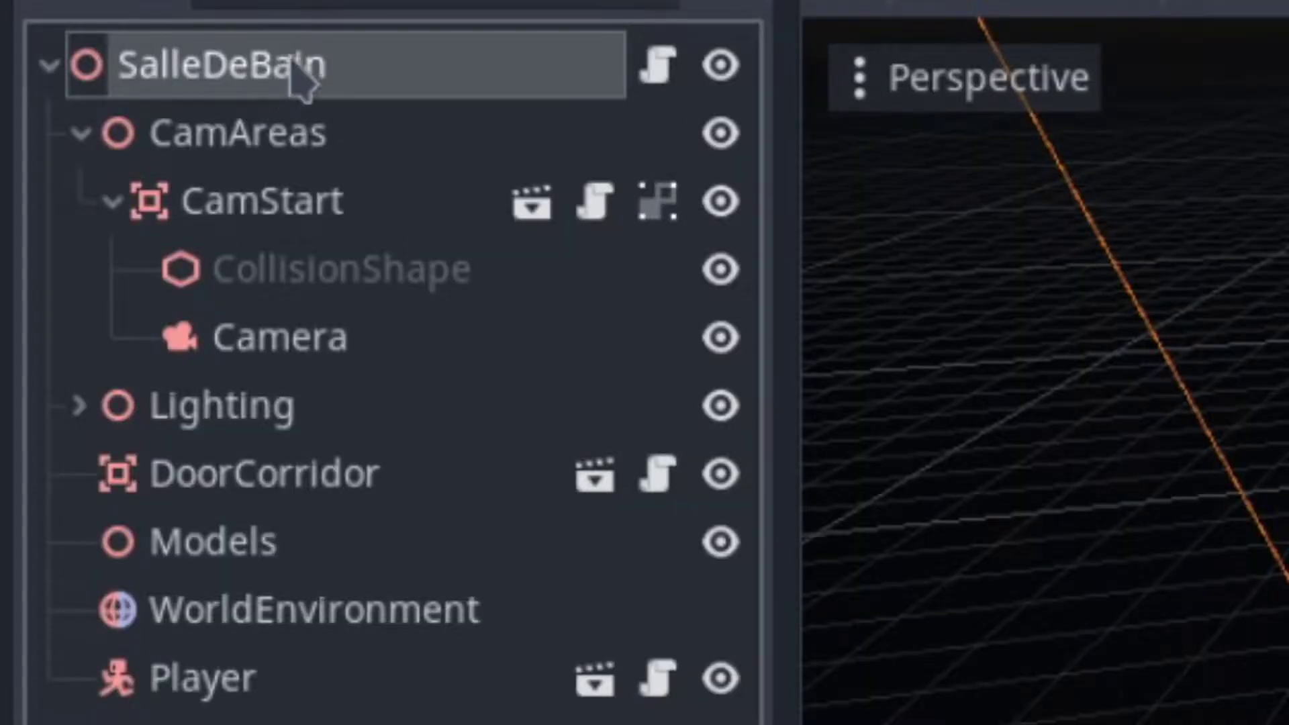
left_click(292, 64)
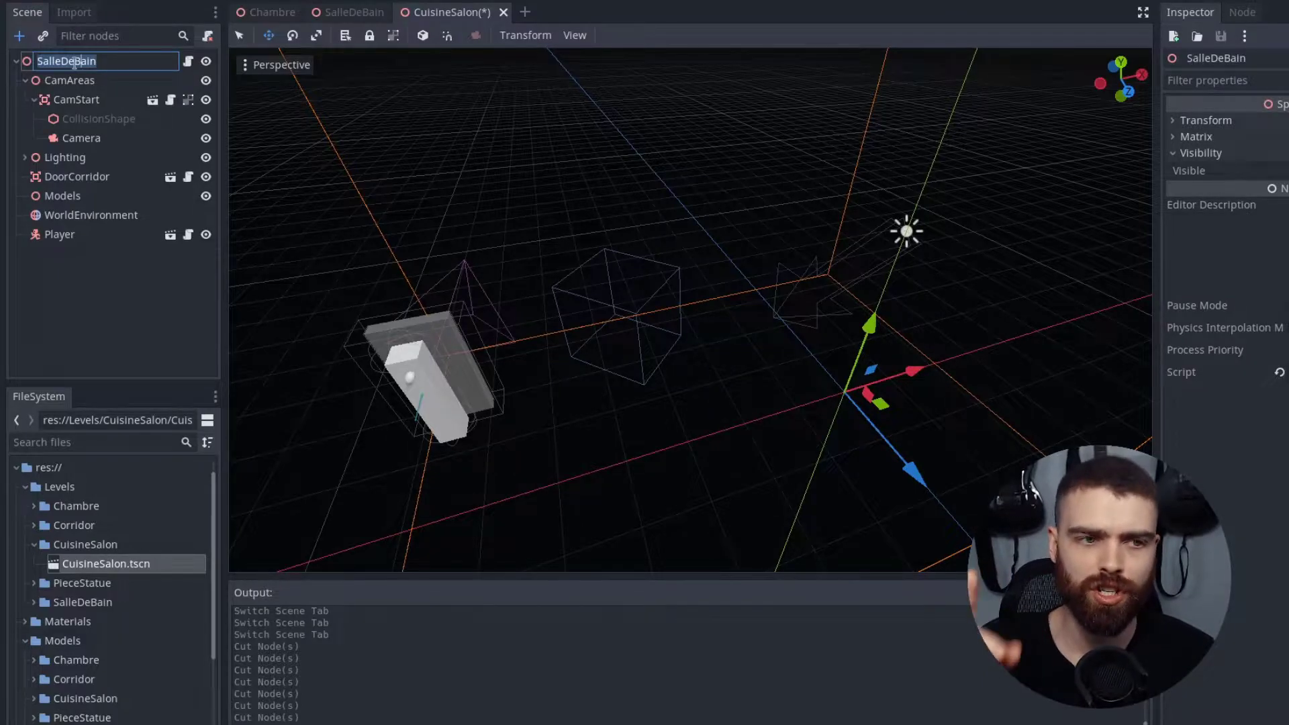
Step: Rename the root to CuisineSalon and instance CuisineSalon_Layout.tscn into Models
type("Cuis")
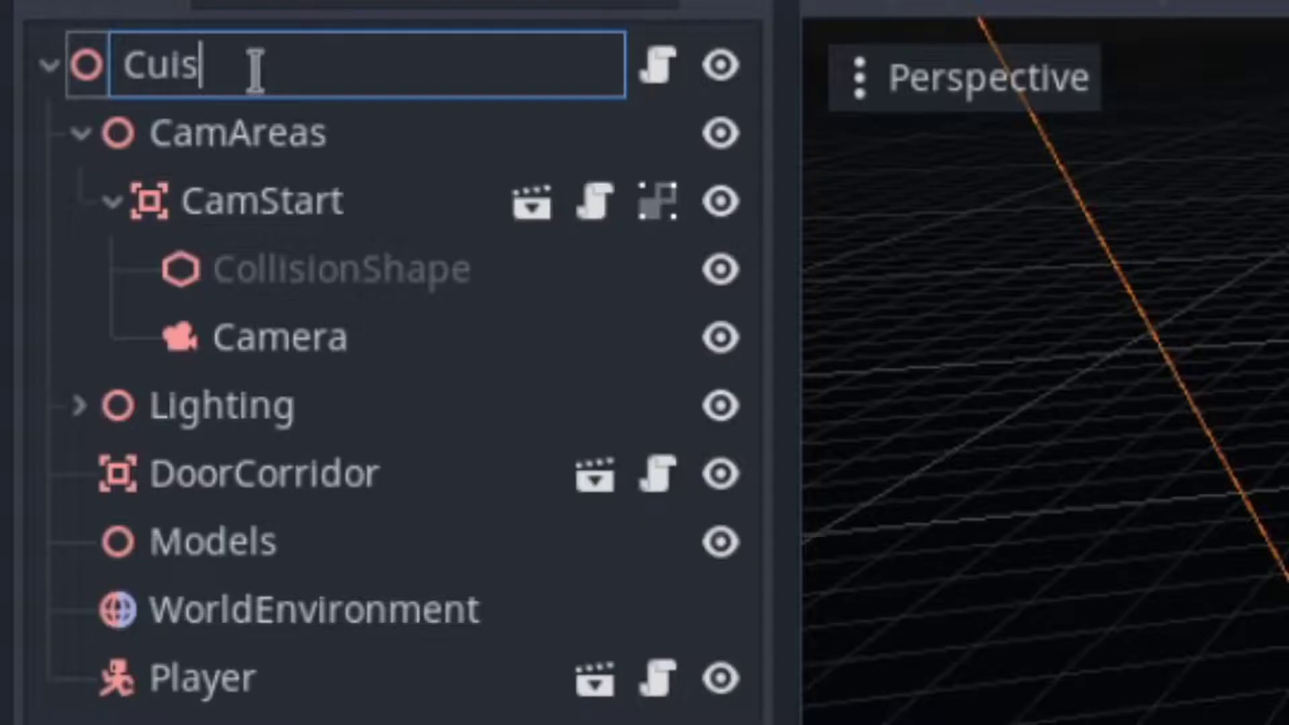
type("ineSalon")
key("Return")
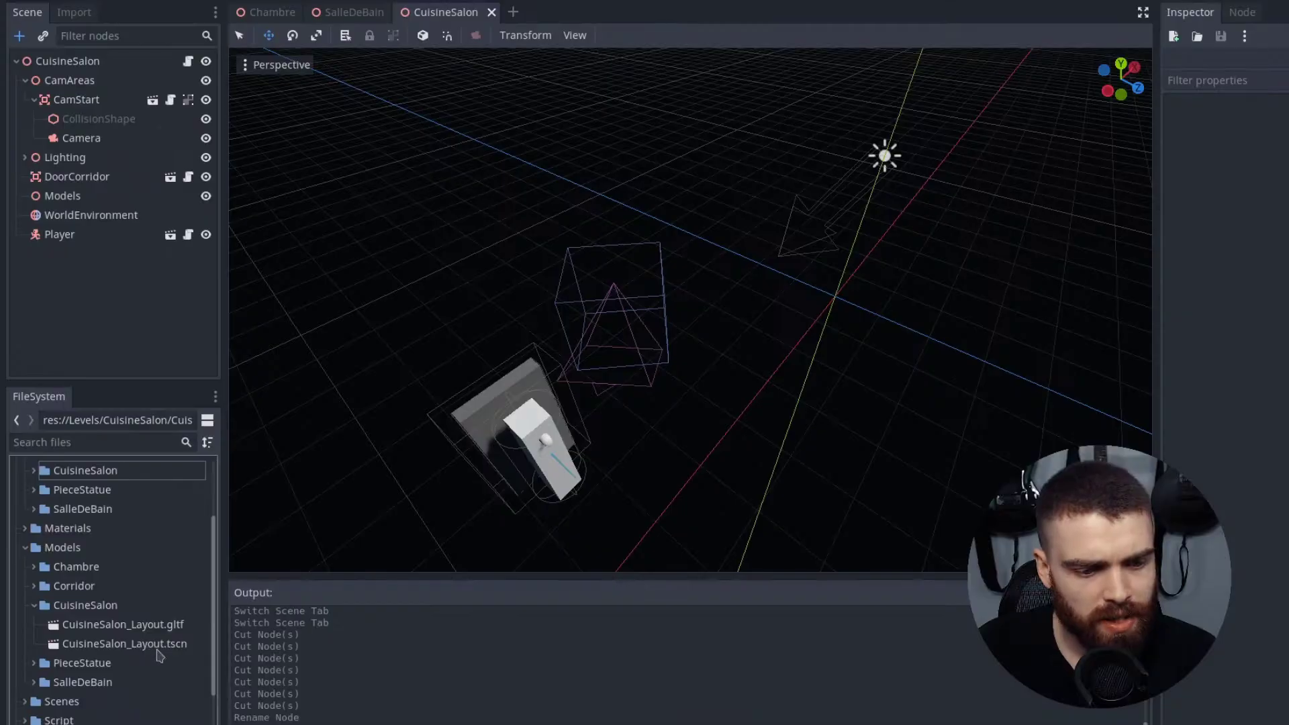
left_click(165, 650)
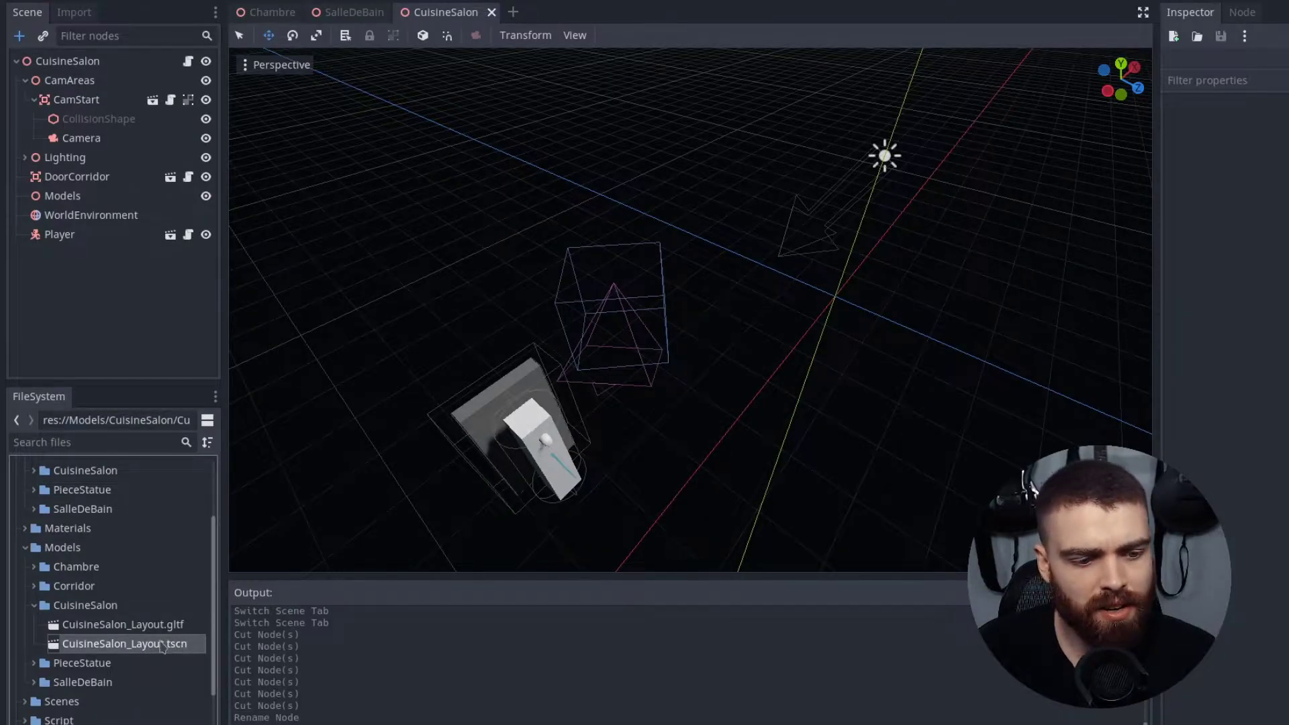
left_click_drag(152, 650, 97, 67)
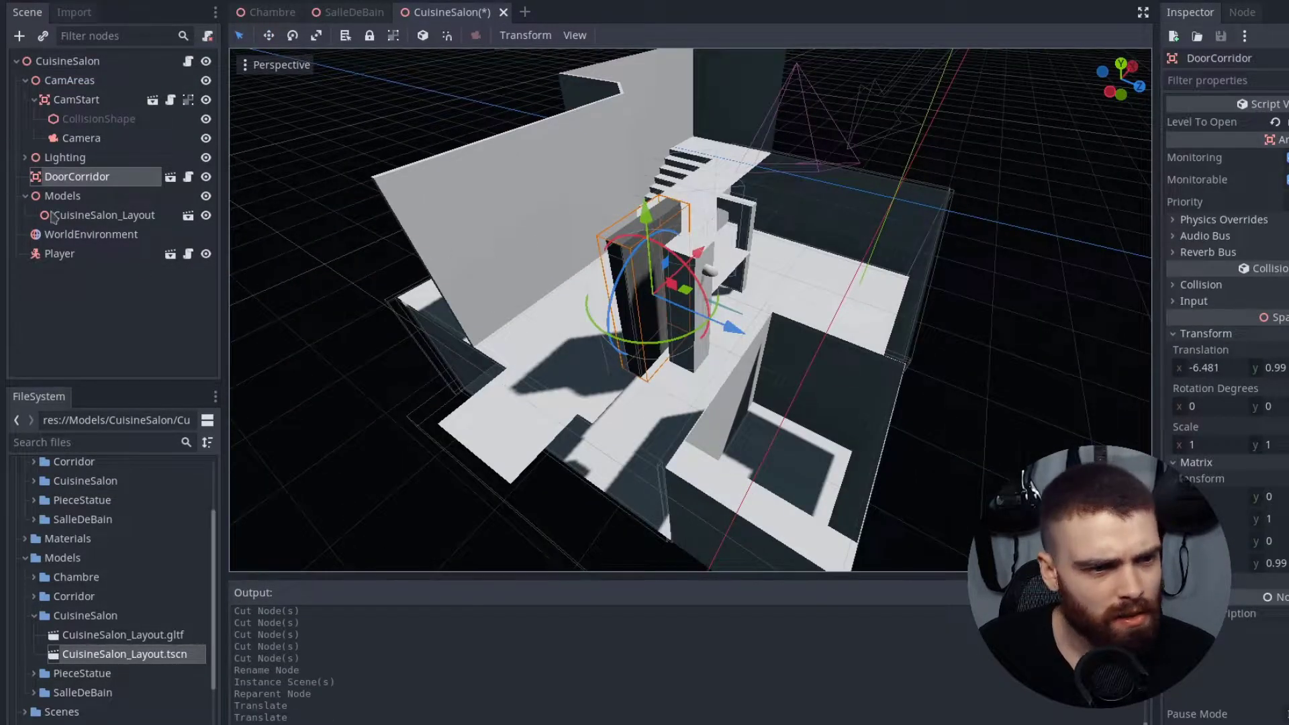
Step: Begin renaming DoorCorridor and slide it along X toward the doorway by the stairs
double_click(112, 177)
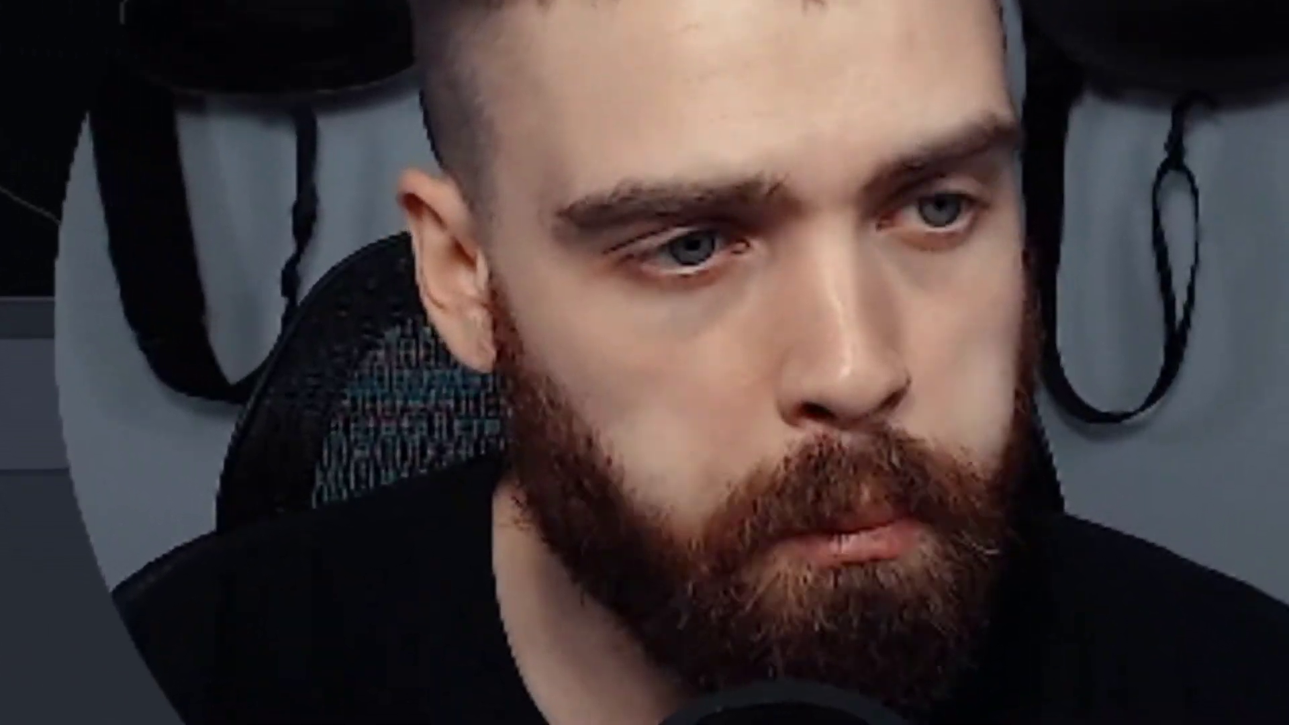
left_click_drag(70, 177, 112, 176)
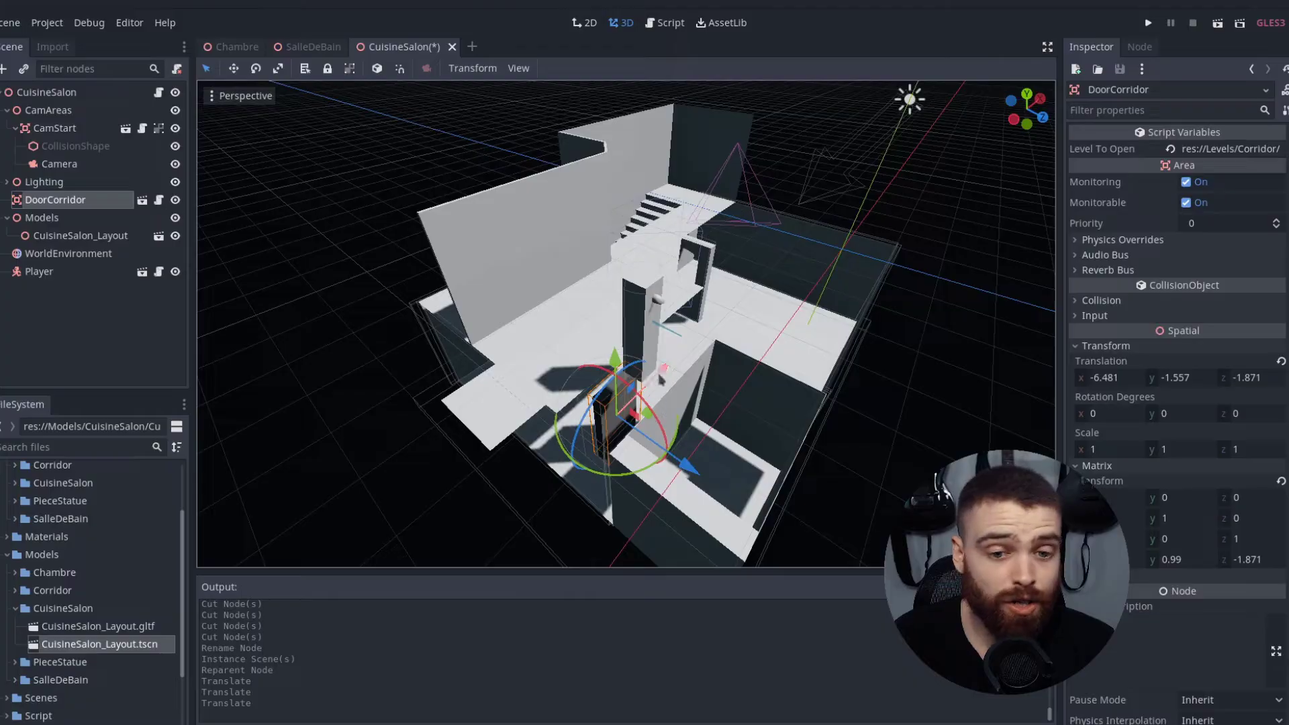
left_click_drag(661, 376, 695, 363)
middle_click_drag(695, 362, 678, 403)
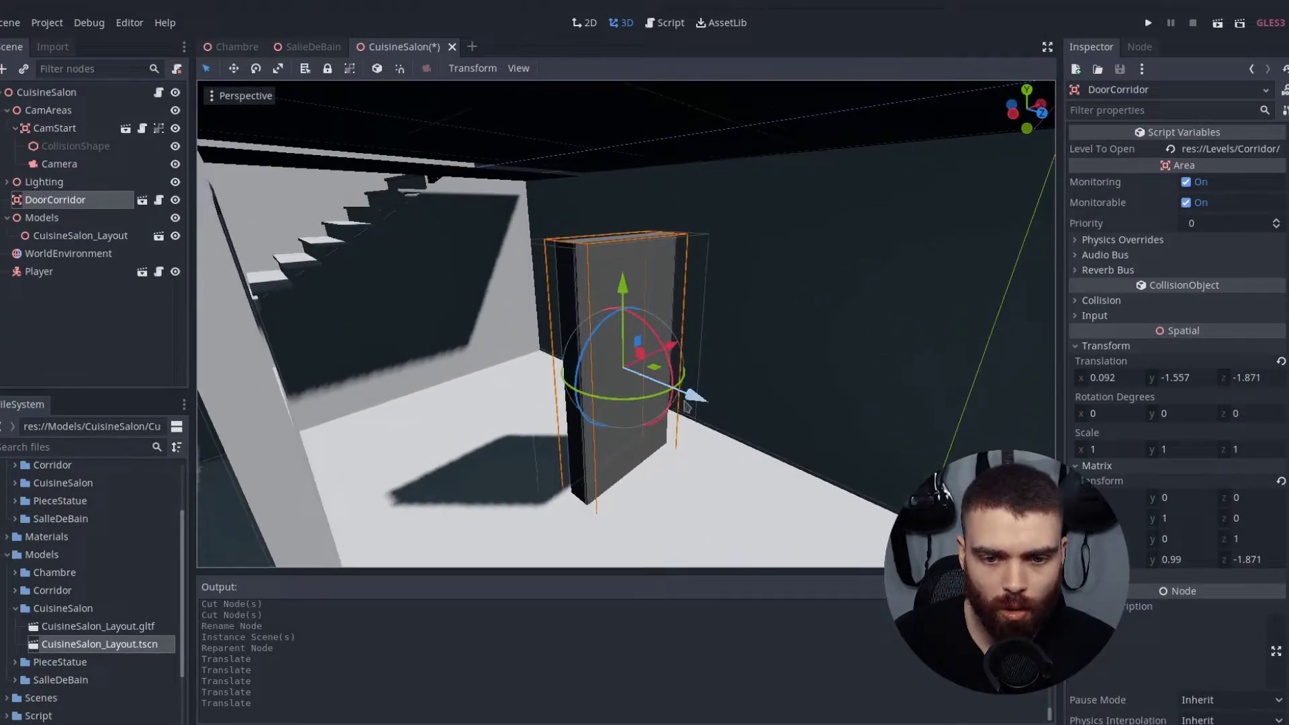
Step: Push the door trigger onto the doorway, then lower the Player to y -1.97 and rotate it
left_click_drag(678, 403, 544, 352)
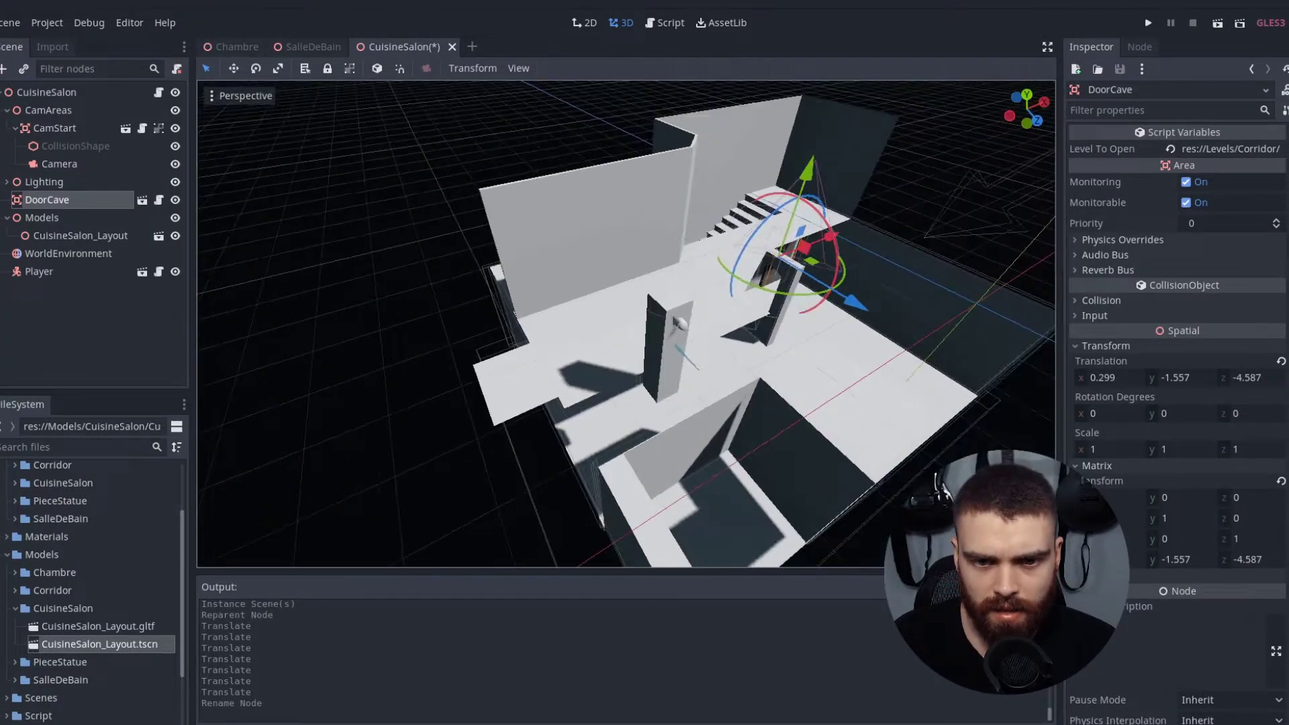
left_click(678, 323)
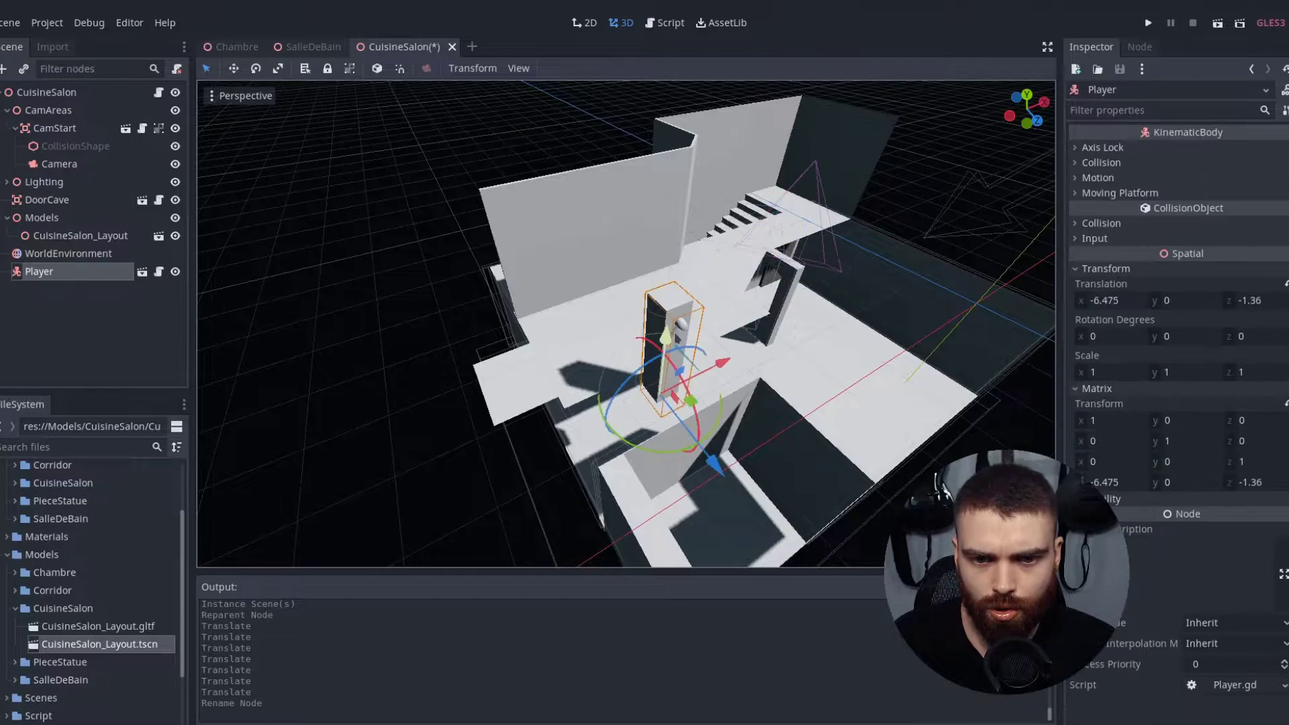
left_click_drag(665, 335, 668, 416)
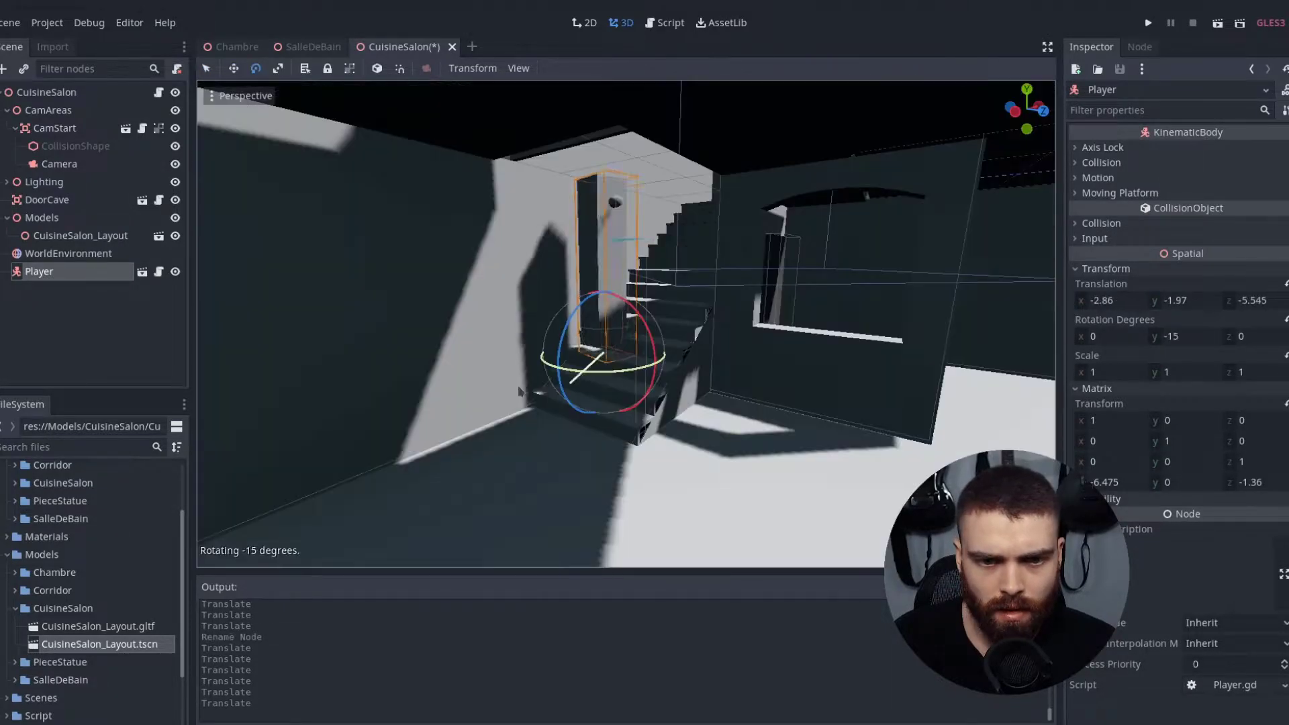
left_click_drag(602, 296, 387, 355)
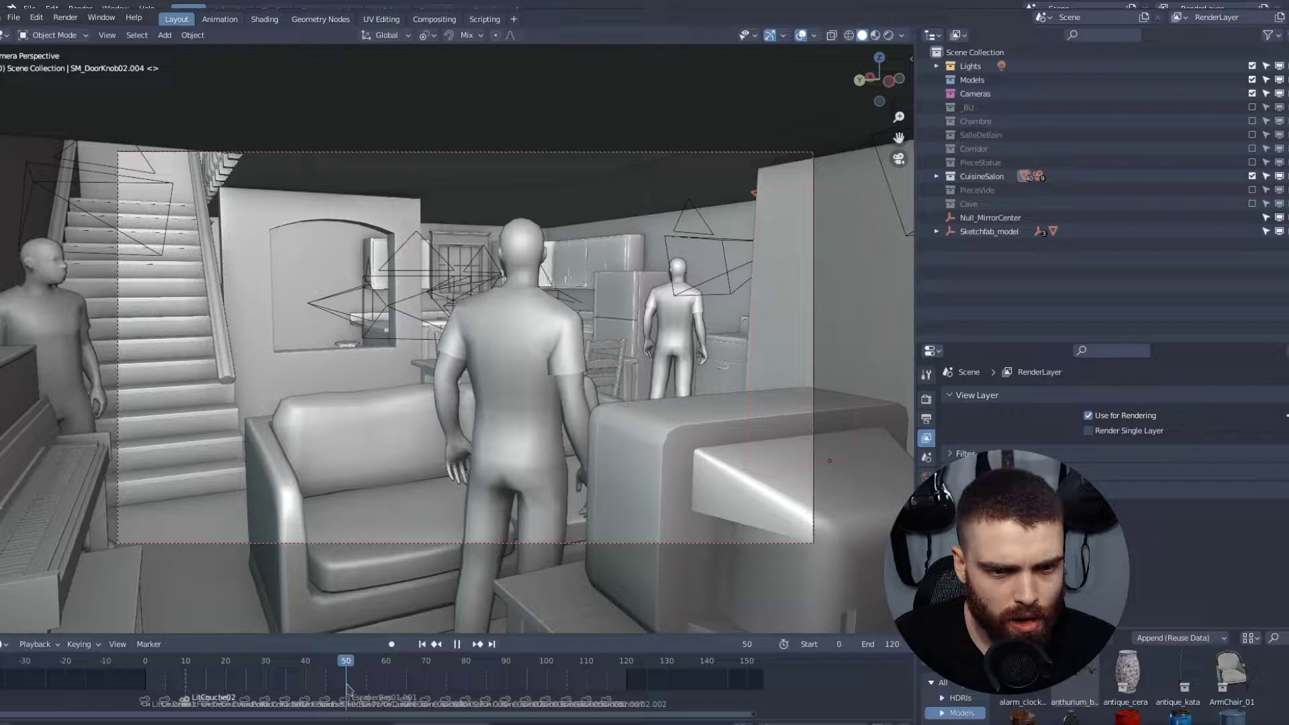
Step: Scrub Blender's timeline back from frame 50 to frame 48 to review the camera framing
left_click_drag(347, 688, 338, 688)
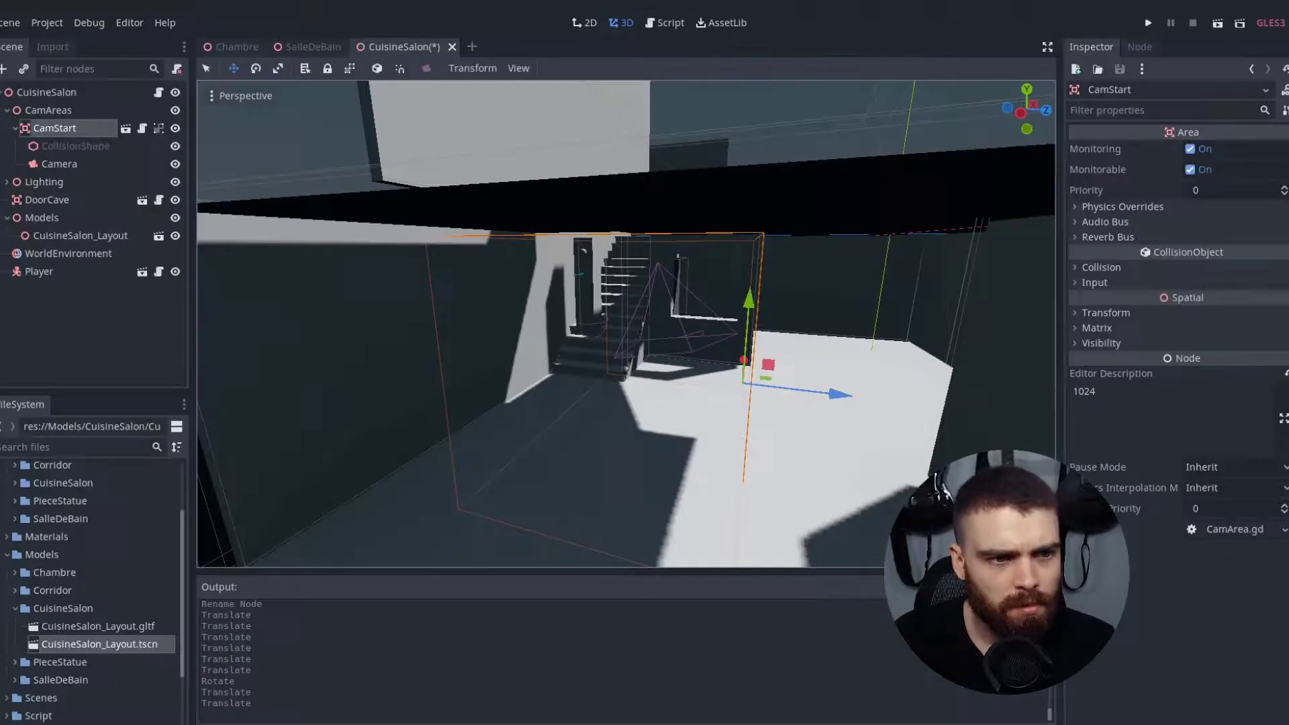
Step: Select CamStart's camera, split into two viewports, and preview the camera's view in the upper one
left_click(74, 168)
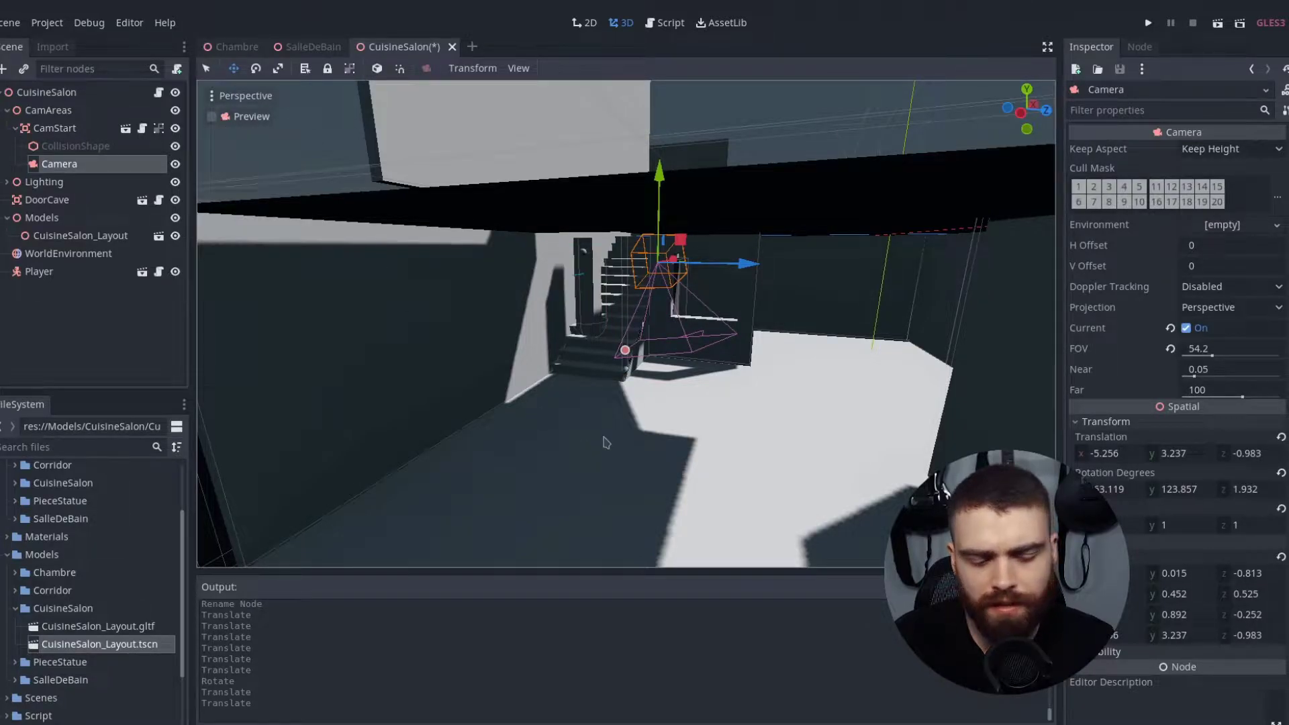
key("ctrl+2")
middle_click_drag(470, 269, 403, 202)
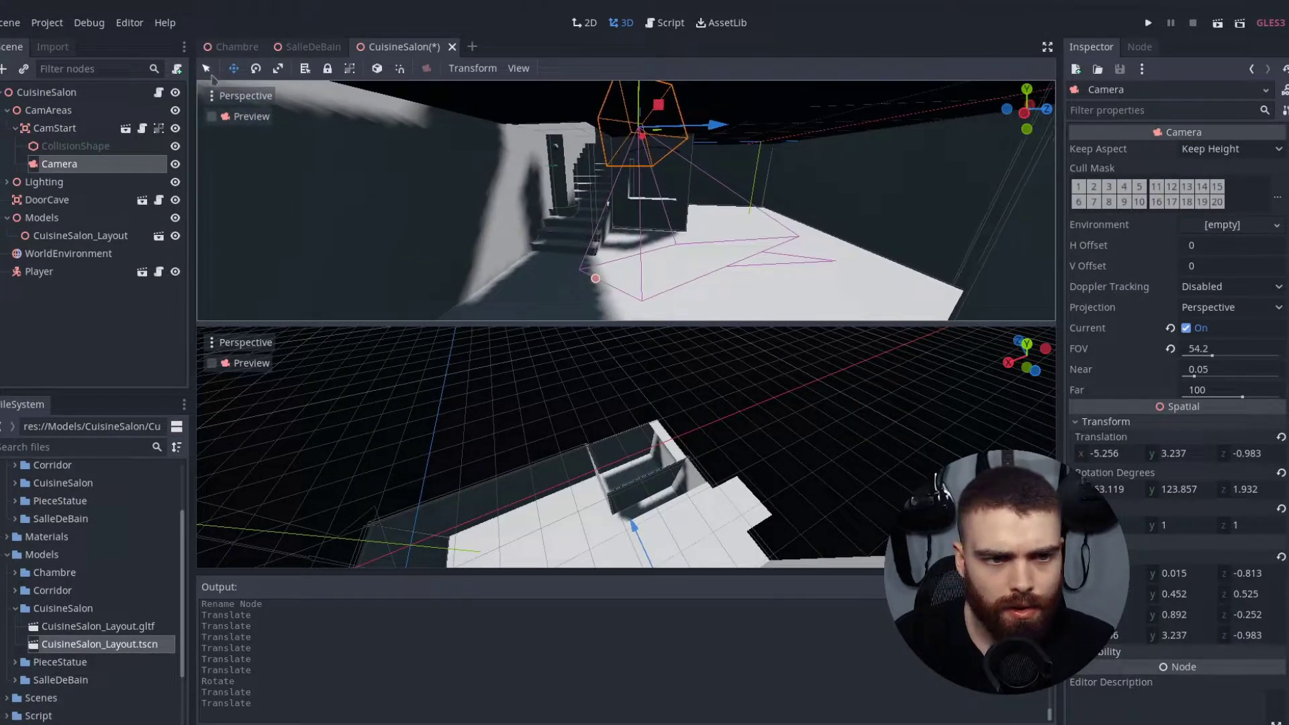
left_click(212, 117)
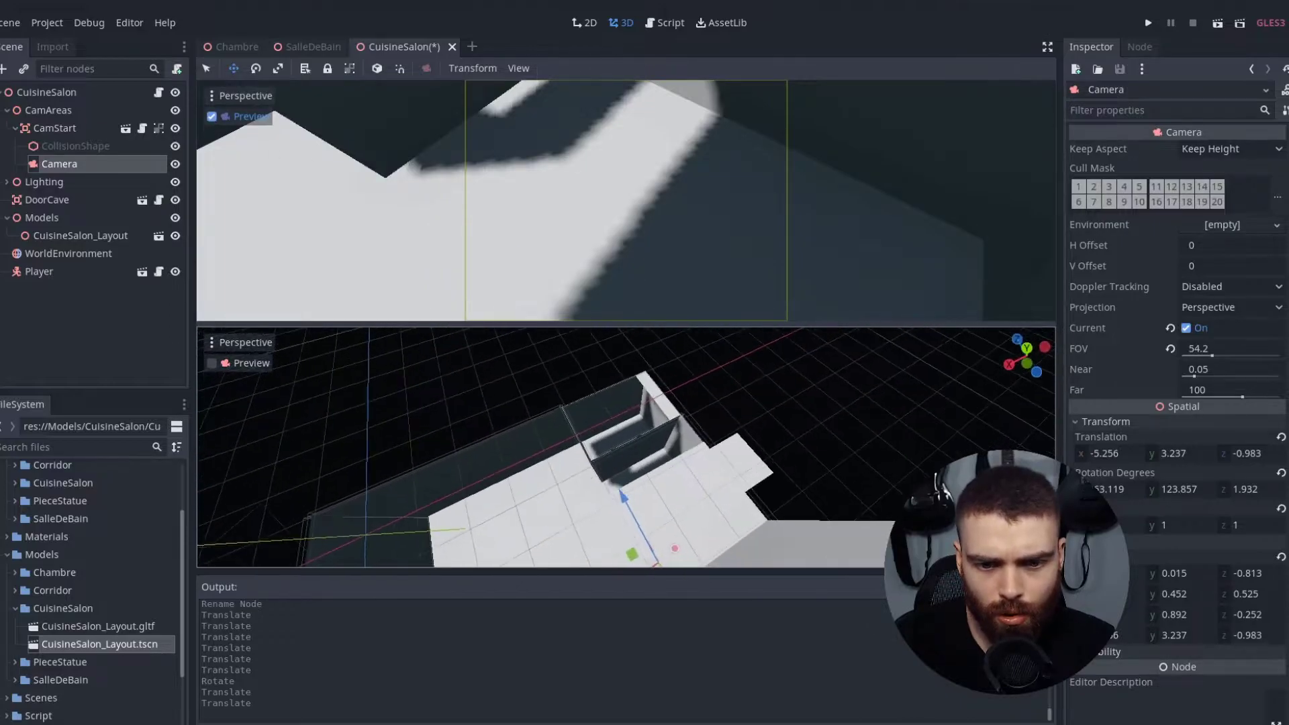
middle_click_drag(792, 409, 738, 436)
Step: Move and re-aim the CamStart camera toward the stairs, then launch the game to test it
middle_click_drag(624, 443, 591, 416)
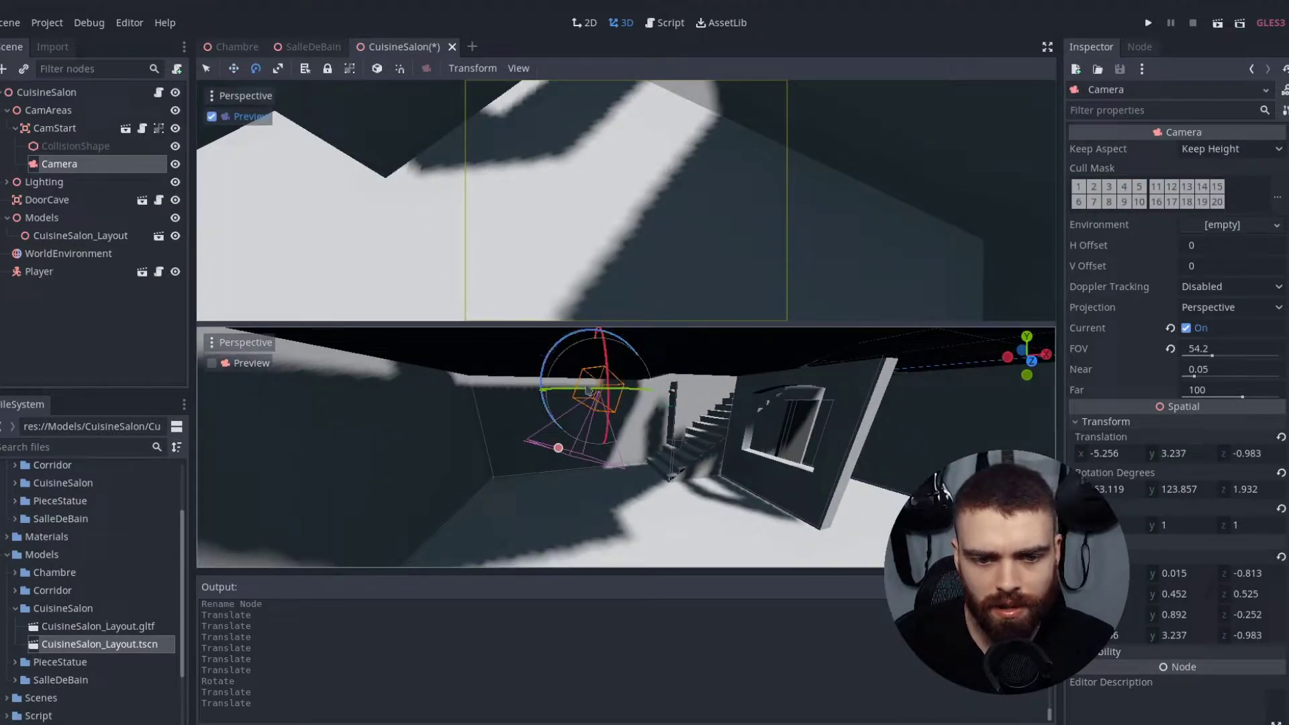
left_click_drag(593, 395, 584, 403)
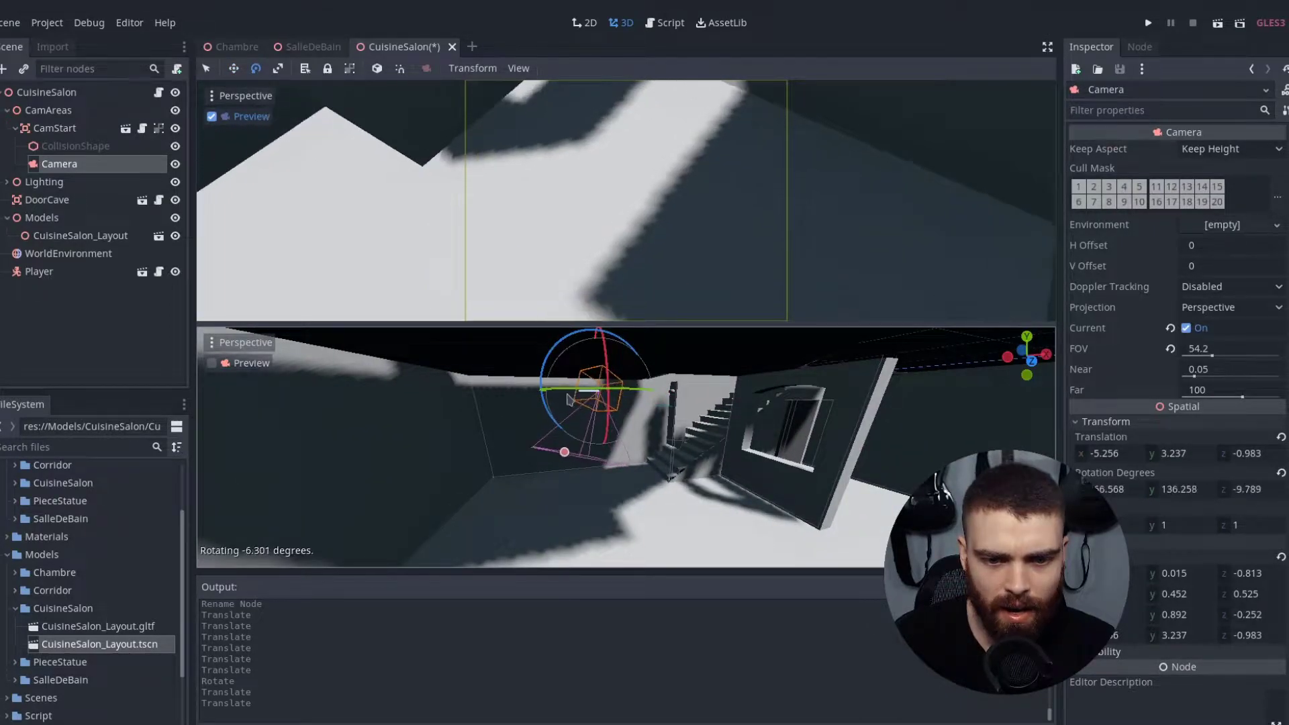
key("ctrl+z")
middle_click_drag(584, 402, 613, 379)
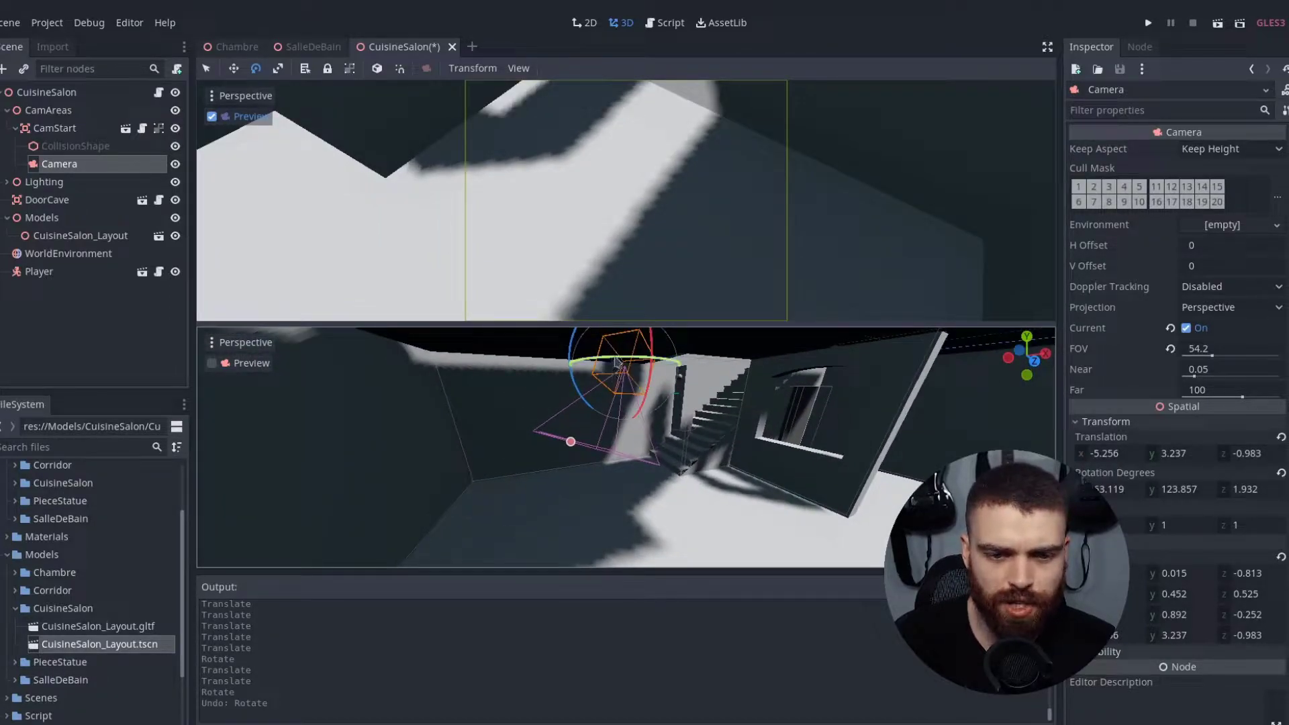
mouse_move(616, 363)
left_mouse_down()
mouse_move(605, 386)
mouse_move(636, 401)
mouse_move(571, 401)
left_mouse_up()
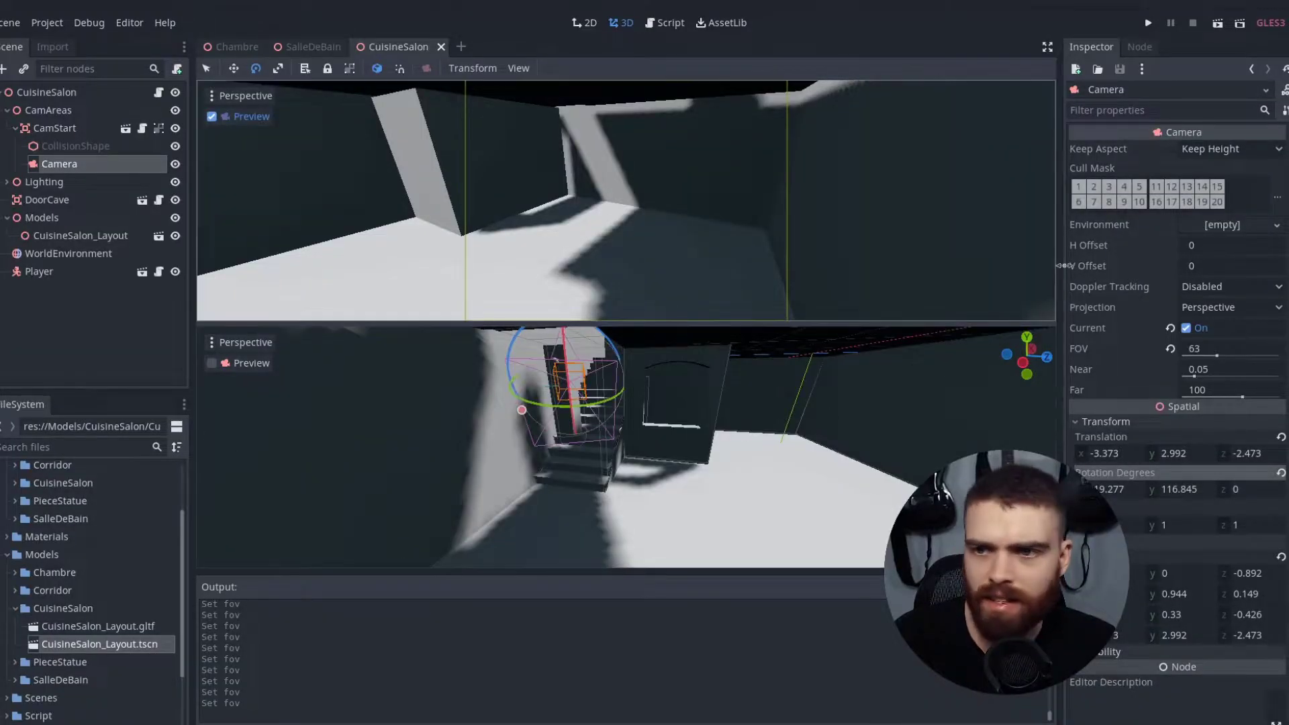
left_click(1217, 22)
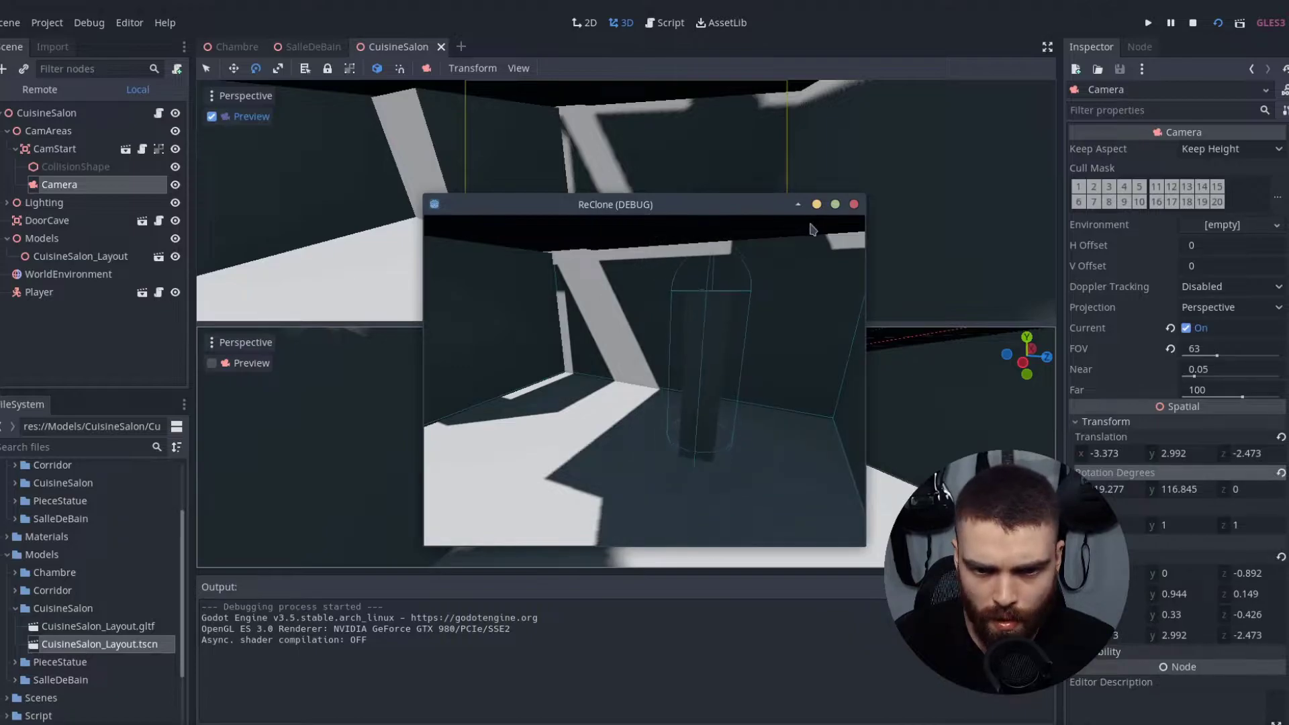
Step: Close the running game window to return to the editor
left_click(854, 204)
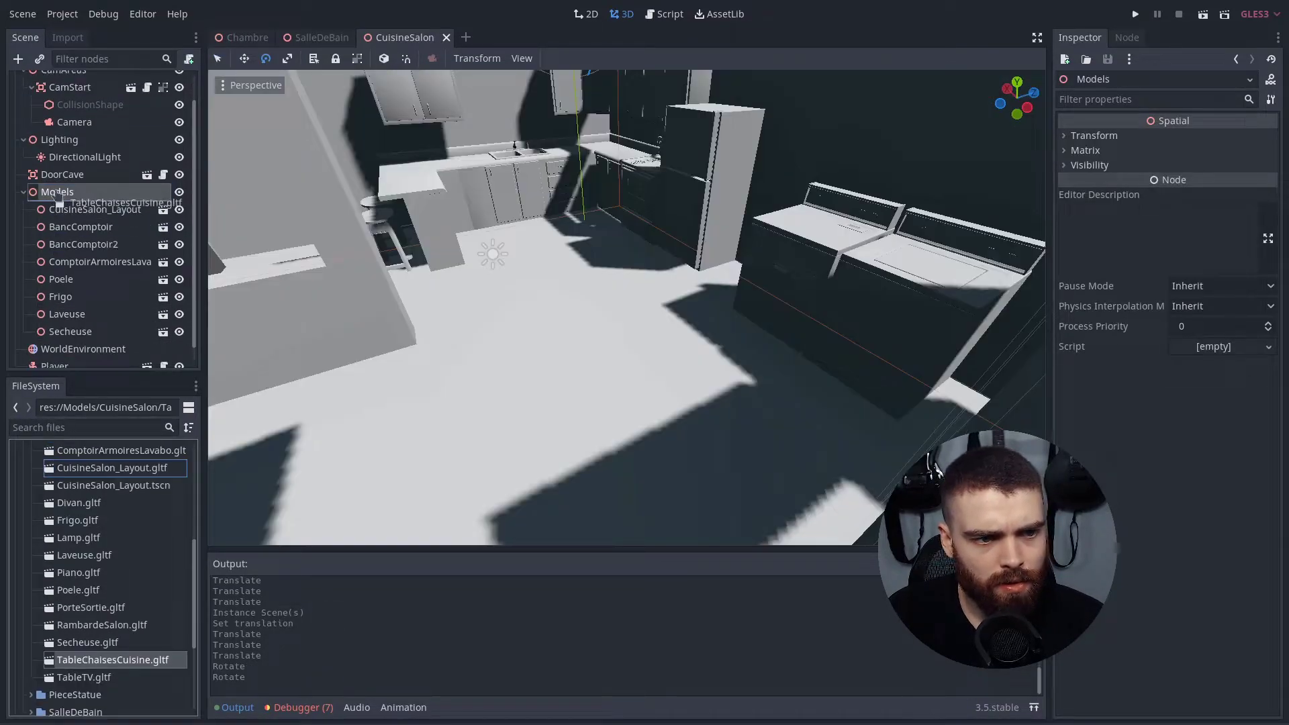
Step: Add the TableChaisesCuisine model, slide it along Z into place, and save
left_click_drag(57, 197, 57, 188)
middle_click_drag(572, 279, 468, 287)
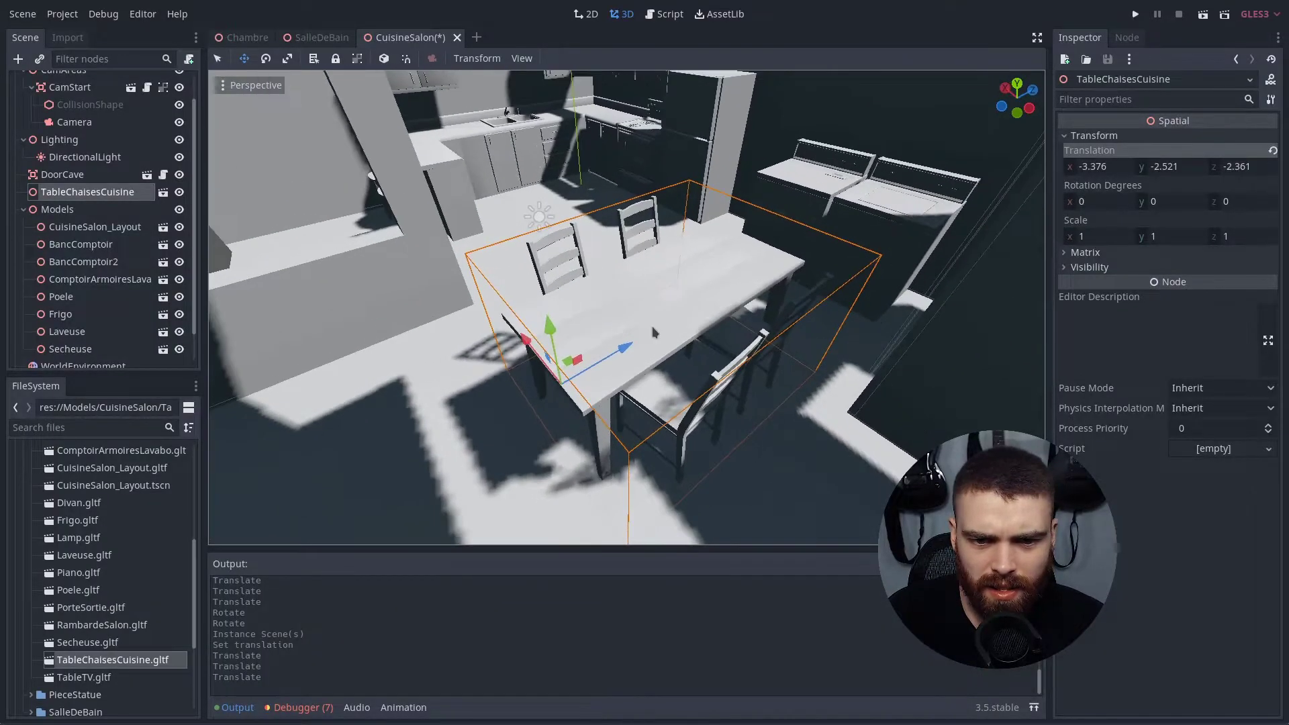
middle_click_drag(653, 332, 634, 330)
left_click_drag(634, 330, 666, 321)
key("ctrl+s")
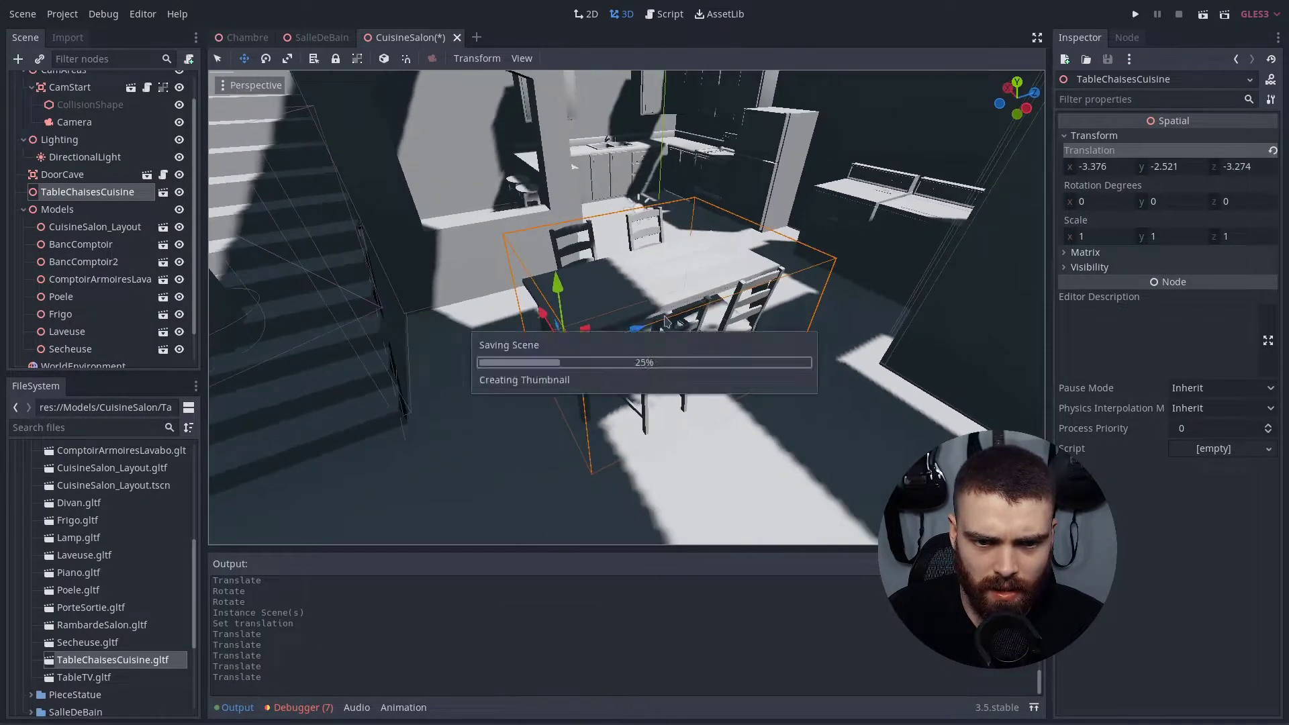
middle_click_drag(666, 321, 465, 396)
Step: Add the TableTV and Piano models under Models and save the scene
left_click_drag(80, 677, 638, 332)
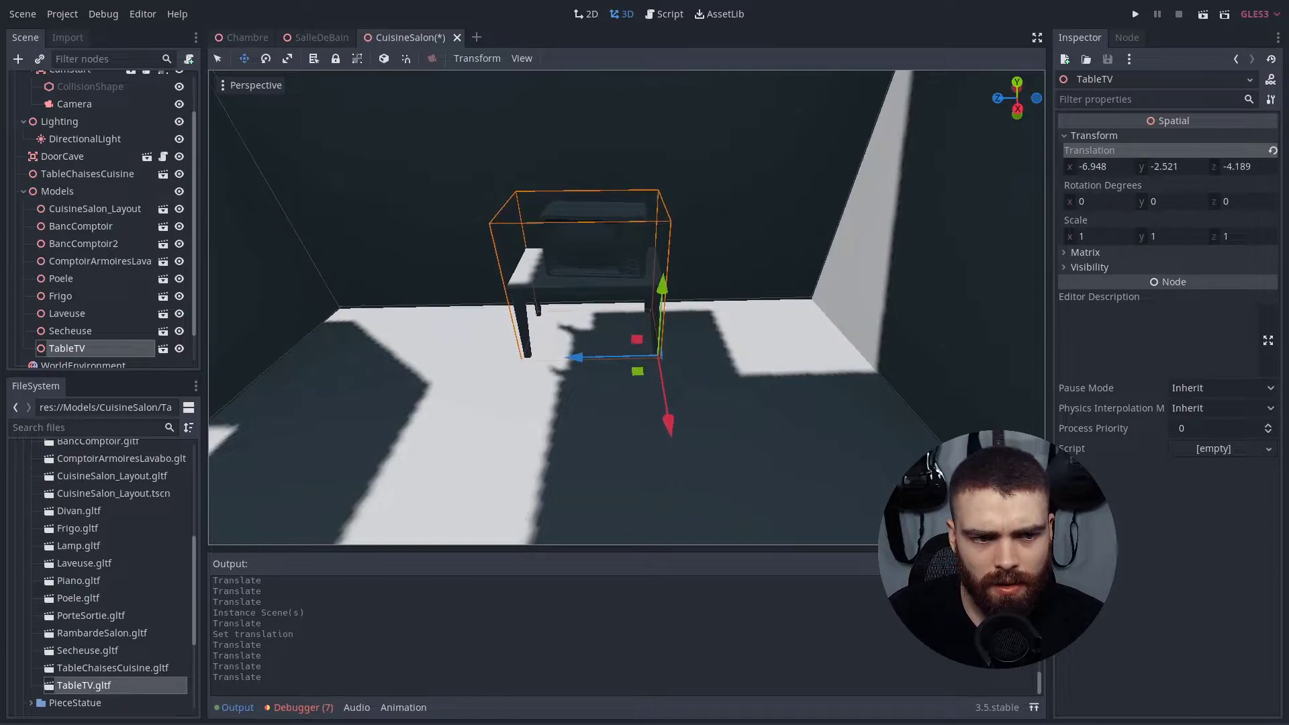
middle_click_drag(638, 332, 249, 346)
key("ctrl+s")
left_click_drag(79, 580, 70, 194)
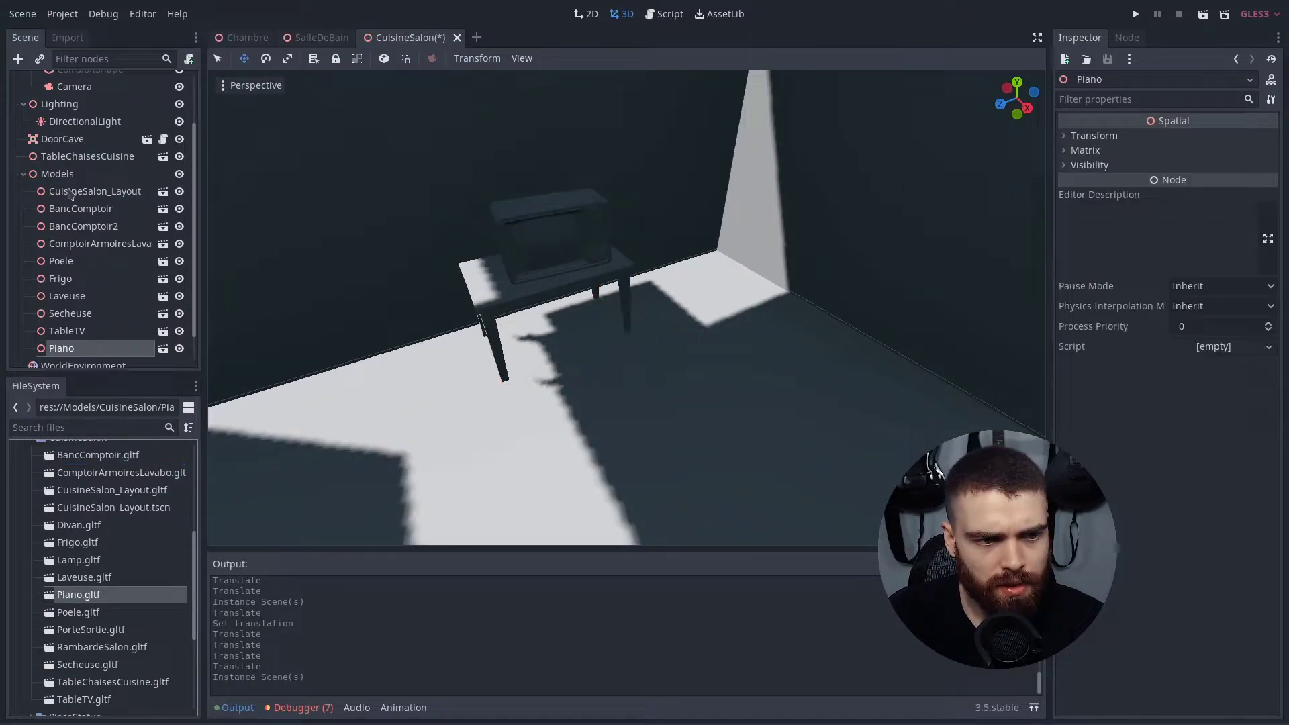
key("f")
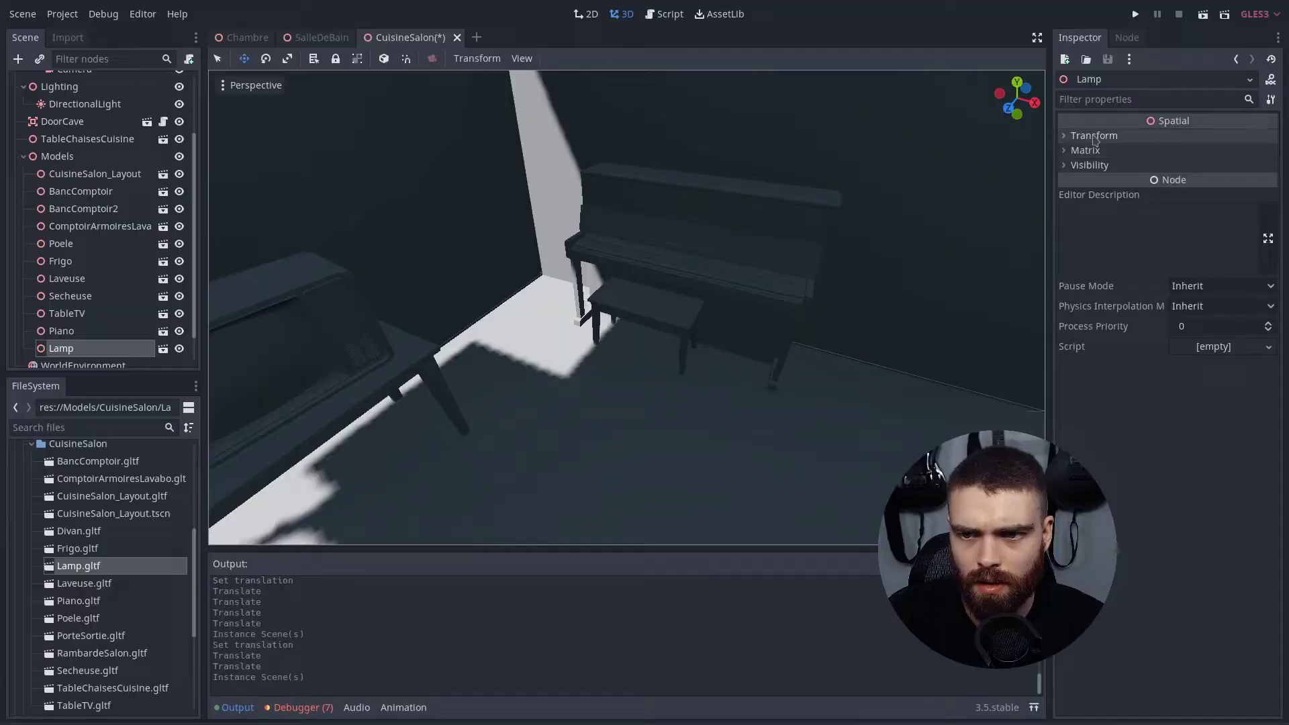
Step: Position the lamp beside the piano and shift the Divan sofa into place
right_click(1099, 150)
left_click_drag(343, 512, 584, 432)
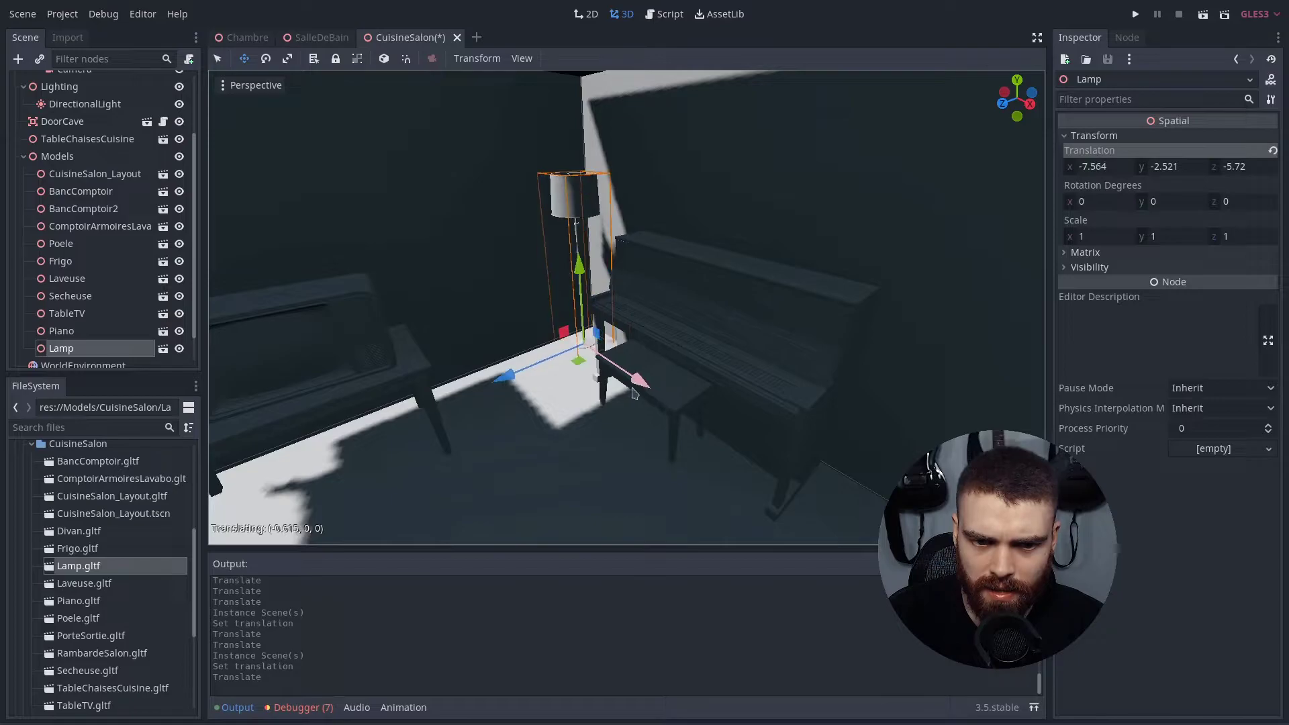
left_click_drag(639, 394, 634, 393)
right_click_drag(635, 393, 635, 394)
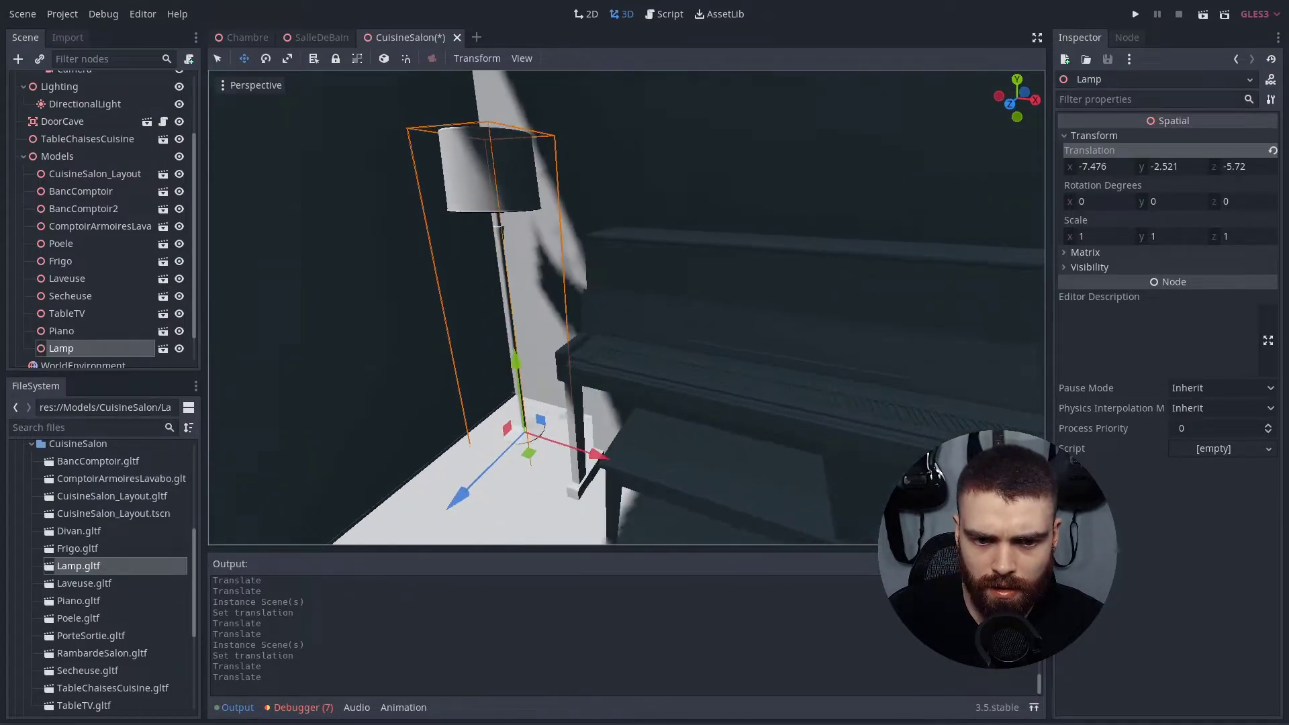
left_click(762, 417)
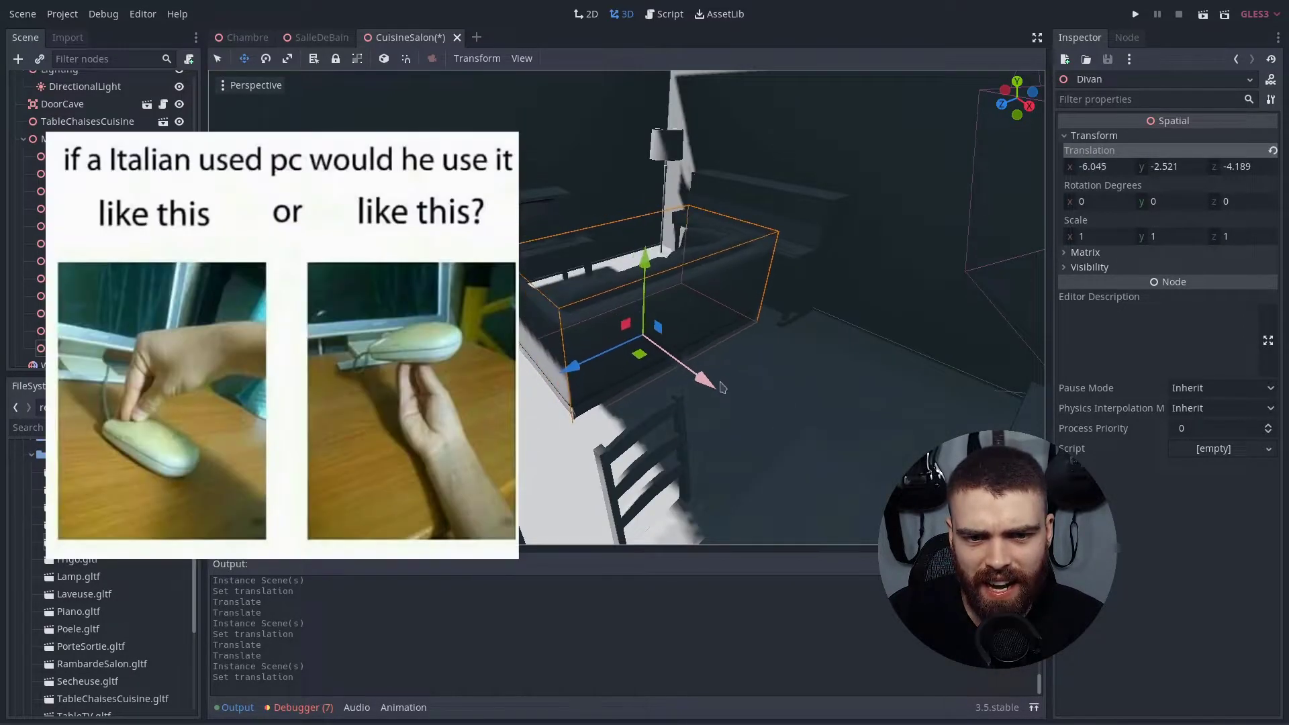
mouse_move(611, 405)
left_mouse_down()
mouse_move(522, 343)
mouse_move(533, 360)
left_mouse_up()
right_click_drag(532, 360, 532, 359)
Step: Add the PorteSortie exit door and move the second DoorCave trigger into place
mouse_move(91, 656)
left_mouse_down()
mouse_move(81, 127)
mouse_move(68, 138)
left_mouse_up()
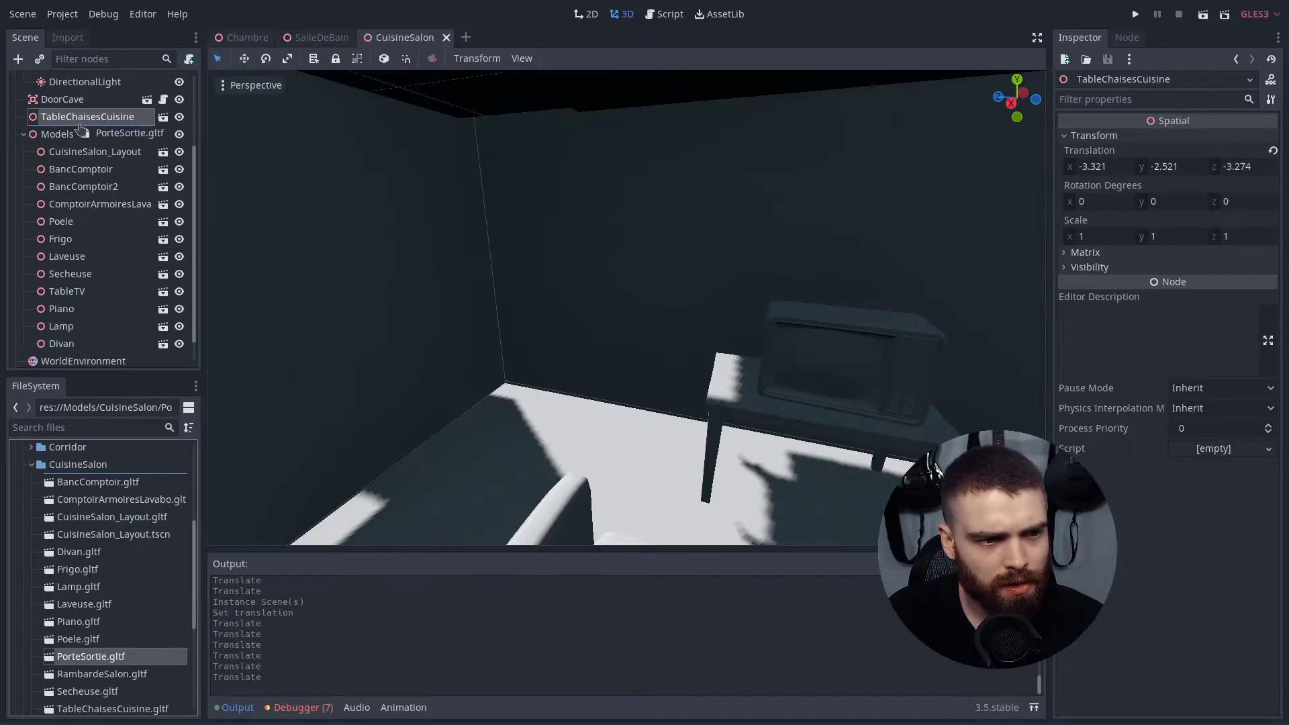
scroll(76, 212, "up", 3)
double_click(67, 204)
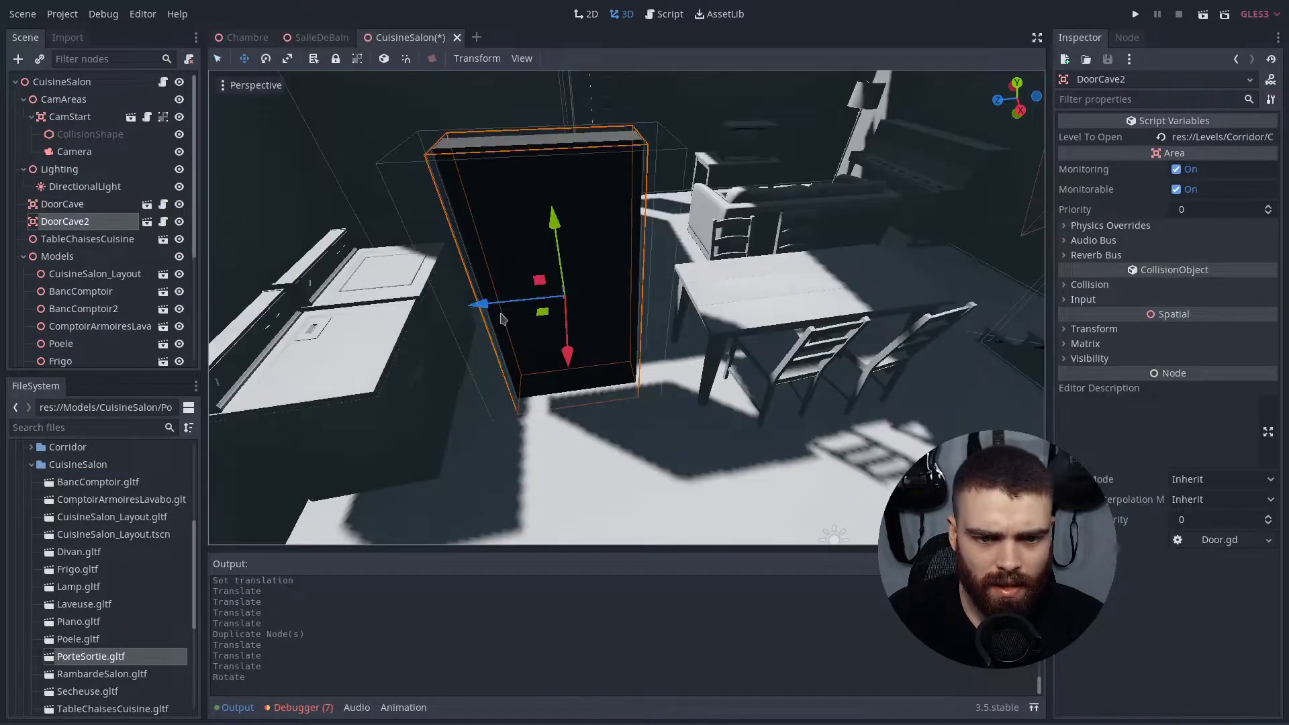
left_click_drag(574, 354, 313, 205)
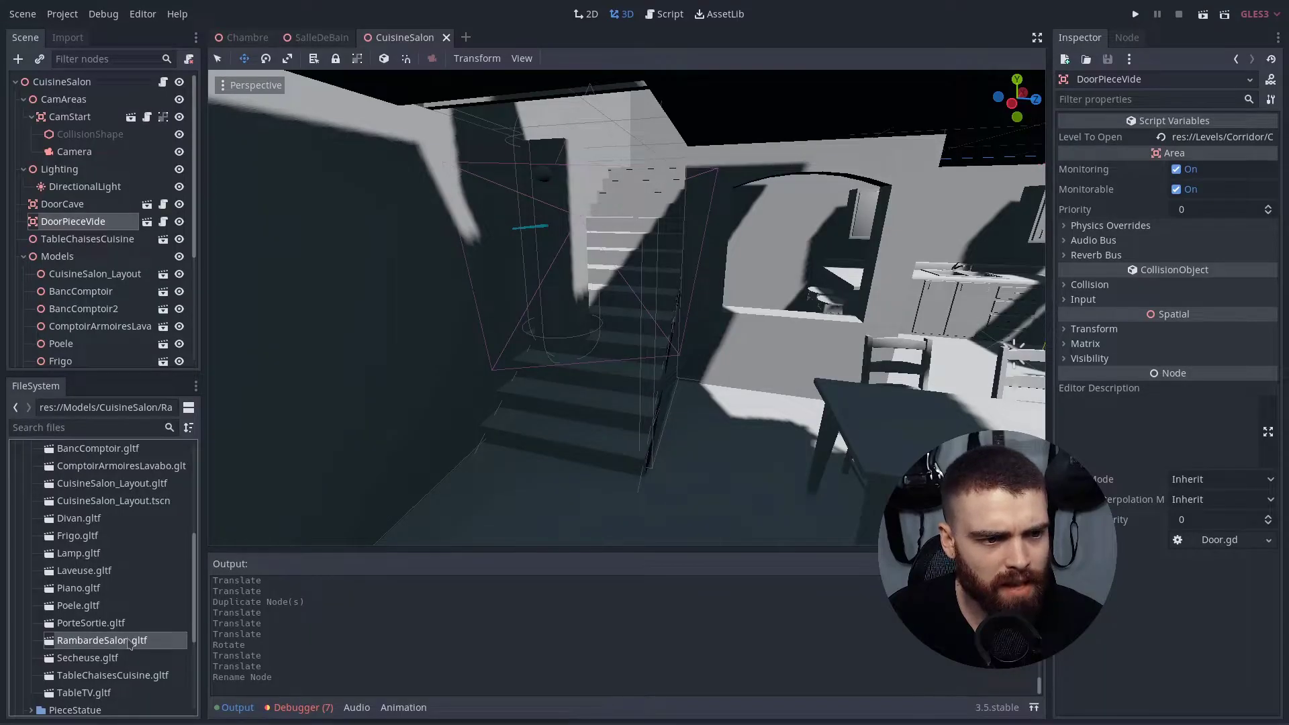
Step: Add the RambardeSalon railing, raise it along Y, and save the scene
left_click_drag(129, 643, 57, 256)
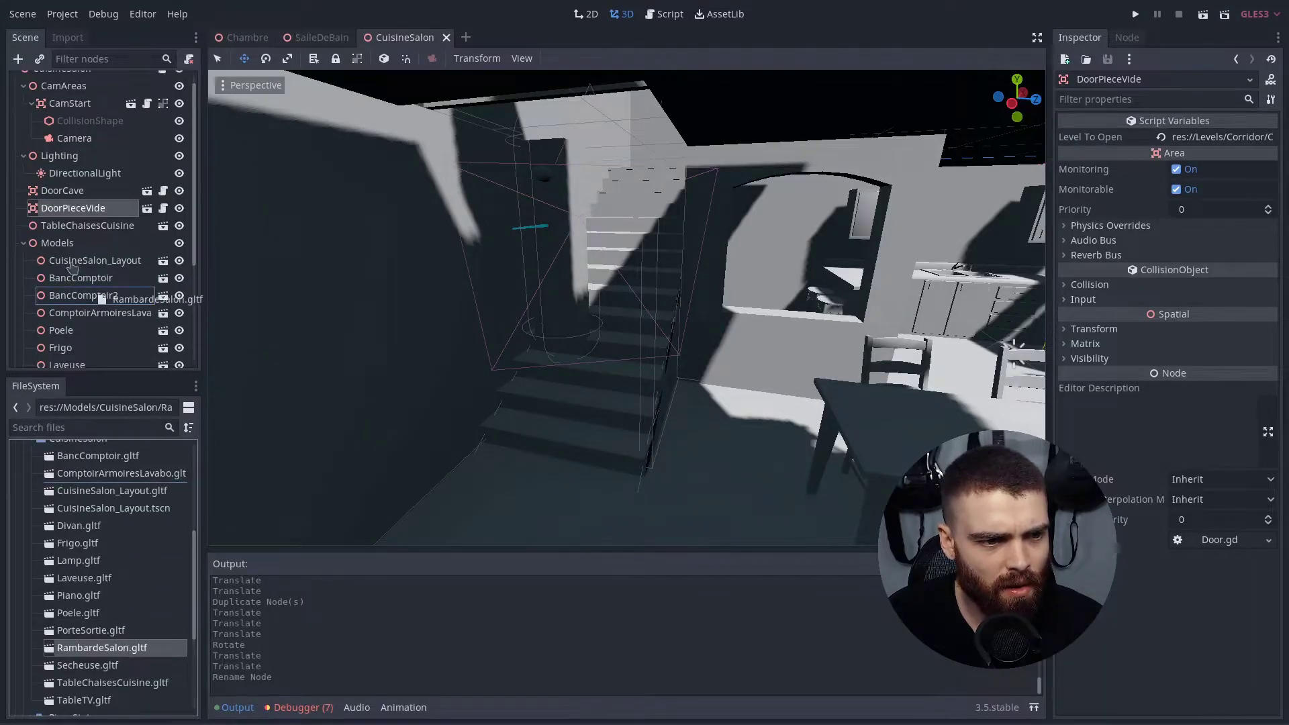
key("f")
left_click_drag(590, 127, 605, 101)
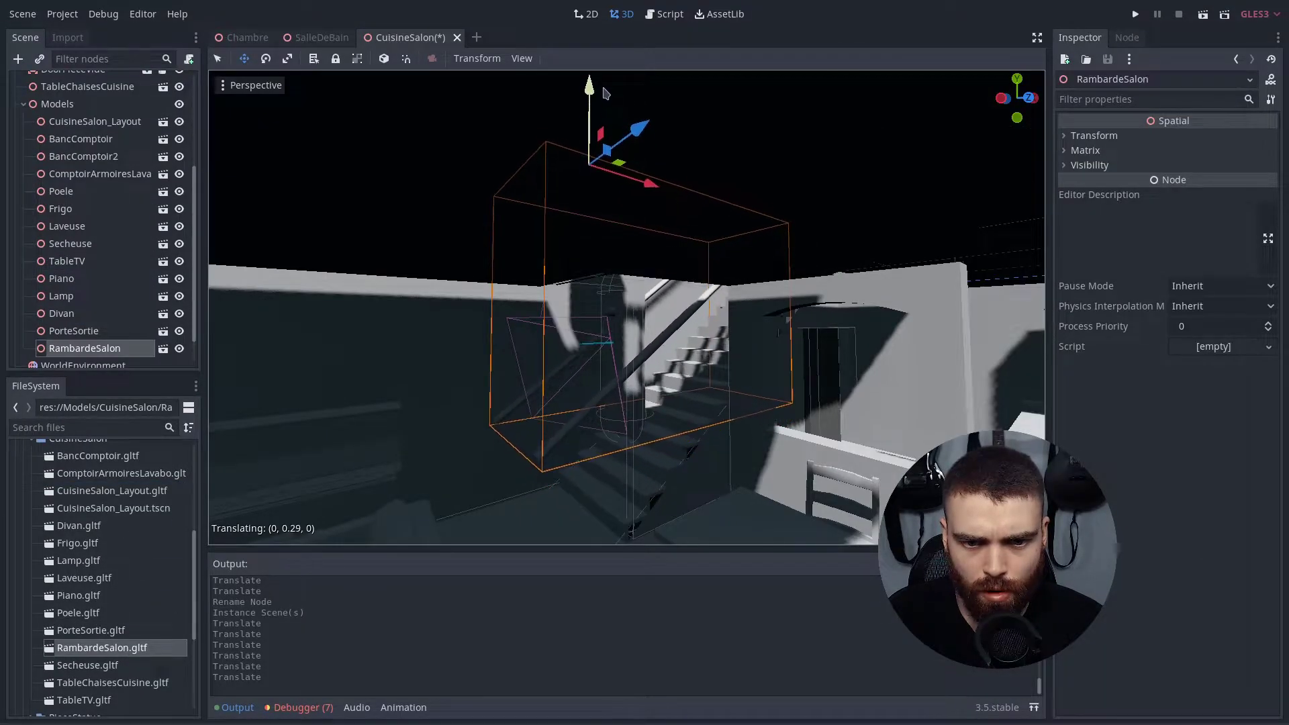
mouse_move(604, 101)
right_mouse_down()
mouse_move(591, 201)
mouse_move(626, 307)
right_mouse_up()
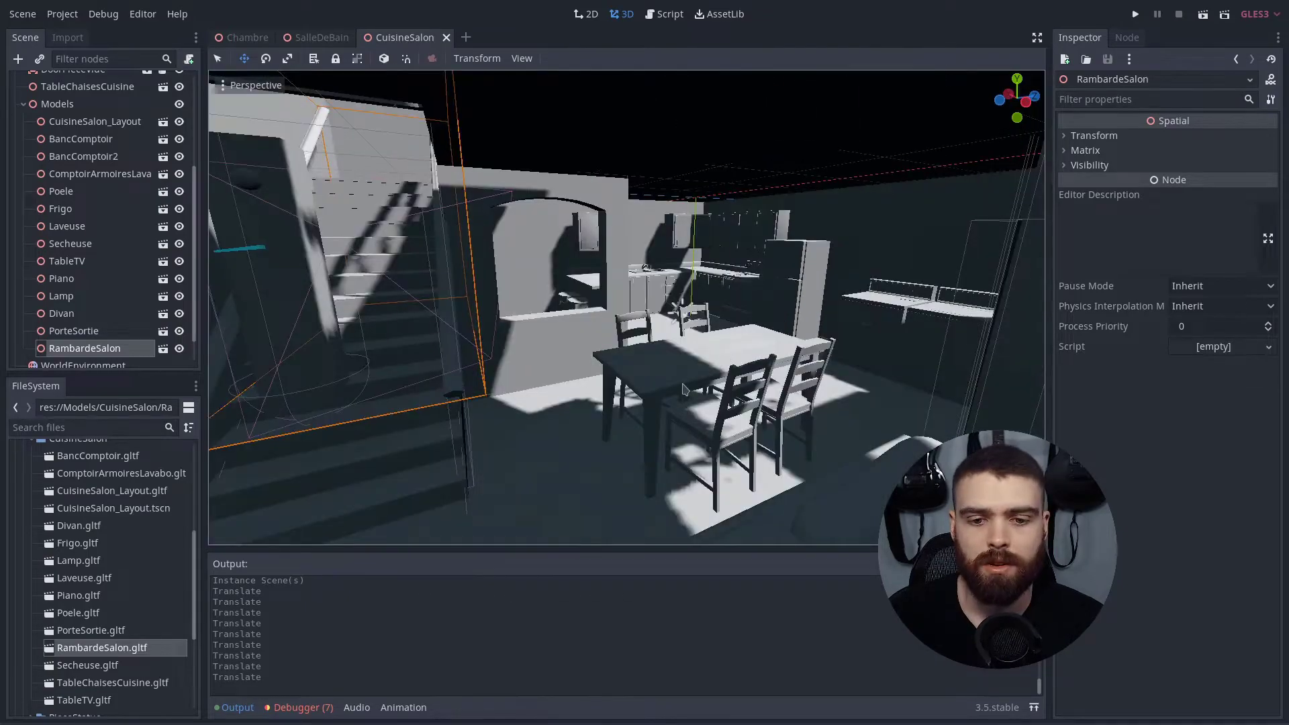
key("ctrl+s")
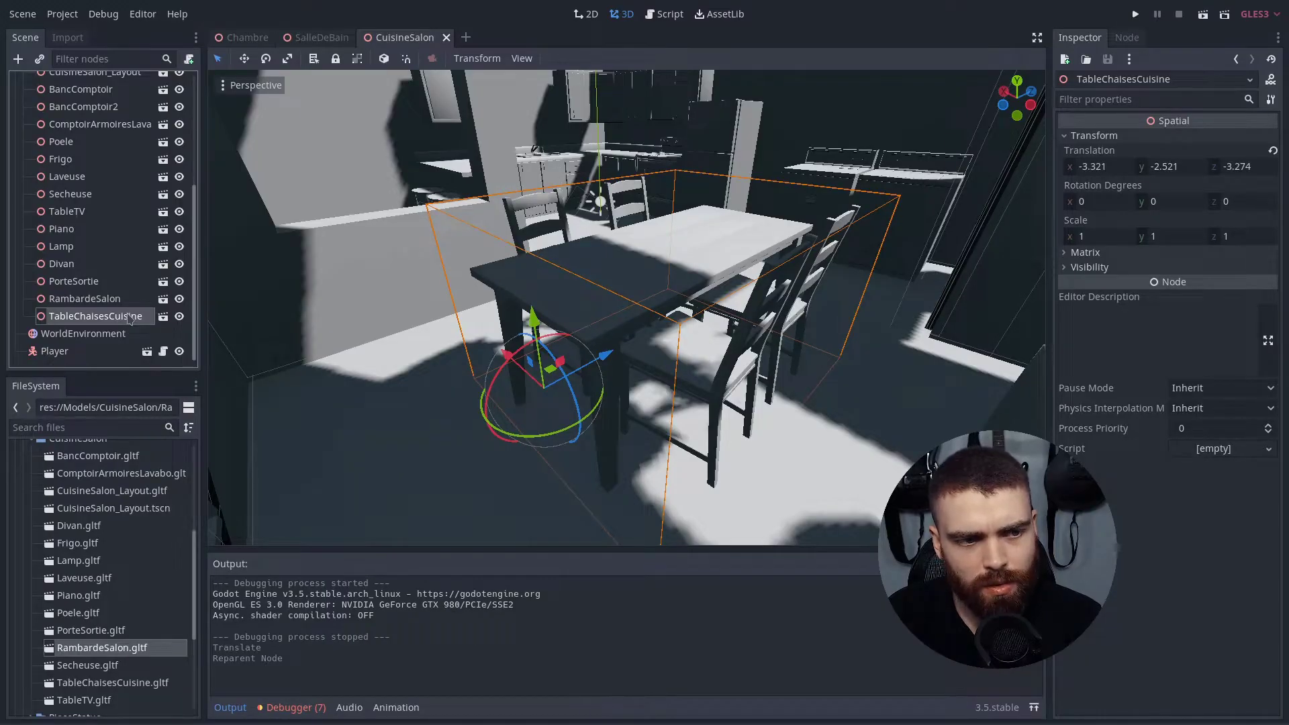
Step: Give the dining table a StaticBody with a box-shaped CollisionShape
key("ctrl+a")
type("stat")
key("Return")
key("ctrl+a")
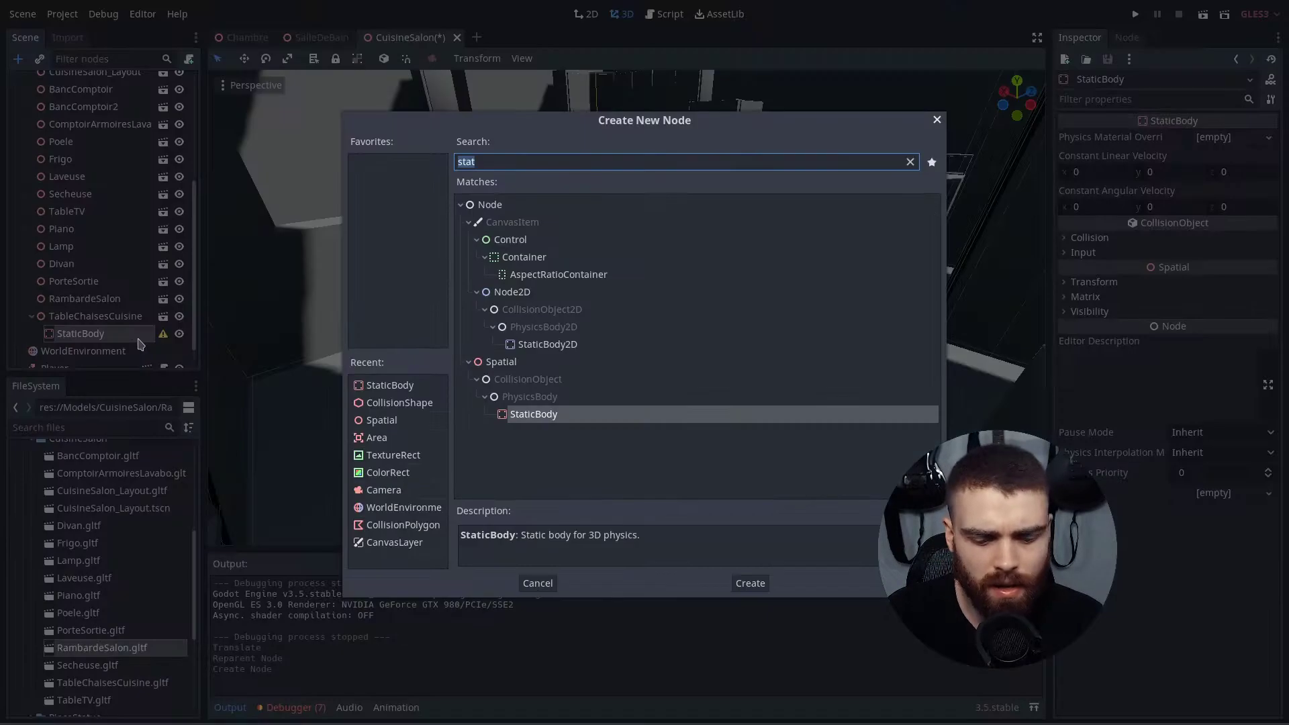
left_click(399, 422)
double_click(399, 422)
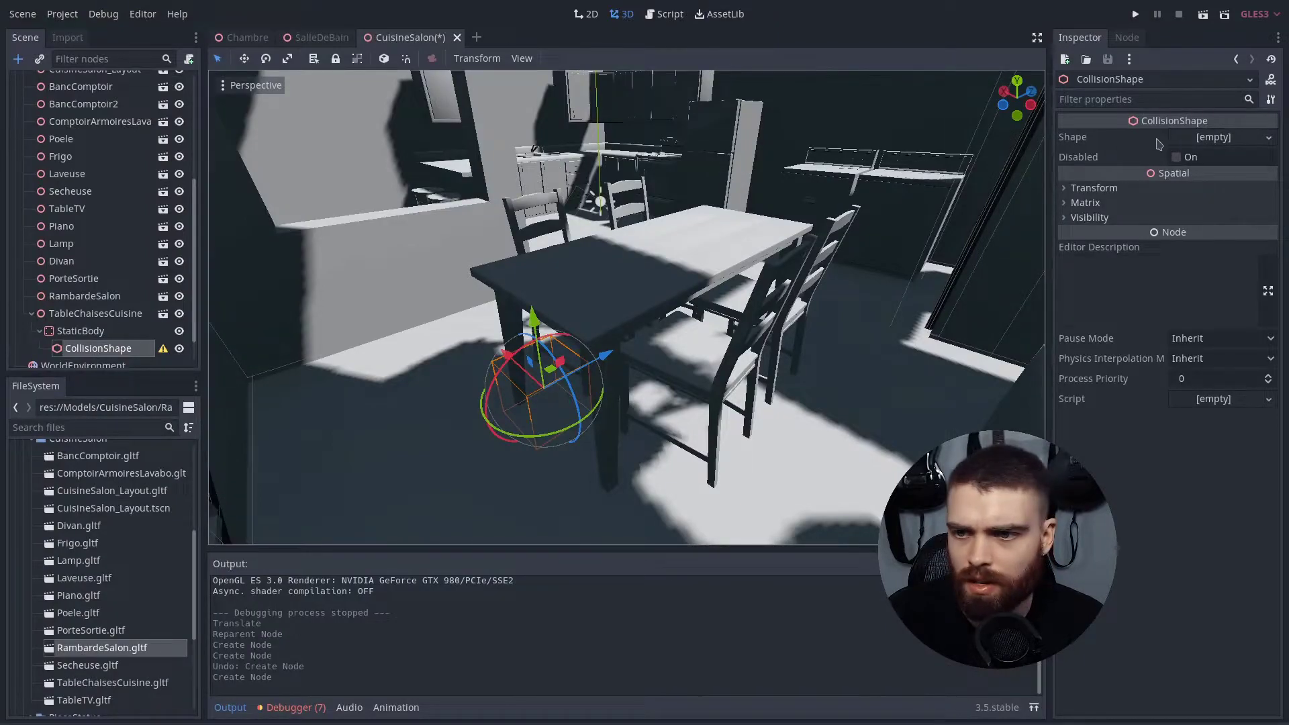
left_click(1239, 137)
left_click(1202, 161)
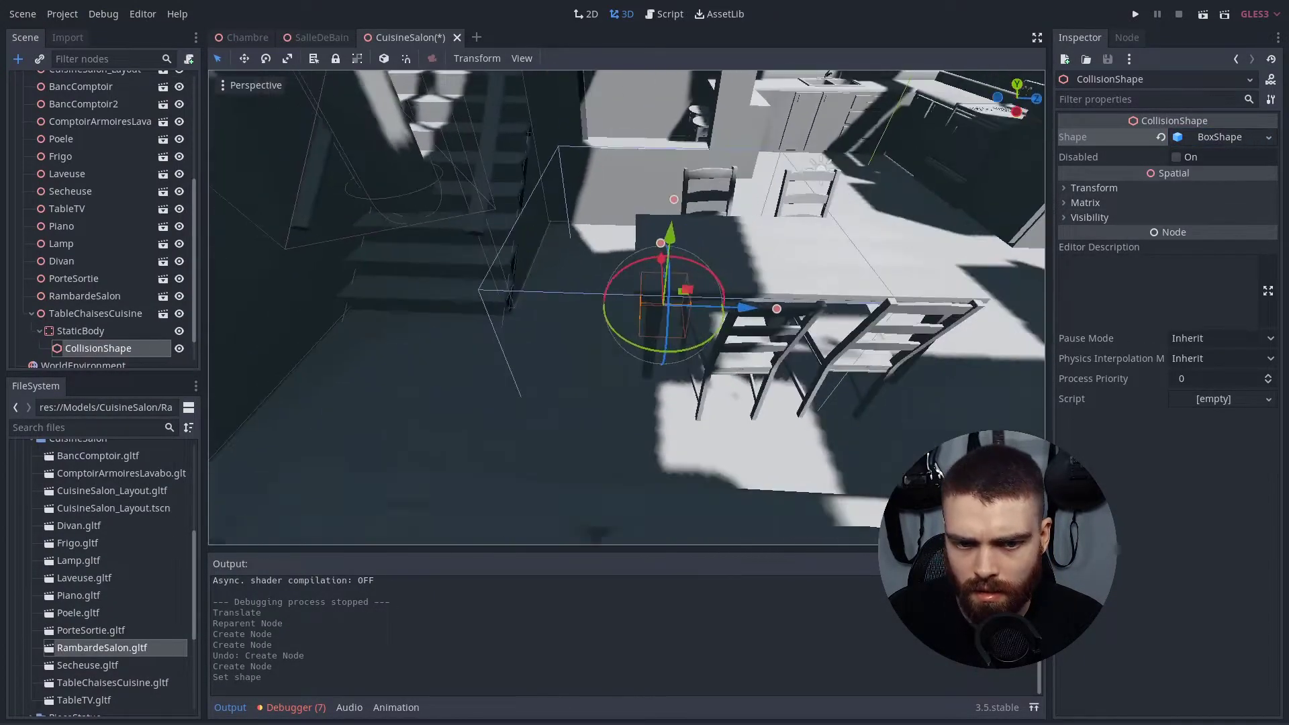
mouse_move(739, 349)
middle_mouse_down()
mouse_move(671, 322)
mouse_move(699, 376)
middle_mouse_up()
Step: Resize and position the collision boxes around the sofa and the dryer
key("r")
left_click_drag(655, 373, 712, 390)
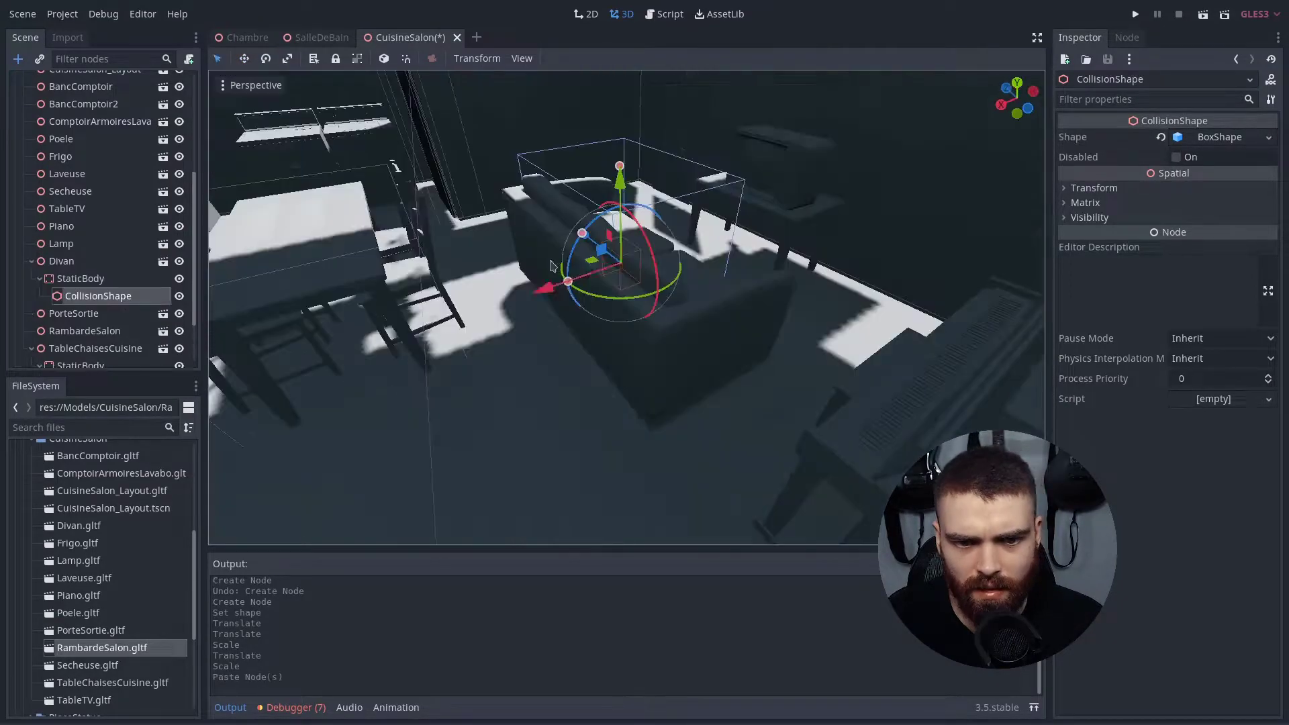
left_click_drag(502, 316, 544, 286)
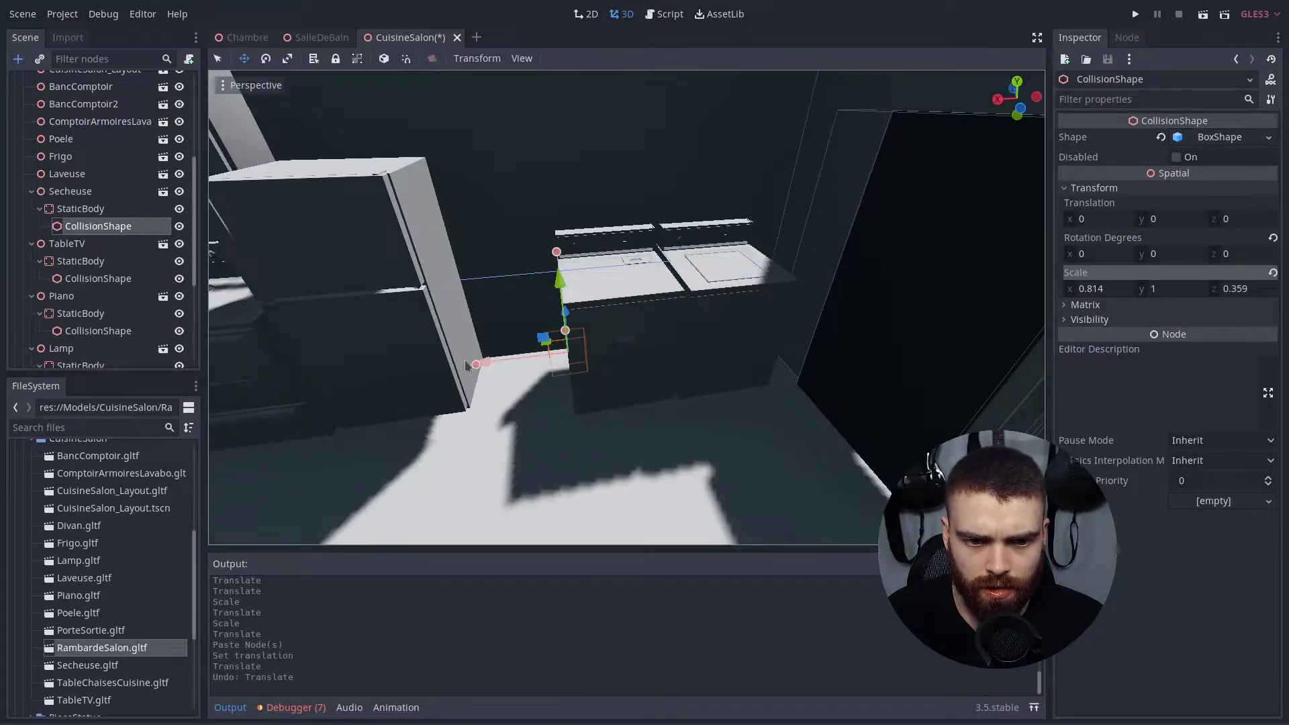
left_click_drag(581, 354, 576, 354)
middle_click_drag(576, 354, 557, 344)
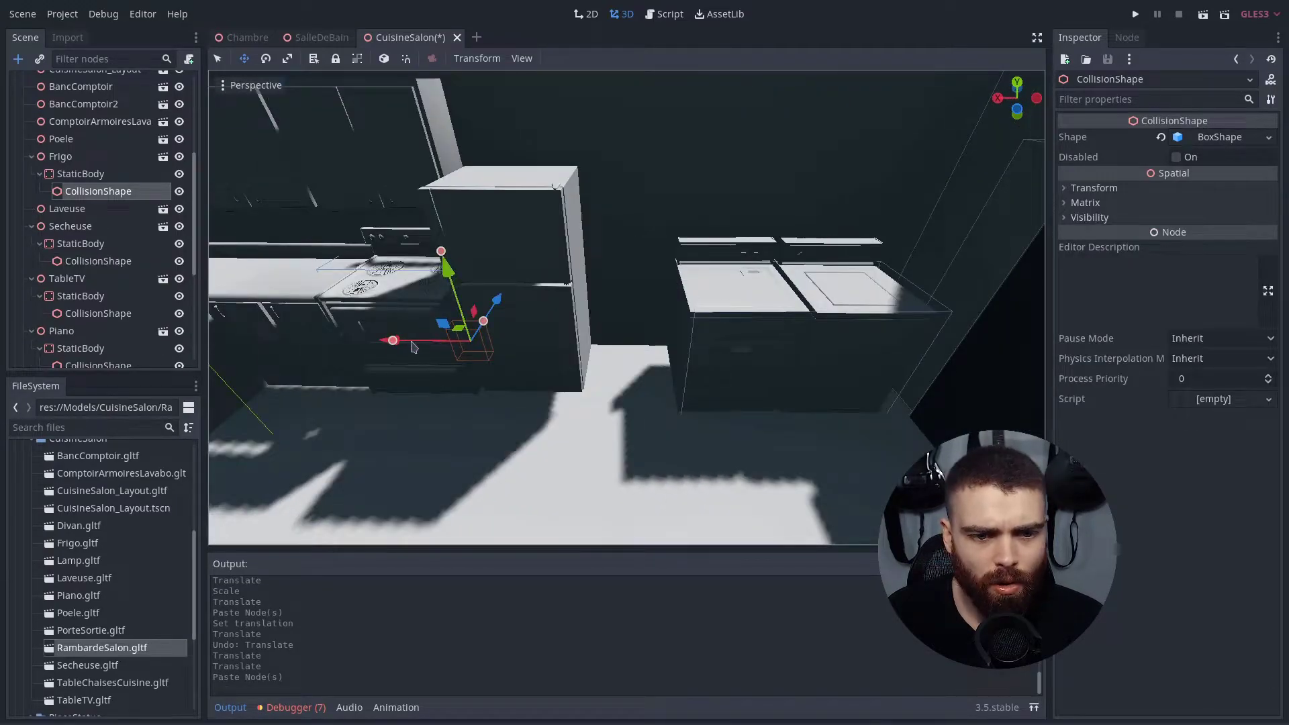
left_click(1139, 187)
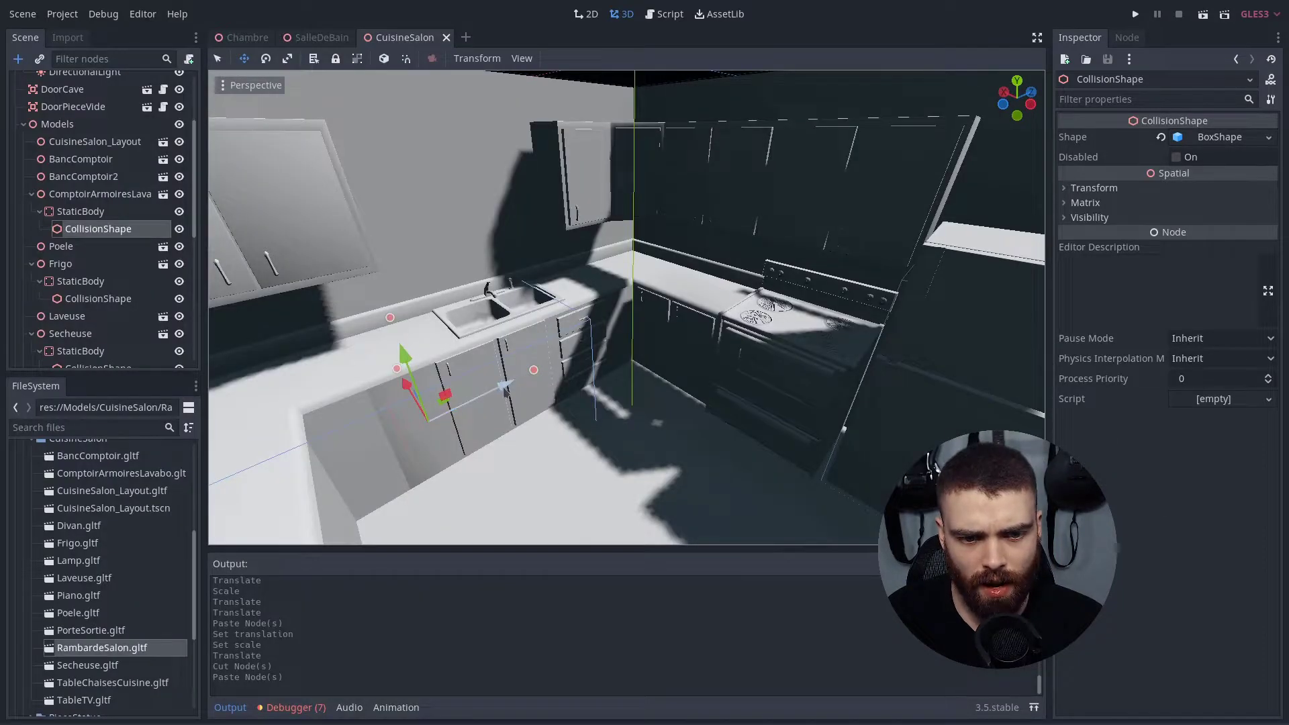
Step: Fit two collision boxes along the L-shaped kitchen counter
left_click_drag(556, 383, 555, 382)
middle_click_drag(555, 381, 545, 345)
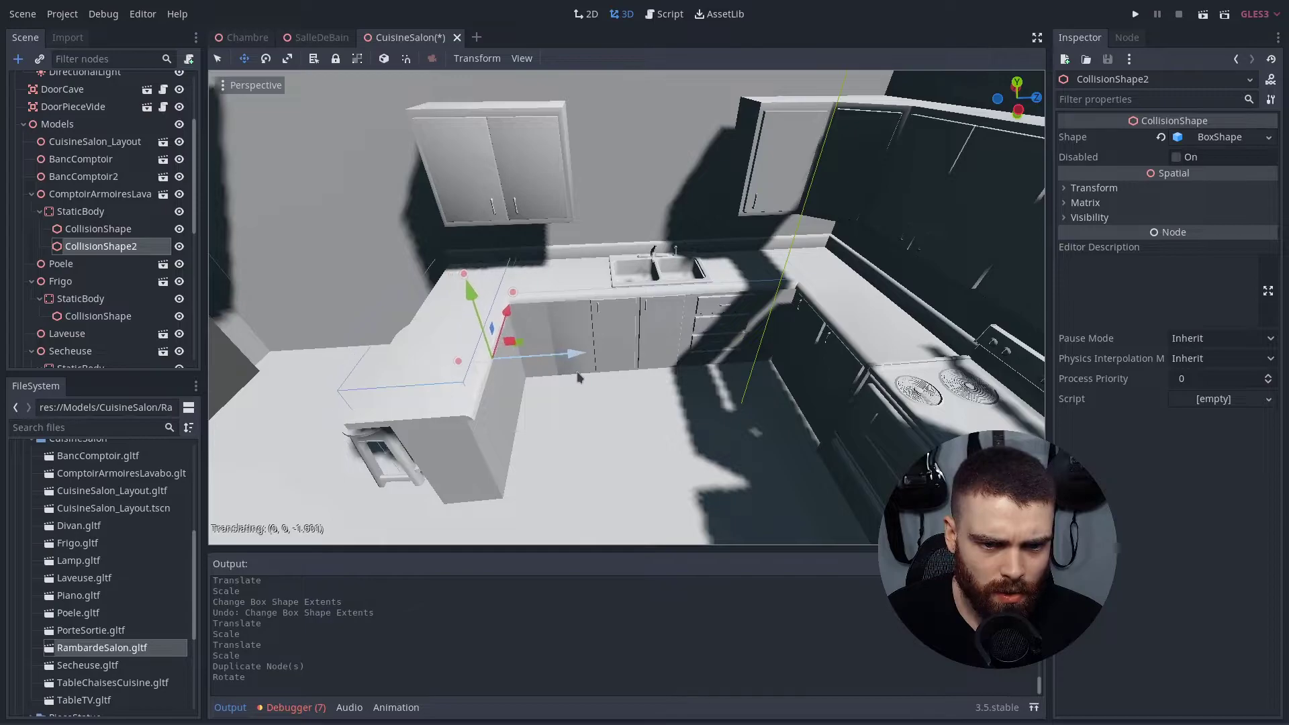
left_click_drag(577, 371, 582, 373)
middle_click_drag(581, 373, 697, 350)
key("r")
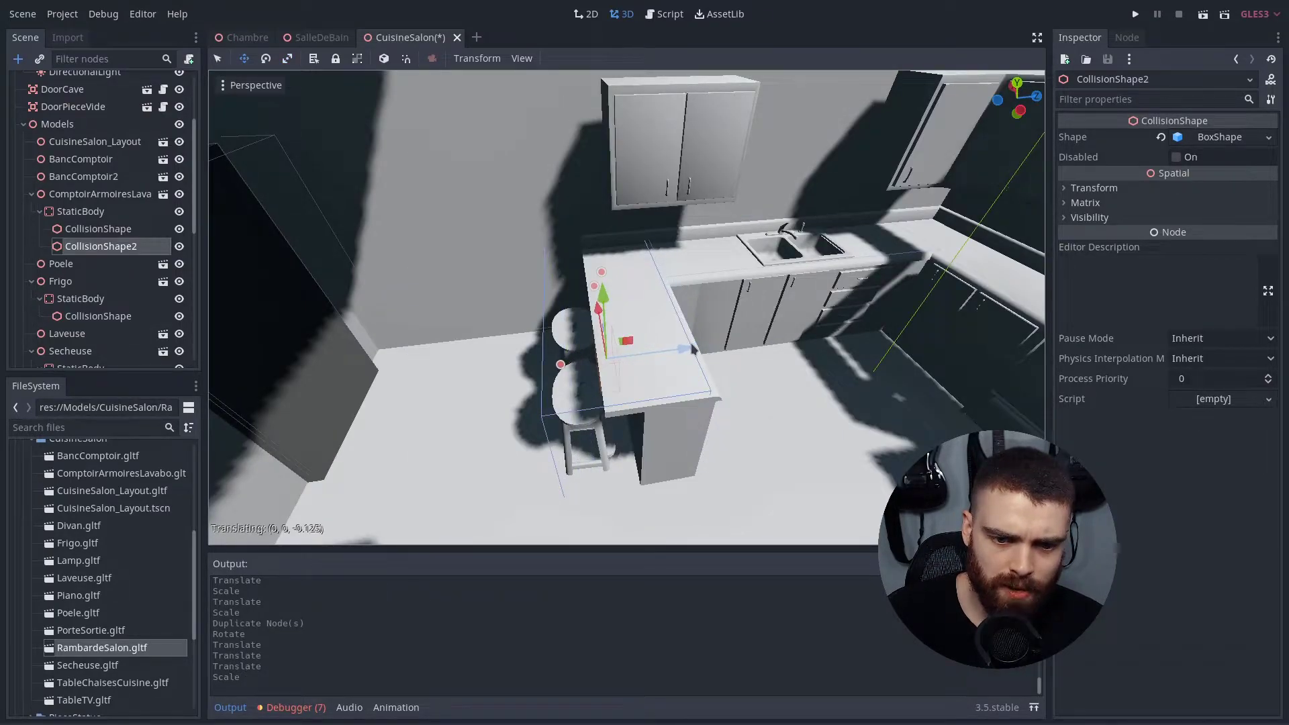
middle_click_drag(695, 349, 741, 357)
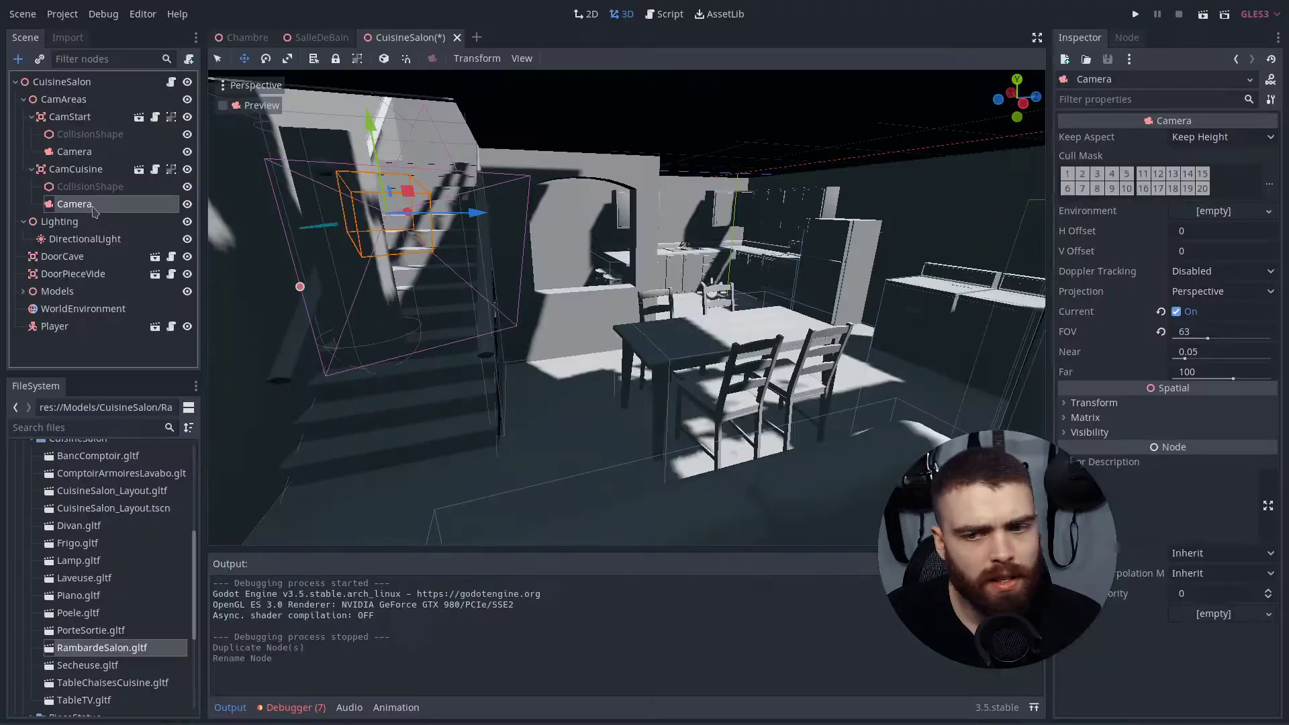
Step: Turn off Current on the CamCuisine camera and bring it into view
left_click(1176, 312)
scroll(581, 370, "down", 2)
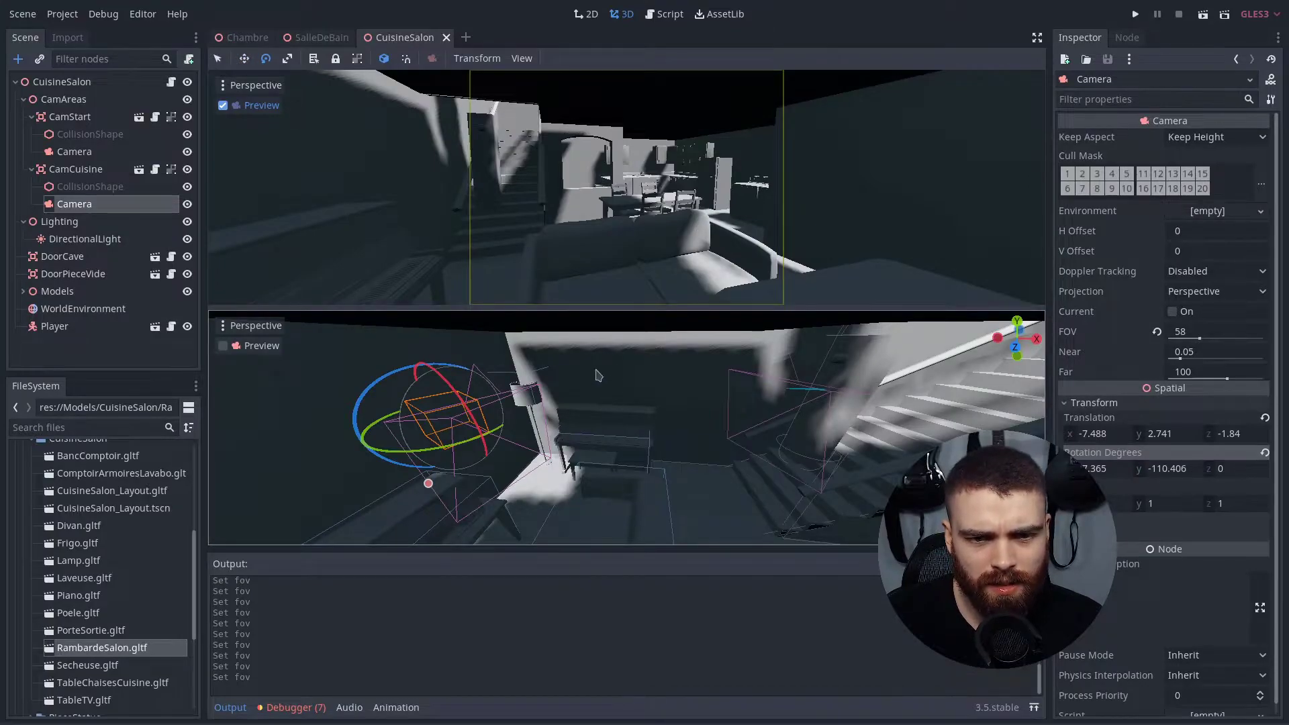
left_click(76, 169)
left_click(73, 205)
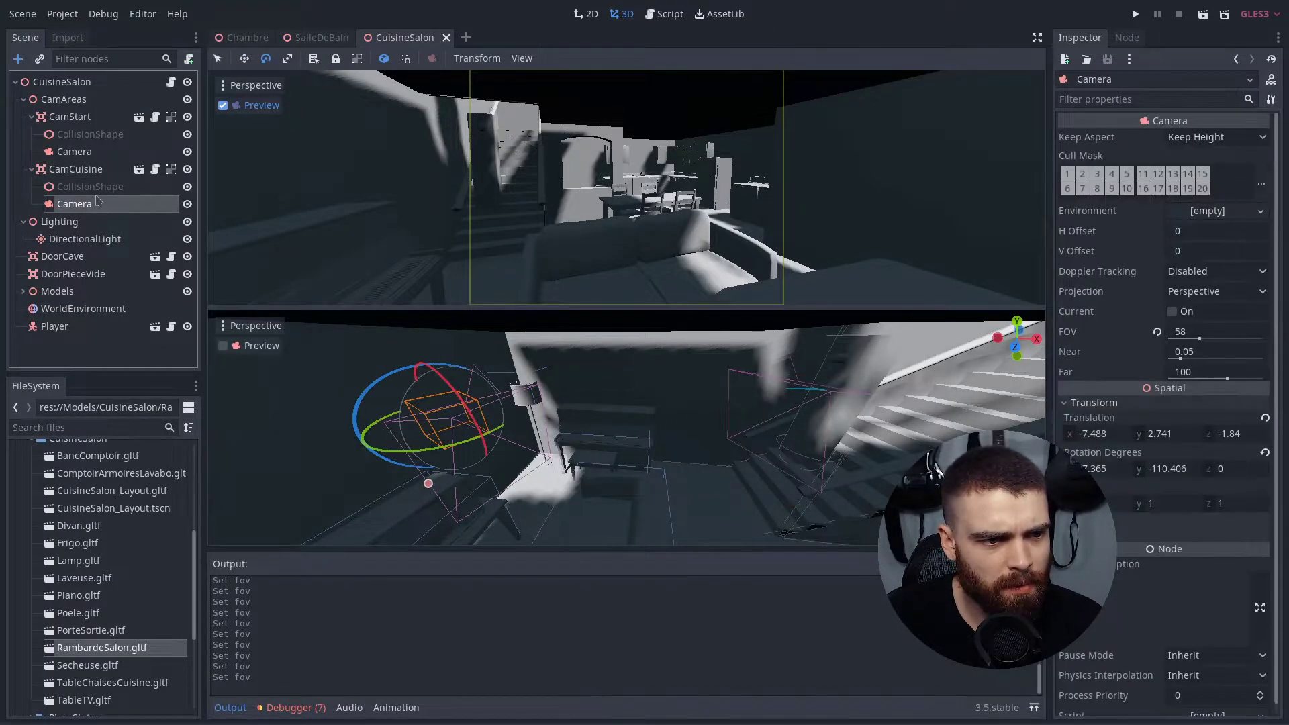
left_click(76, 169)
left_click(74, 204)
middle_click_drag(806, 423, 858, 439)
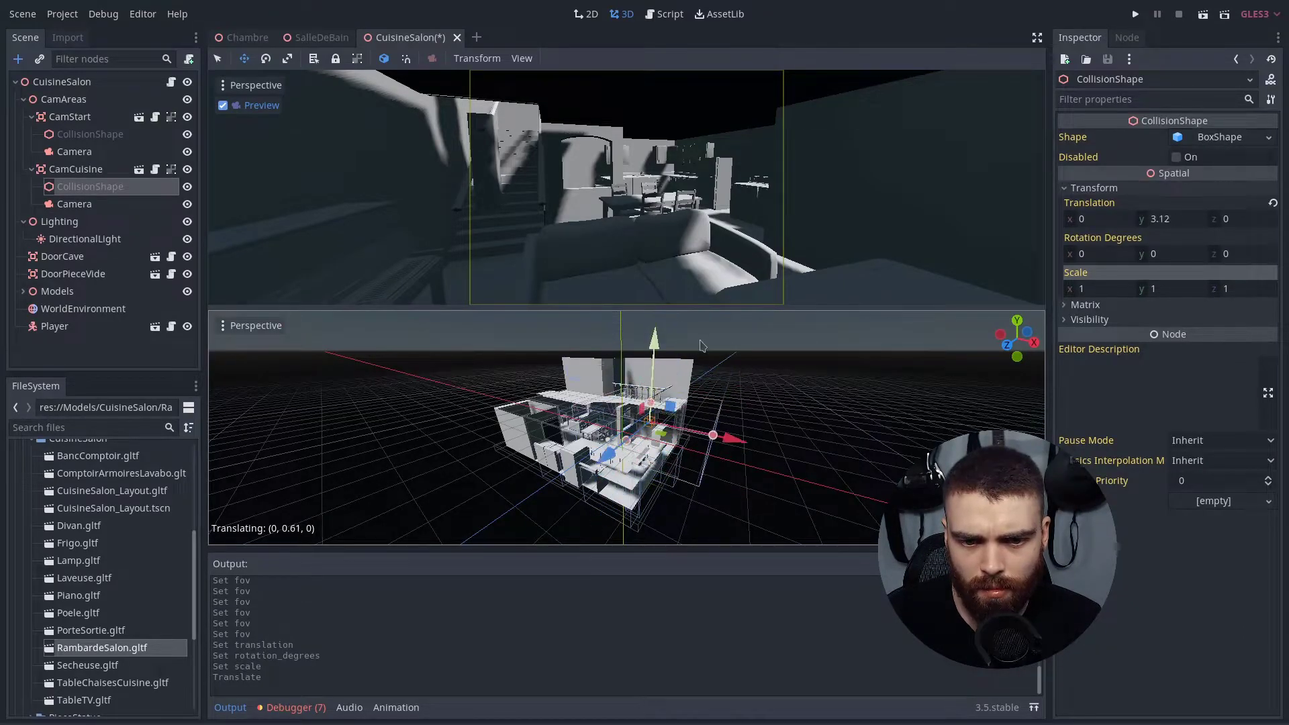
Step: Move and scale CamCuisine's trigger box around the dining table, then playtest the game
scroll(705, 371, "up", 5)
middle_click_drag(705, 372, 672, 403)
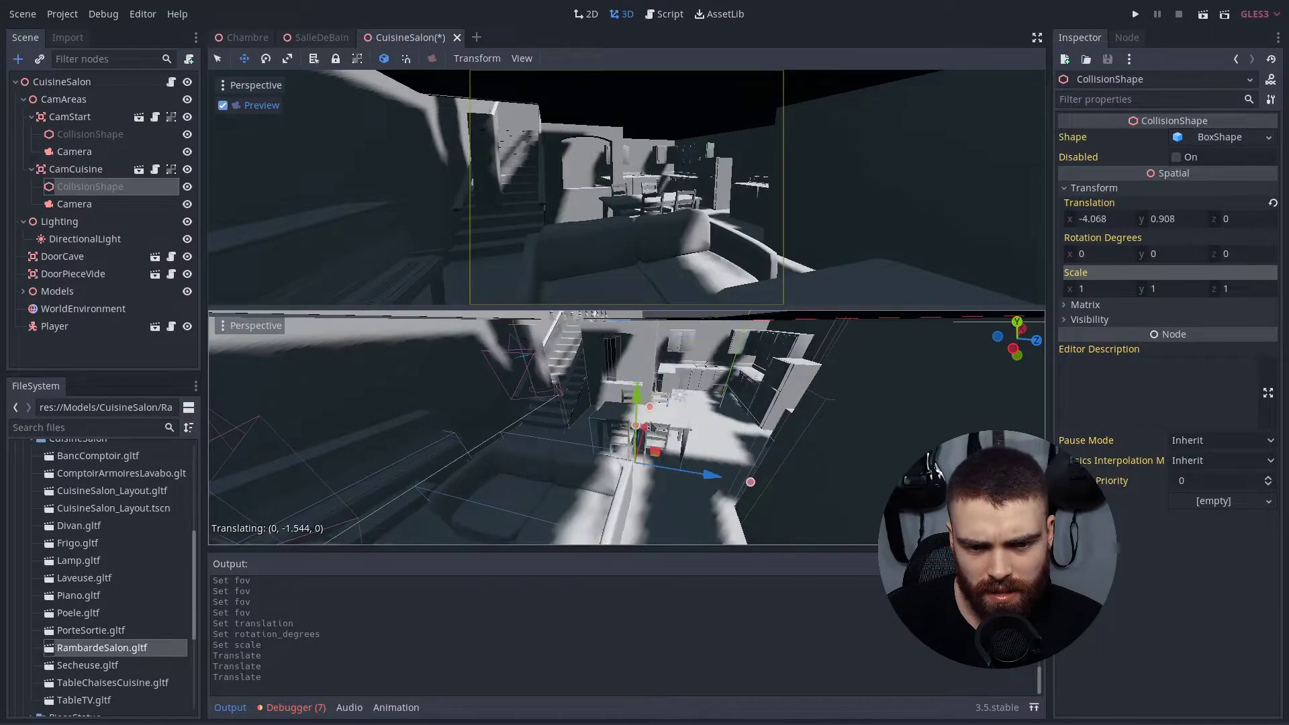
key("r")
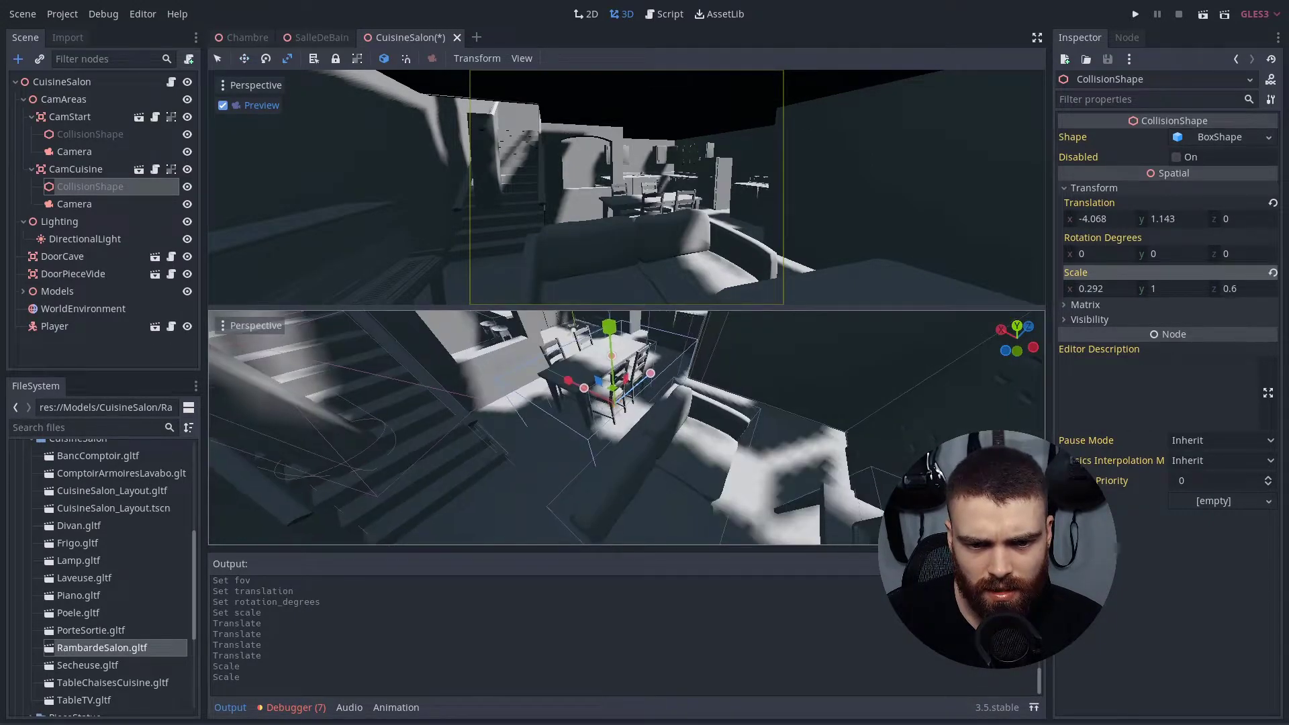
key("F6")
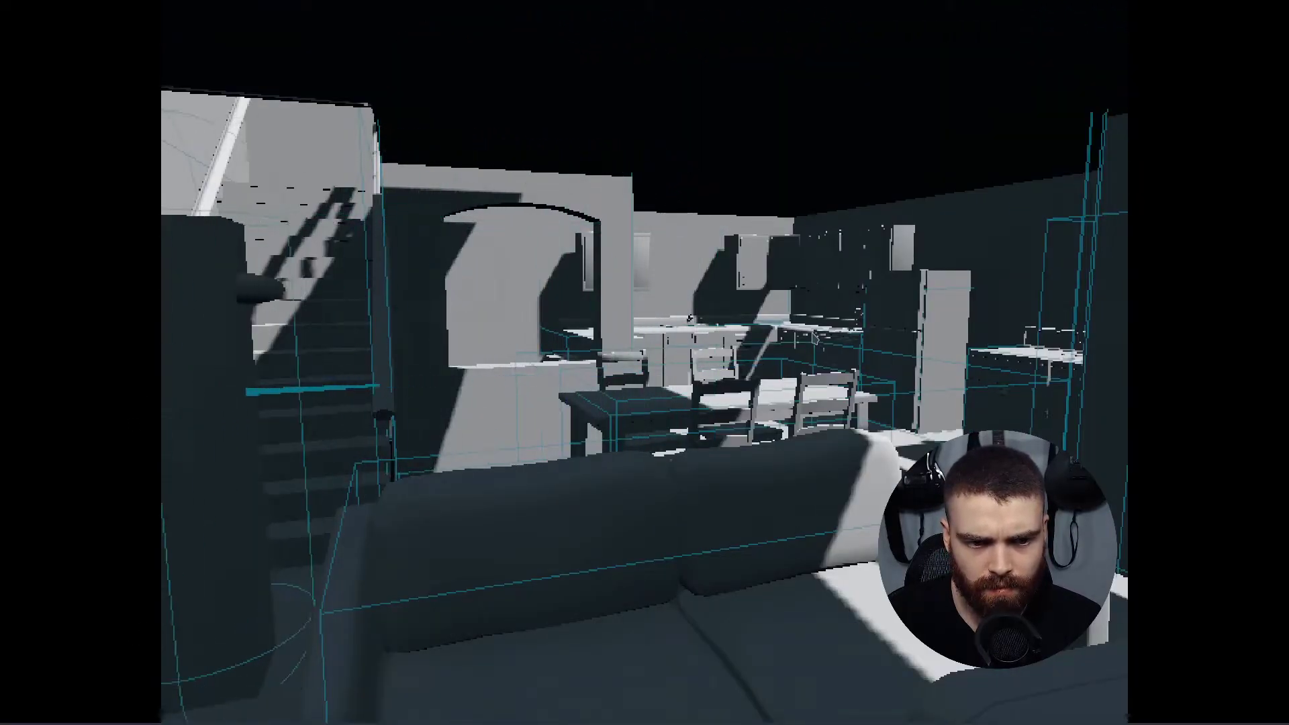
key("F8")
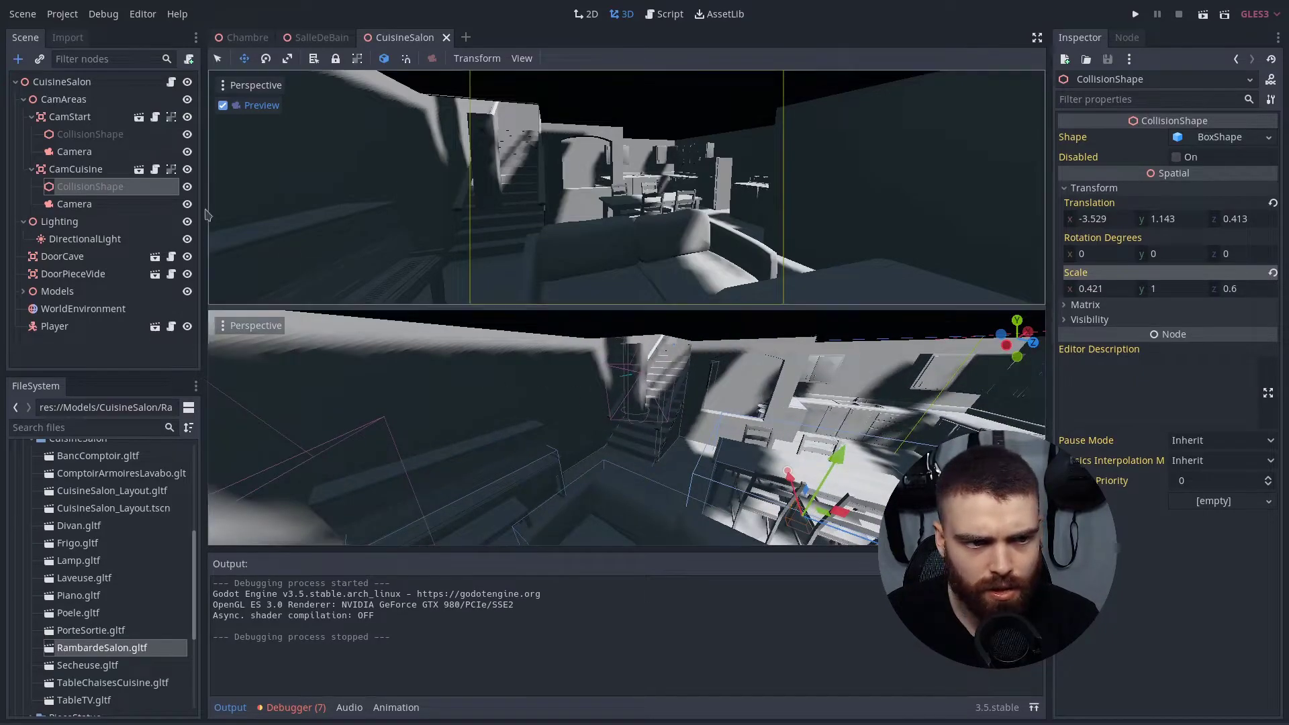
Step: Playtest from CamStart's trigger, rotate the CamCuisine03 camera, check CamCave's box, and save
left_click(91, 136)
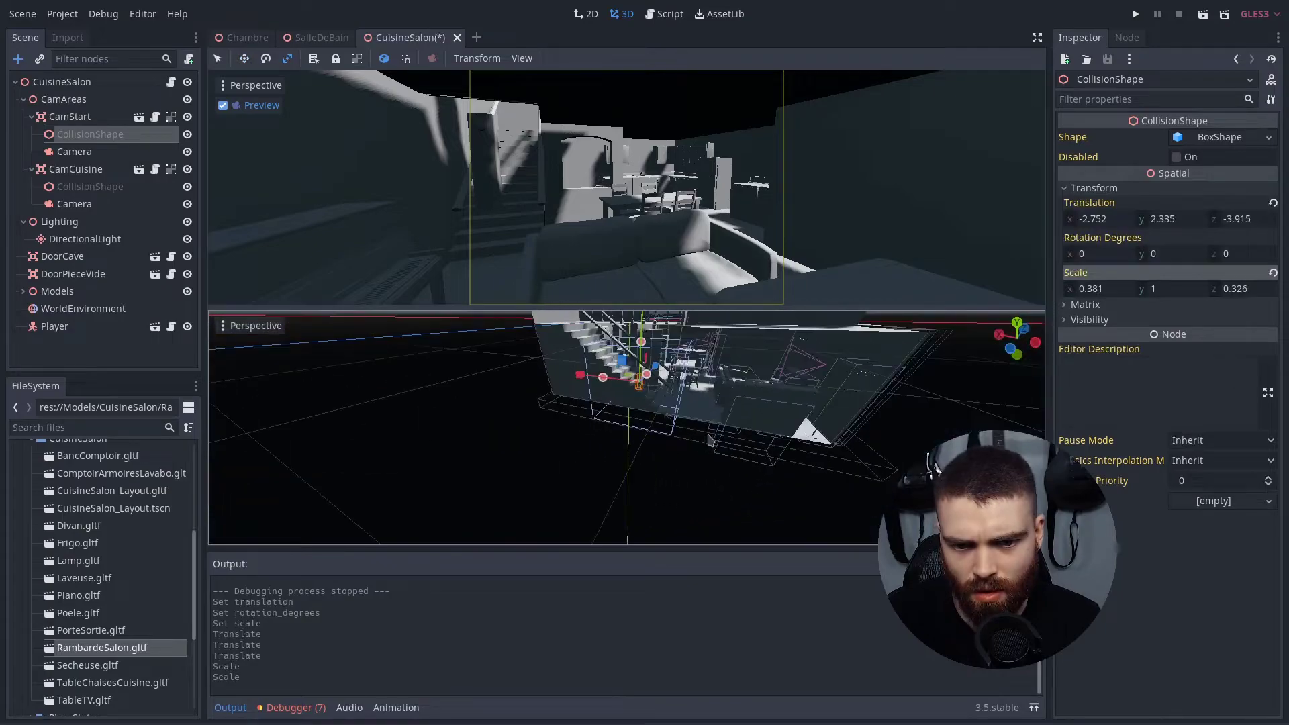
key("F5")
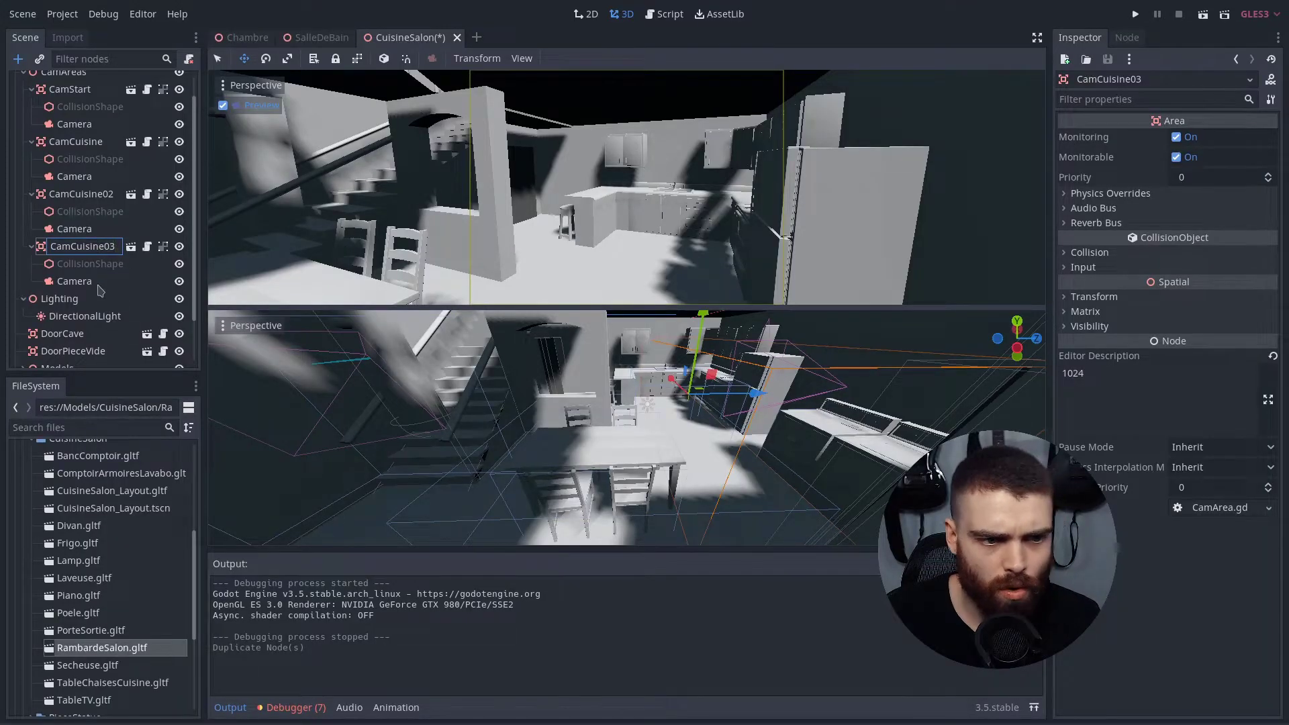
left_click(101, 283)
middle_click_drag(539, 481, 531, 437)
key("e")
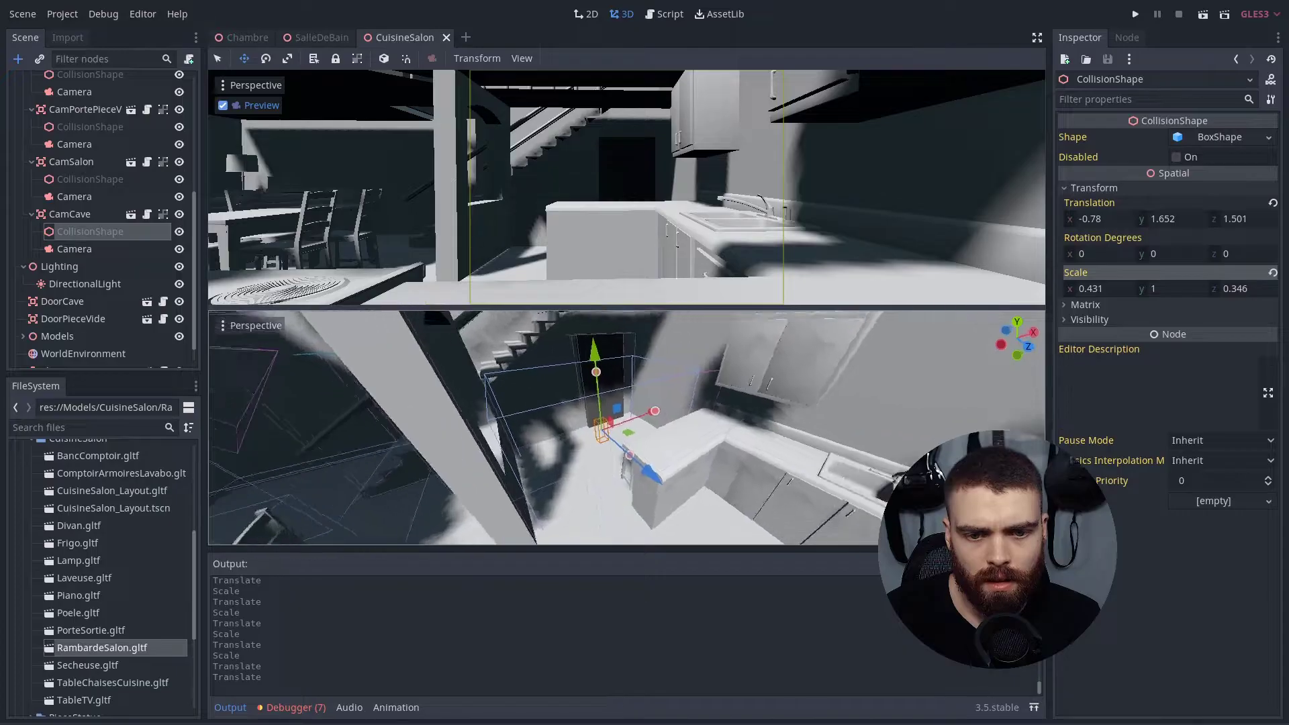
middle_click_drag(672, 456, 700, 451)
key("ctrl+s")
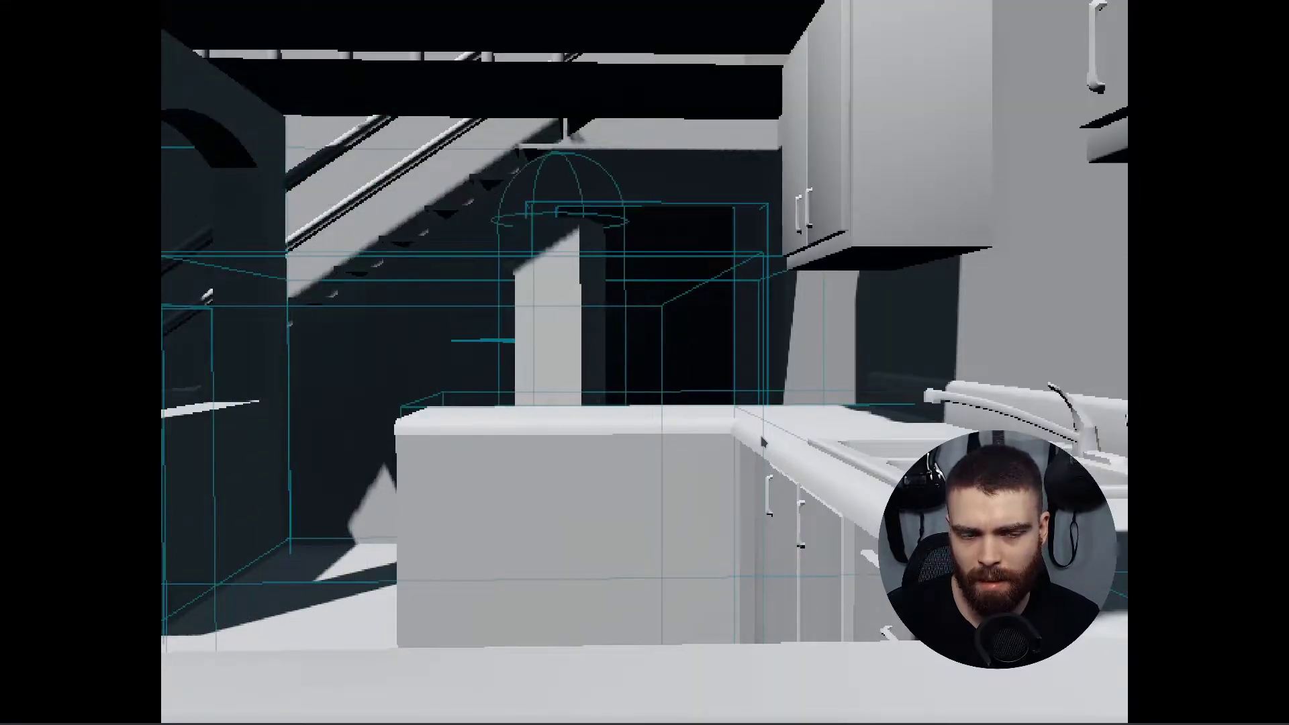
key("F8")
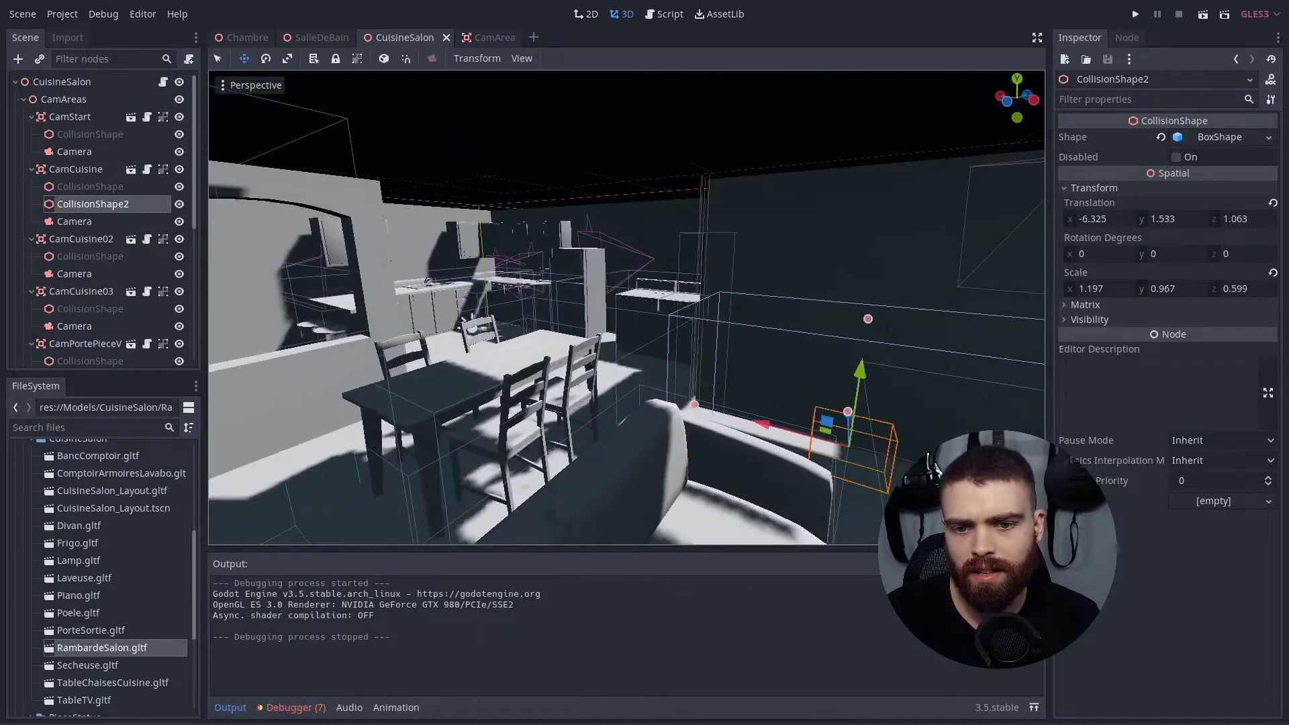
middle_click_drag(604, 363, 679, 364)
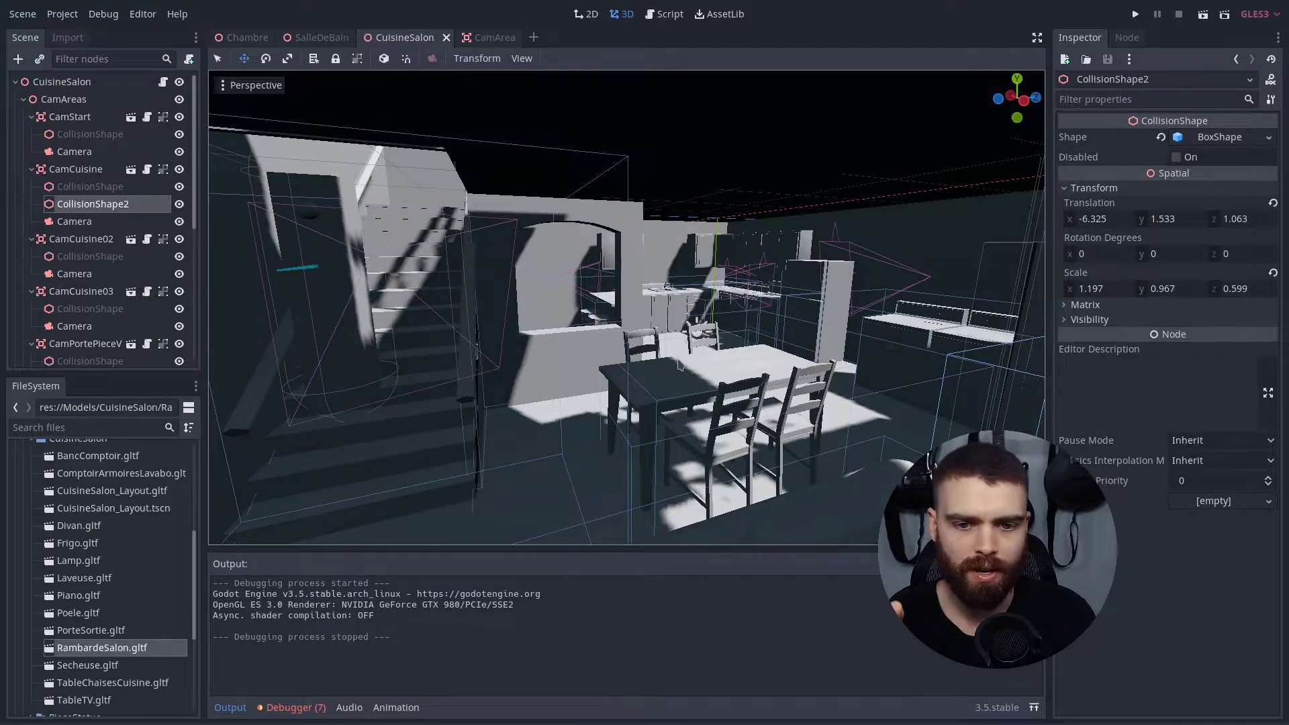
middle_click_drag(907, 439, 570, 286)
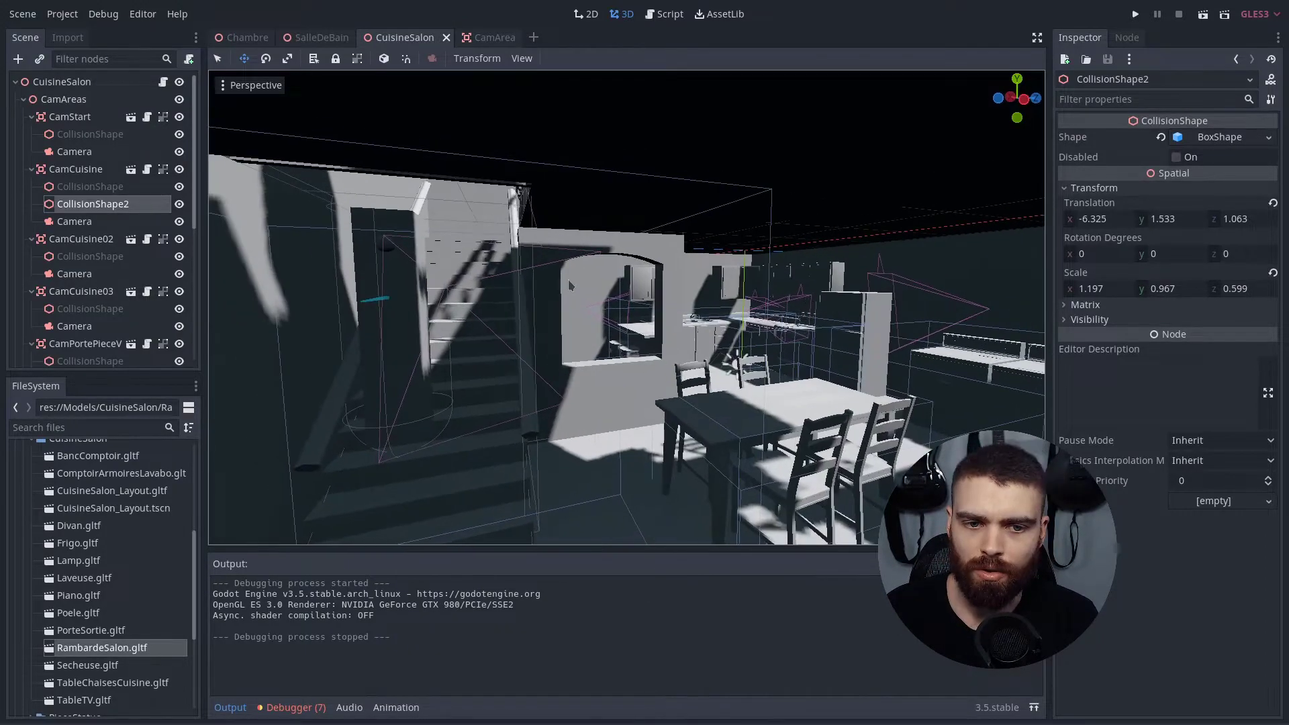
middle_click_drag(478, 321, 674, 313)
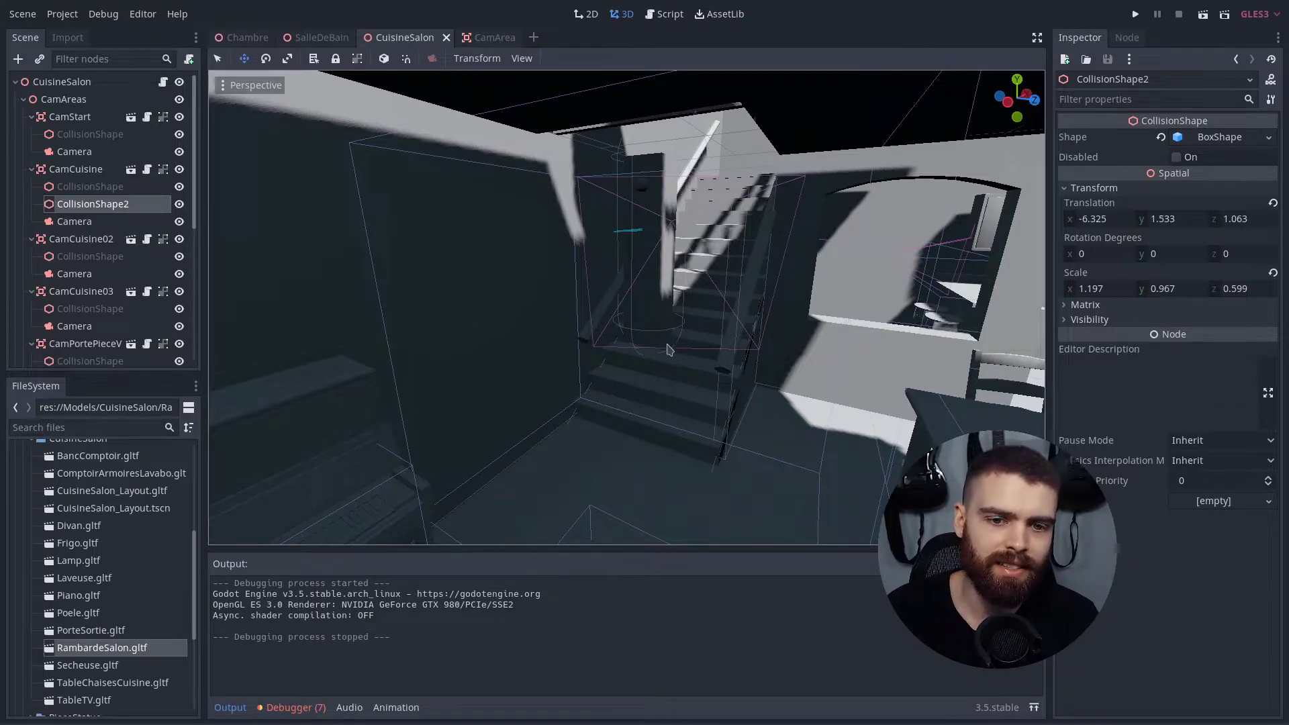
middle_click_drag(668, 349, 671, 347)
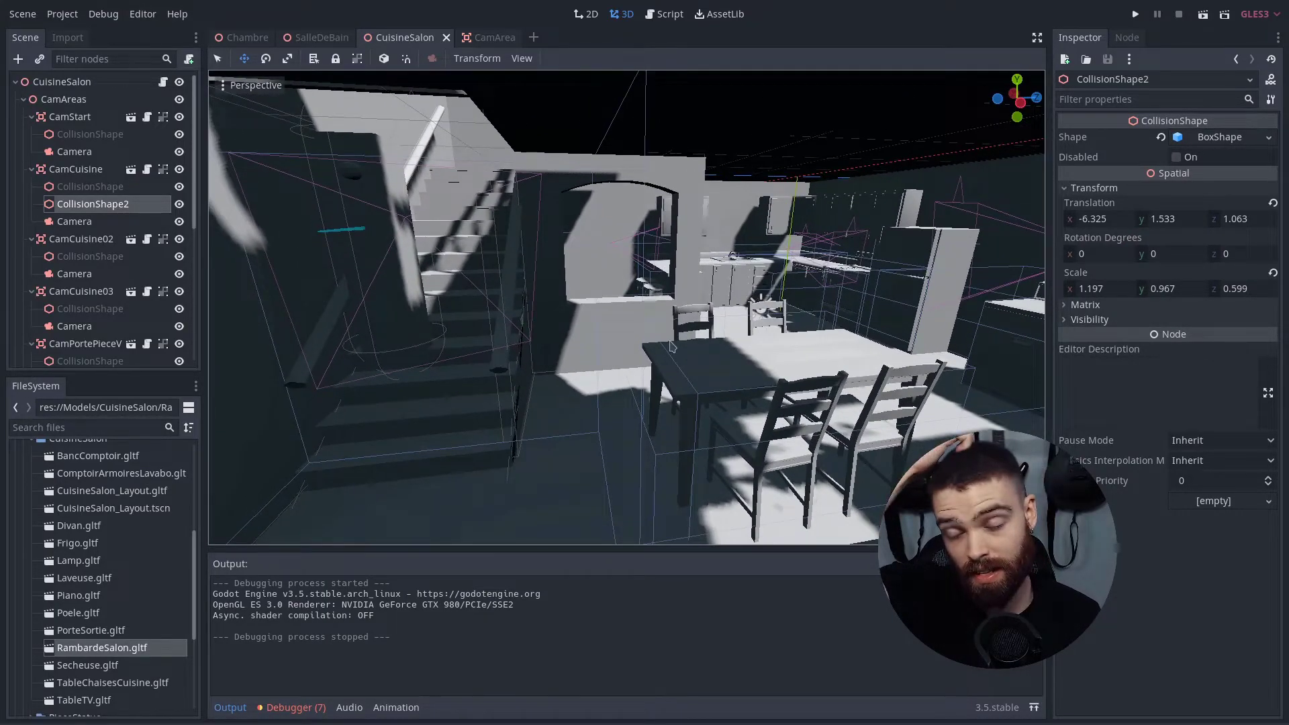
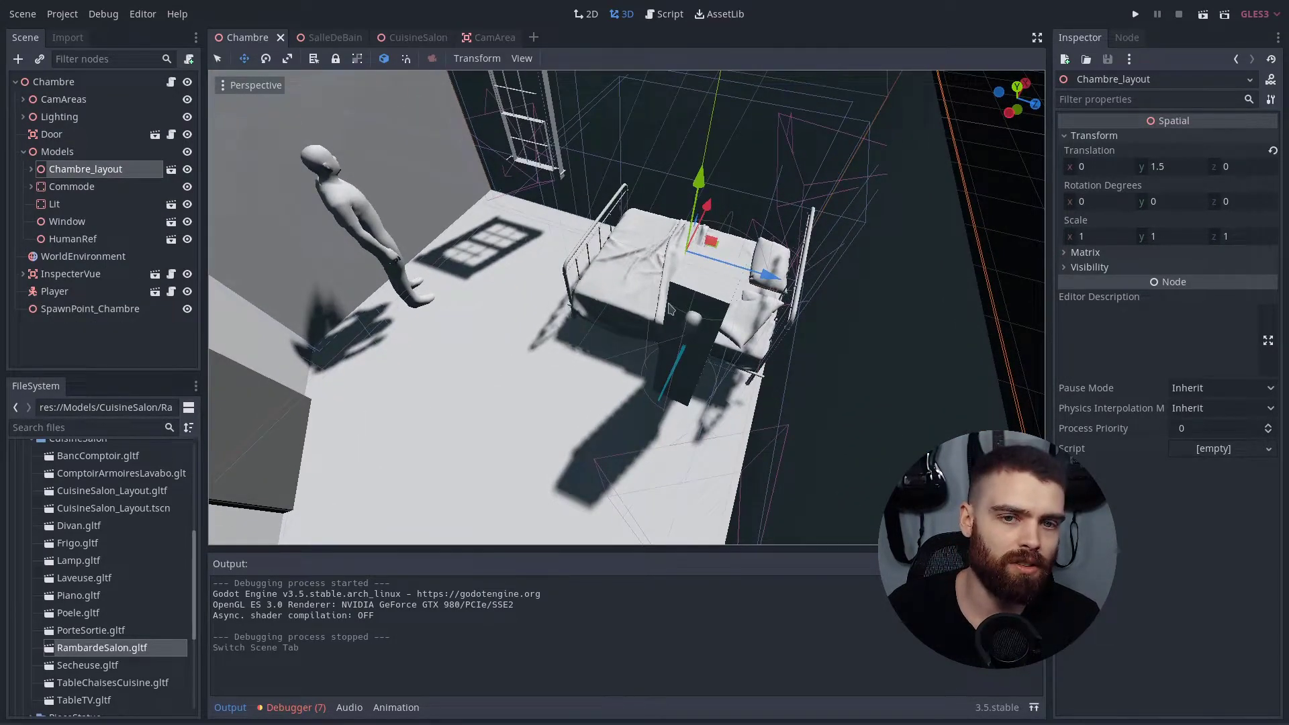
Step: Orbit and zoom the bedroom viewport to centre the door and figure
middle_click_drag(698, 329, 399, 264)
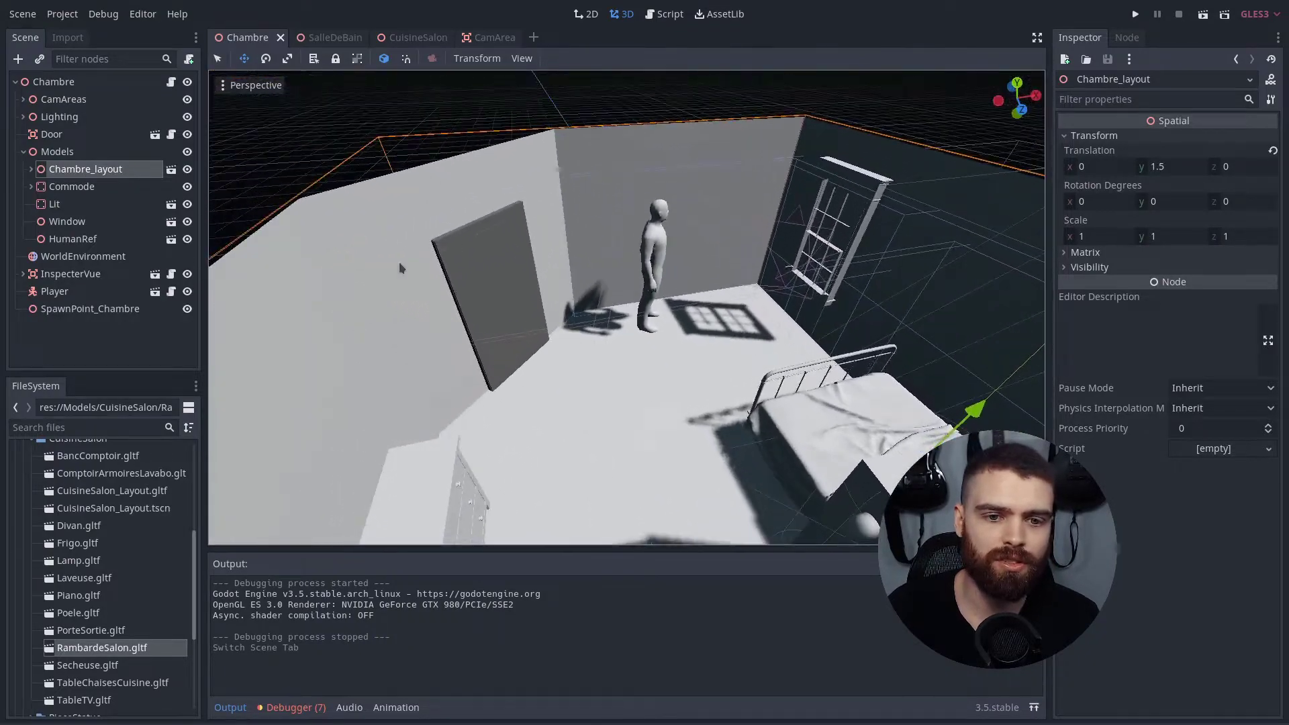
middle_click_drag(657, 338, 342, 329, "shift")
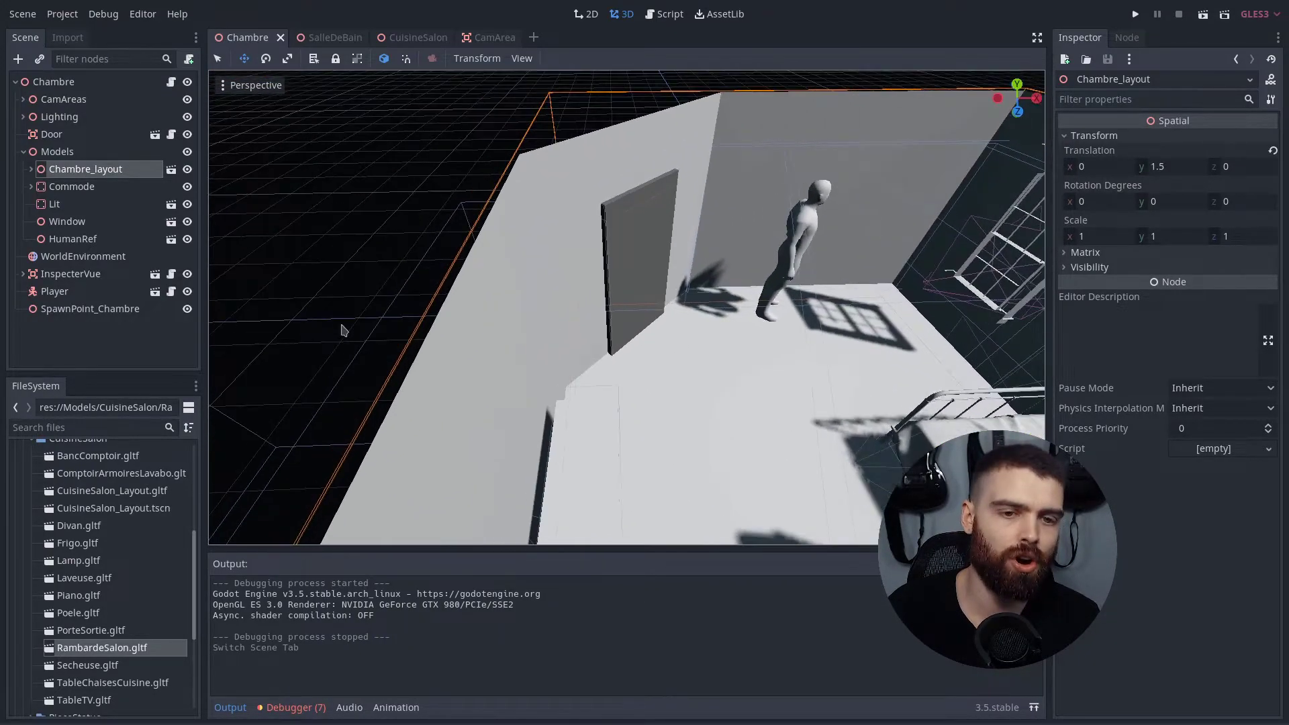
scroll(879, 296, "down", 5)
middle_click_drag(879, 296, 772, 282)
scroll(748, 277, "up", 5)
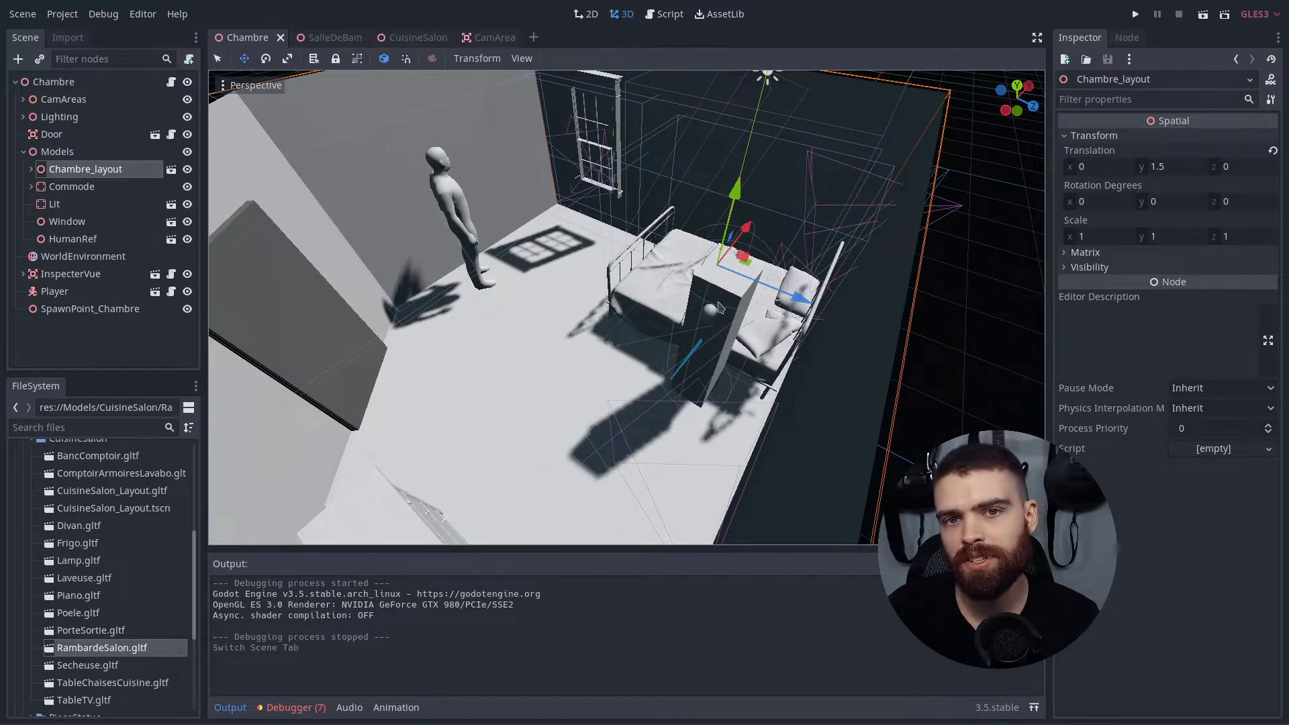
middle_click_drag(719, 306, 1039, 150)
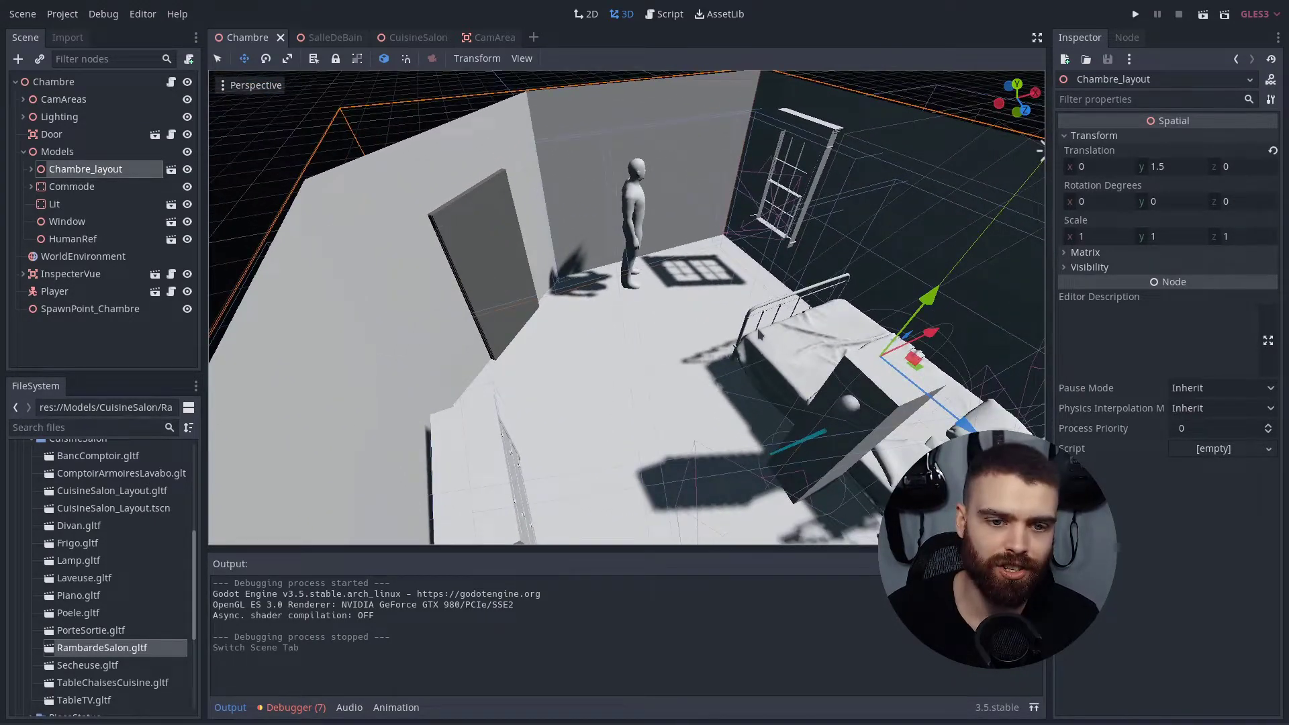
scroll(759, 332, "down", 3)
middle_click_drag(758, 332, 621, 309)
scroll(620, 309, "up", 4)
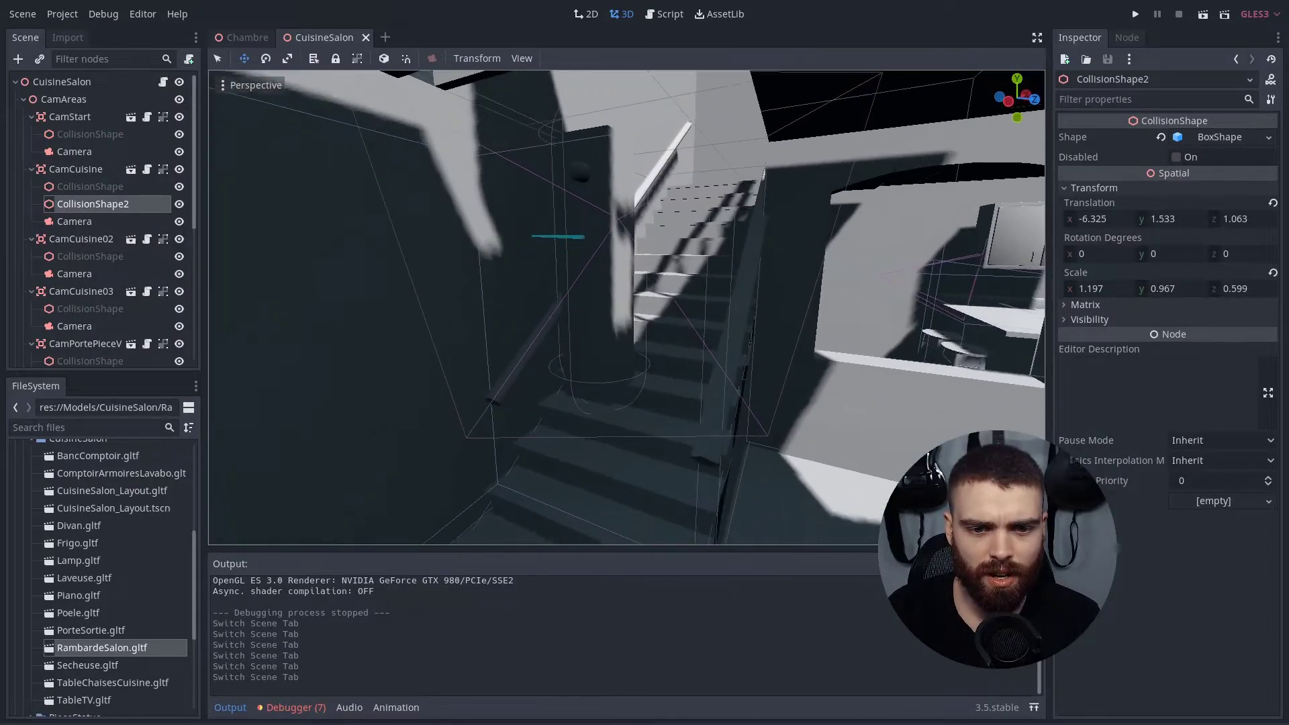
Step: Turn the view toward the staircase and drag ChangeLevel_Area.tscn toward the CuisineSalon root
middle_click_drag(678, 296, 692, 280)
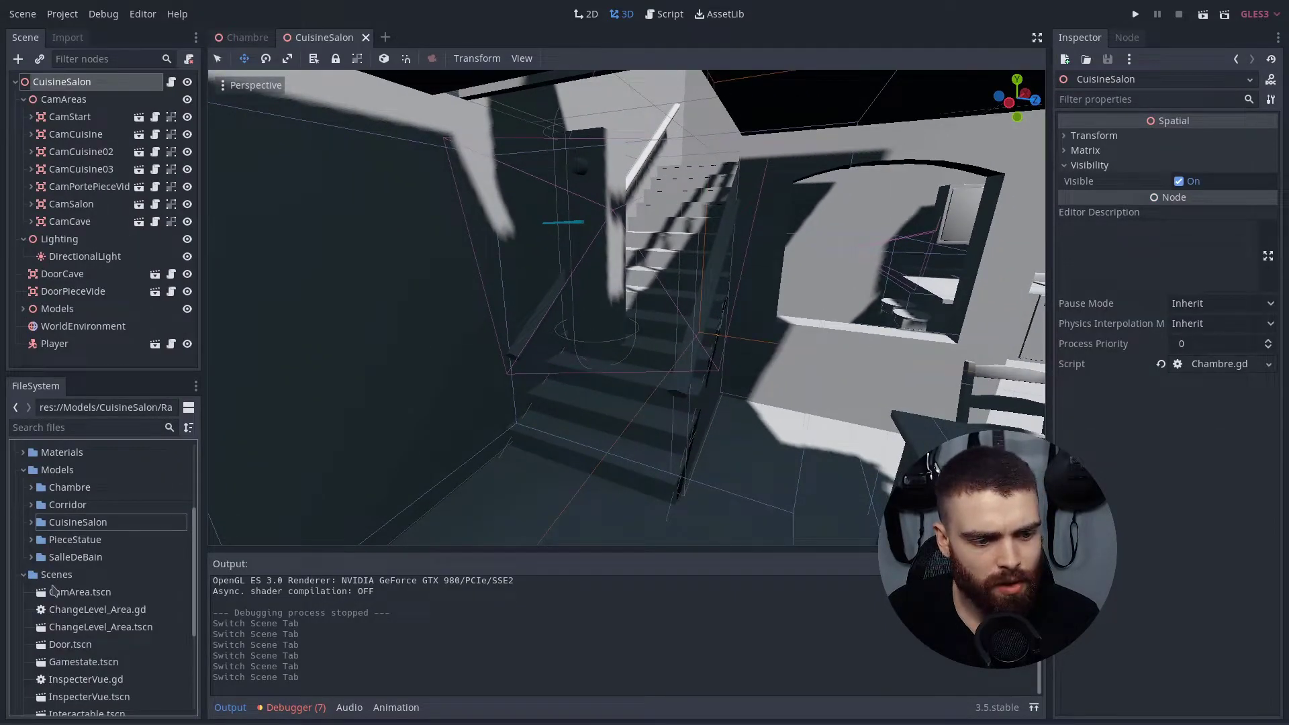
scroll(54, 590, "down", 2)
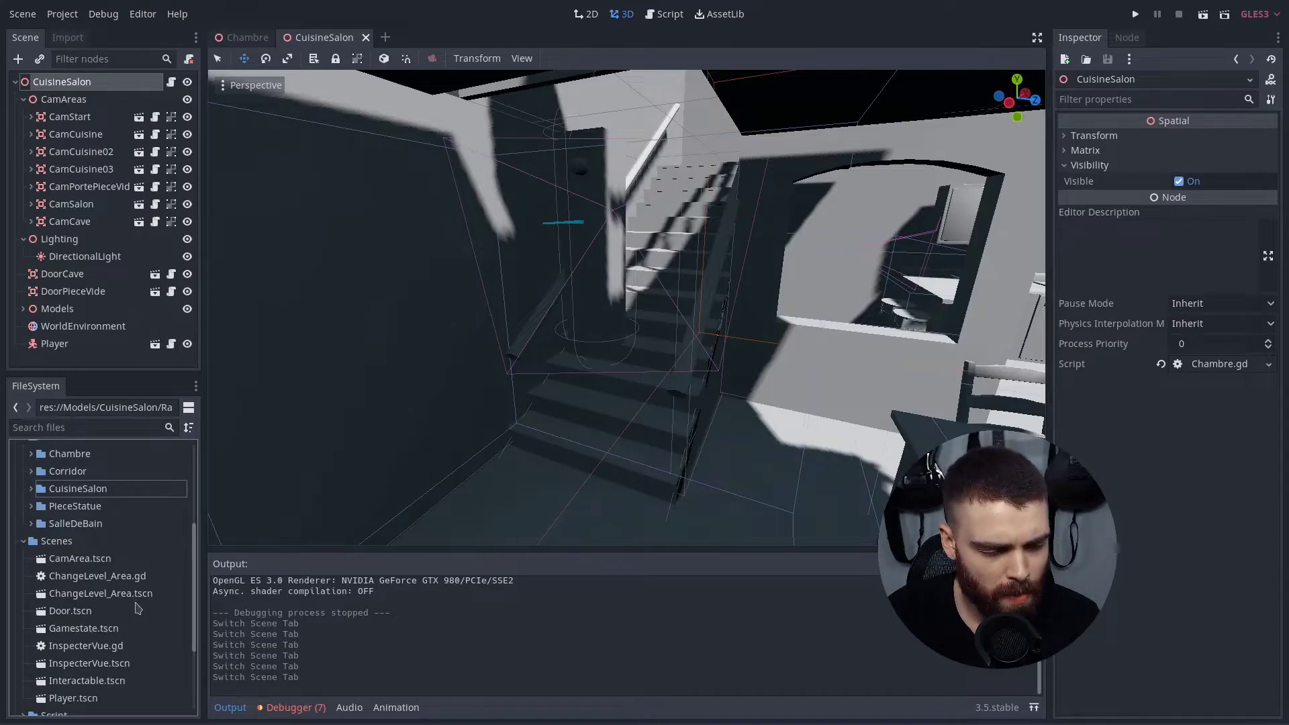
left_click_drag(101, 593, 88, 86)
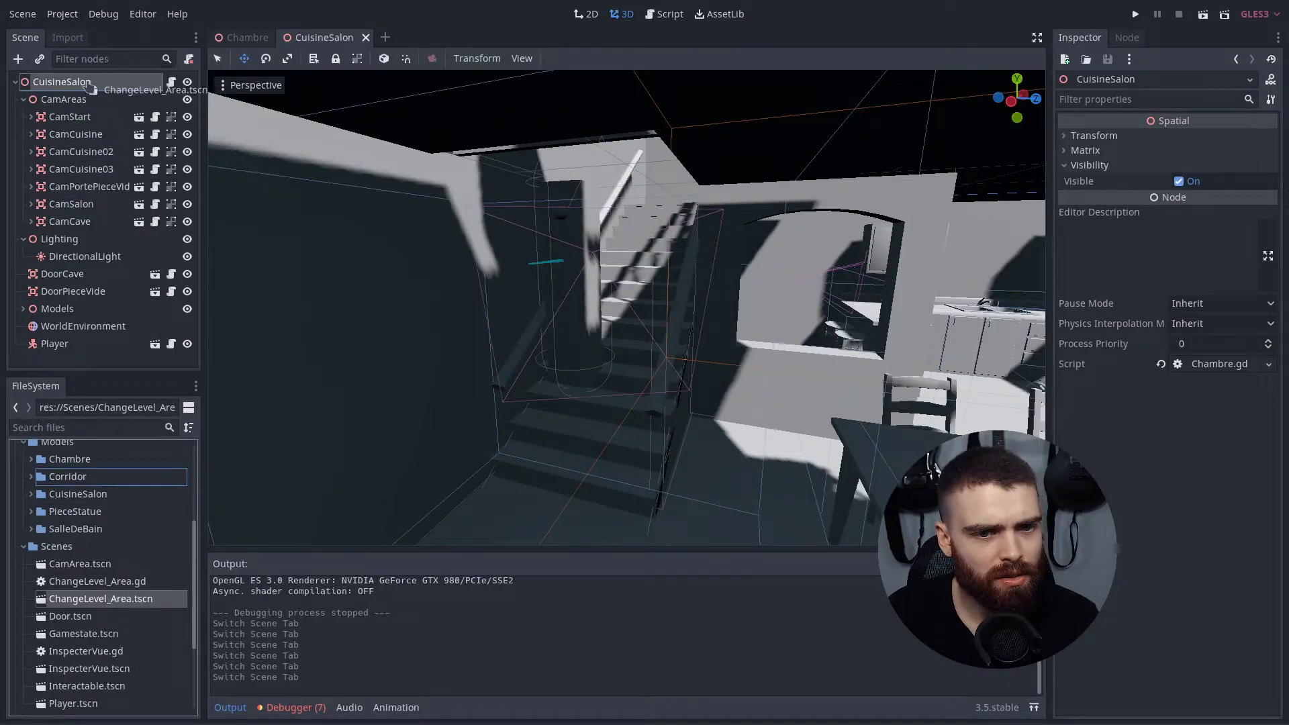
Step: Drop a ChangeLevel_Area instance into CuisineSalon and rename it Escalier
left_click_drag(62, 368, 63, 302)
double_click(53, 298)
type("Esca")
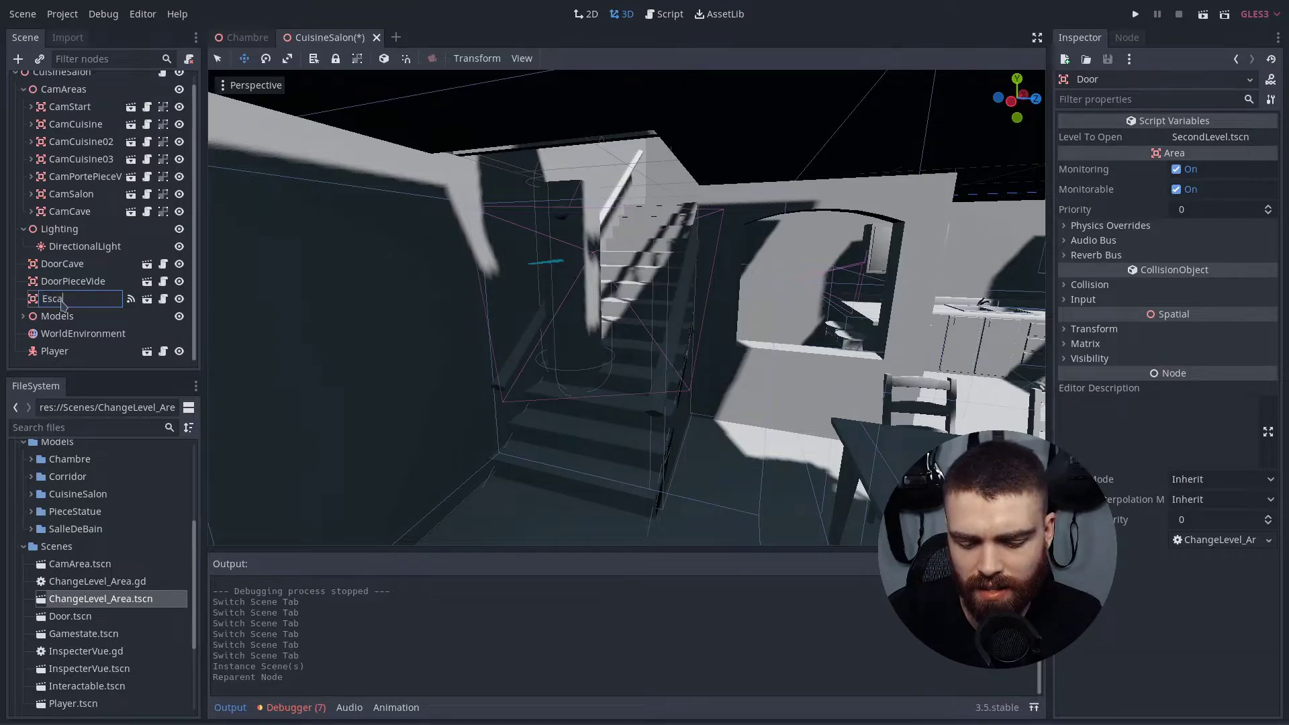
type("lier")
key("Return")
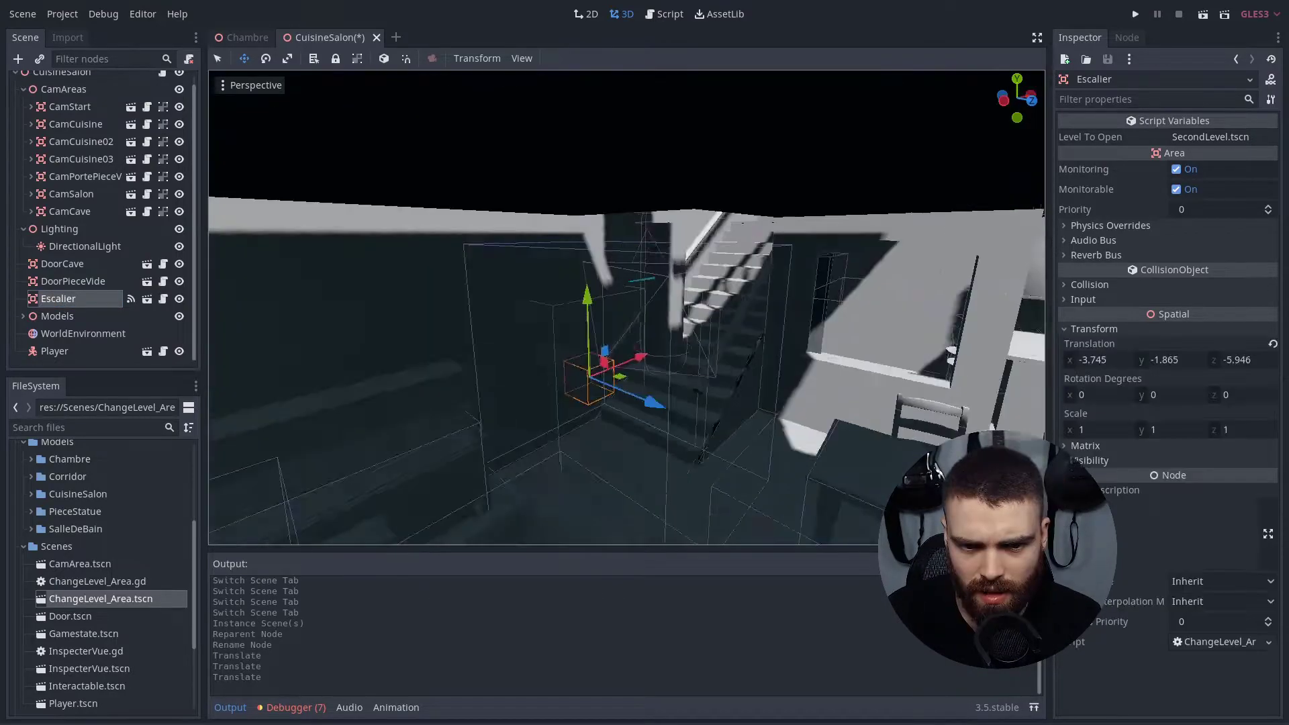
Step: Move Escalier onto the staircase and rotate it -90° on Y
key("e")
mouse_move(643, 344)
left_mouse_down()
mouse_move(681, 356)
mouse_move(645, 397)
left_mouse_up()
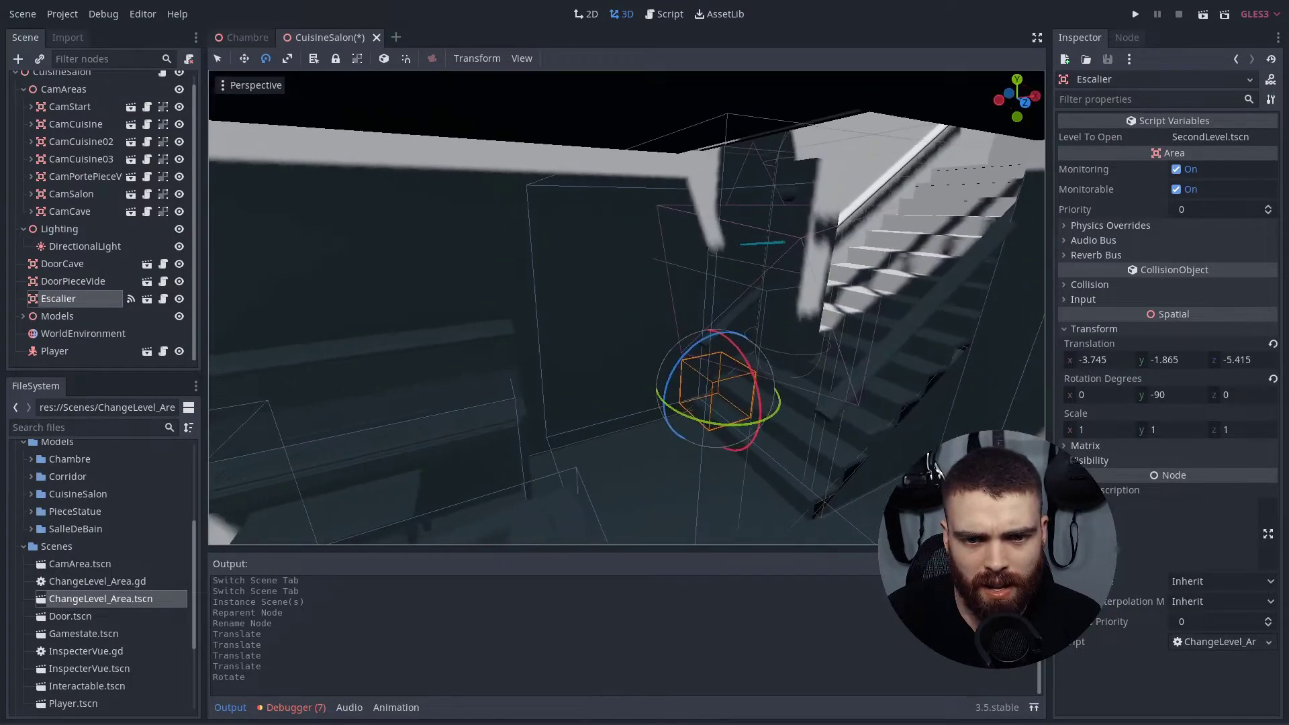
middle_click_drag(644, 396, 772, 335)
key("w")
mouse_move(772, 362)
left_mouse_down()
mouse_move(834, 316)
mouse_move(839, 221)
left_mouse_up()
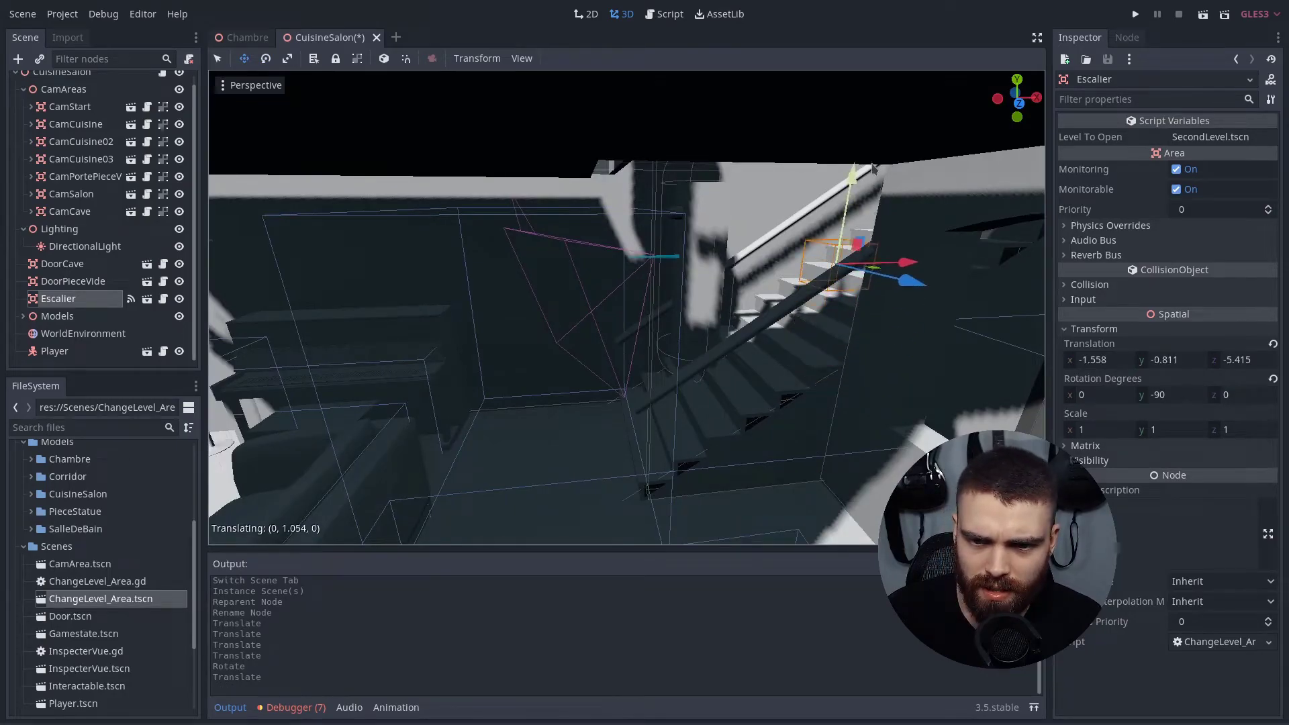
mouse_move(839, 222)
middle_mouse_down()
mouse_move(739, 269)
mouse_move(718, 415)
middle_mouse_up()
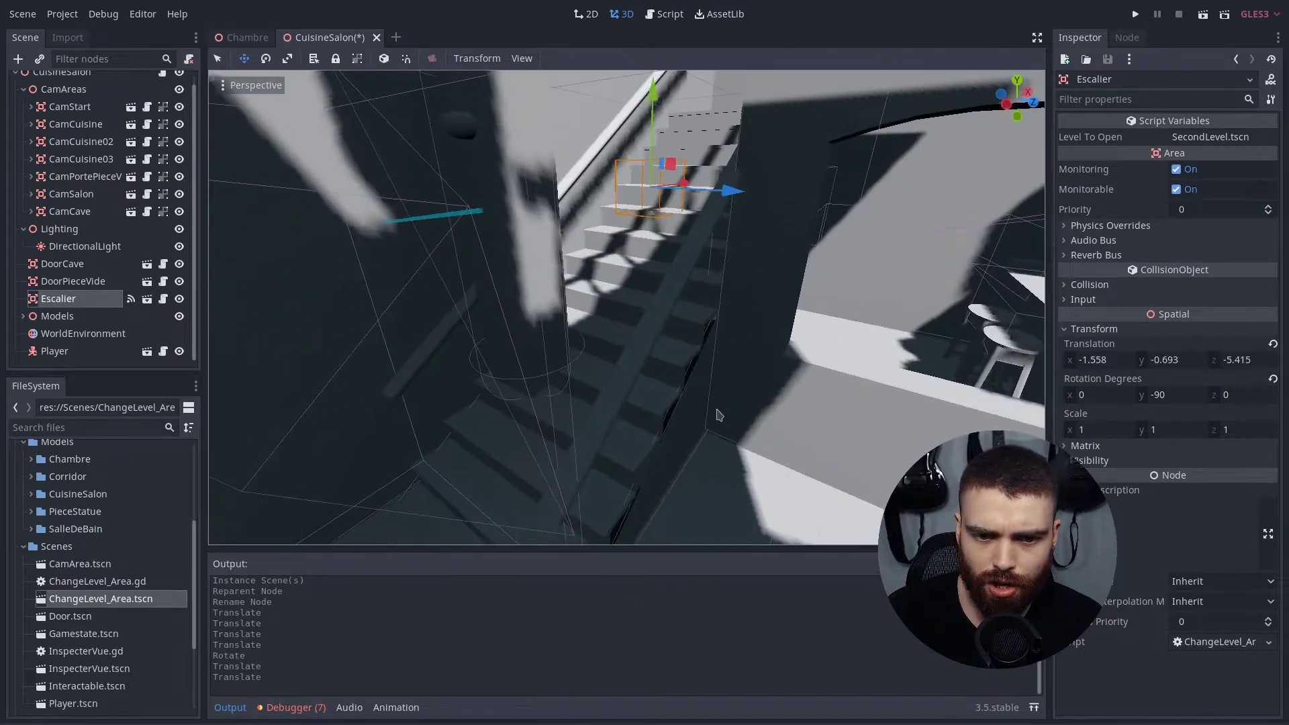
middle_click_drag(737, 225, 711, 302)
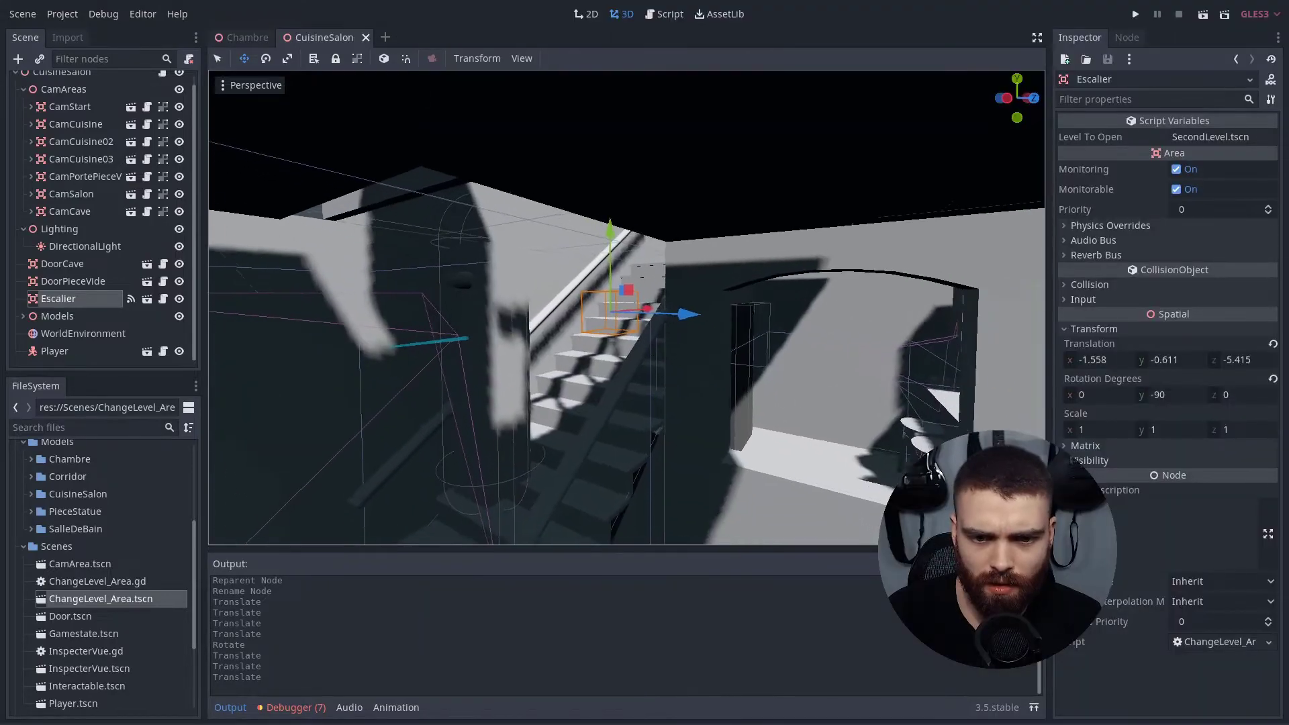
left_click_drag(643, 259, 644, 245)
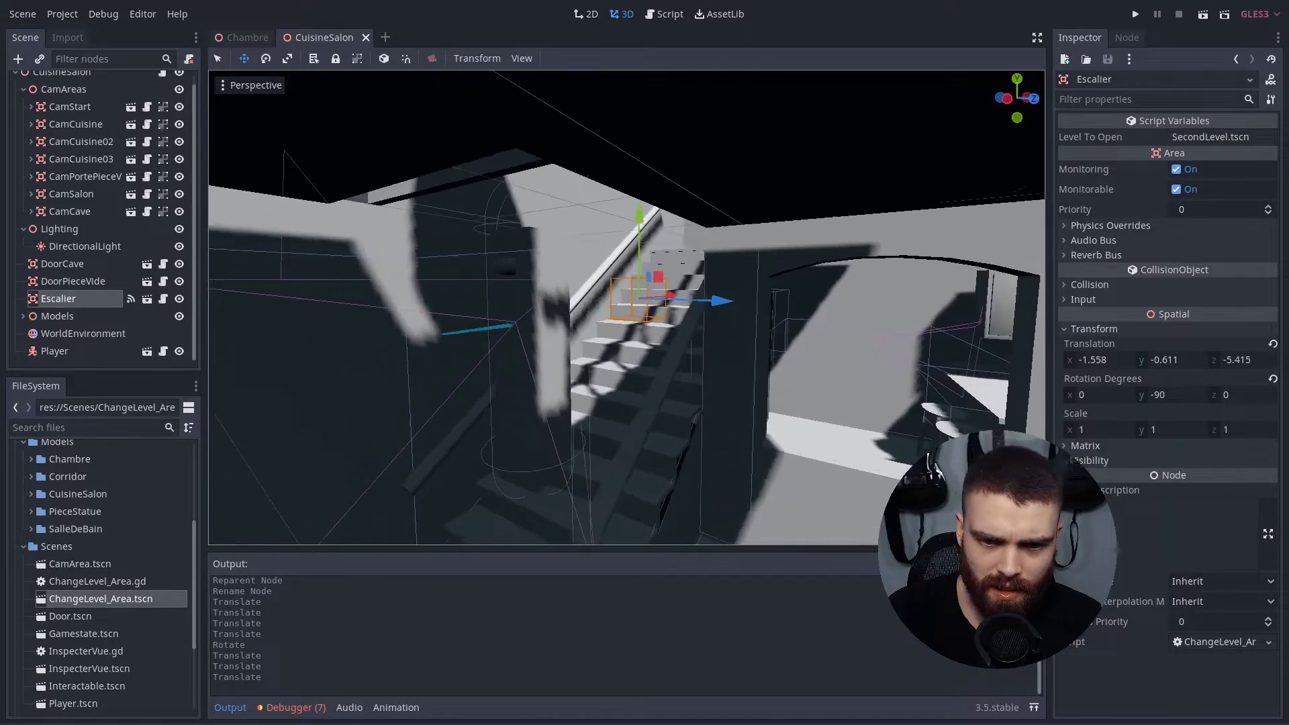
middle_click_drag(591, 296, 582, 298)
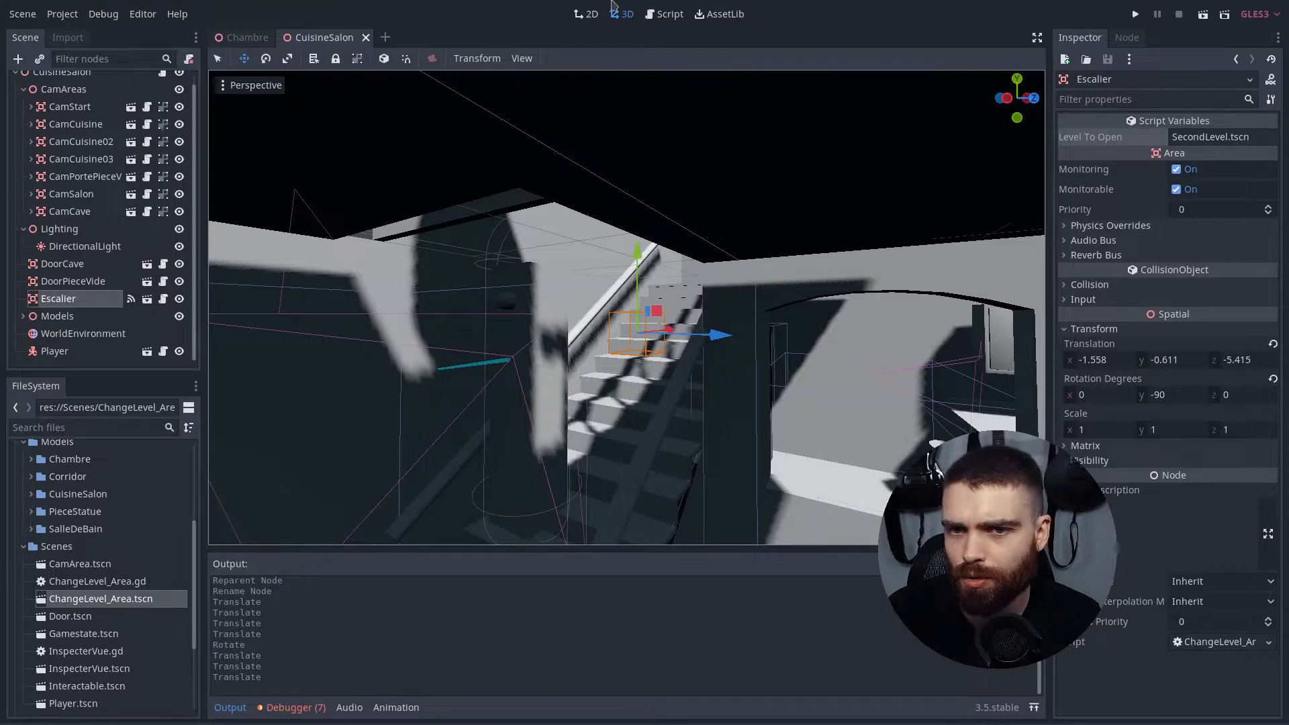
Step: Check the level_to_open line in ChangeLevel_Area.gd and save
left_click(686, 16)
left_click(558, 149)
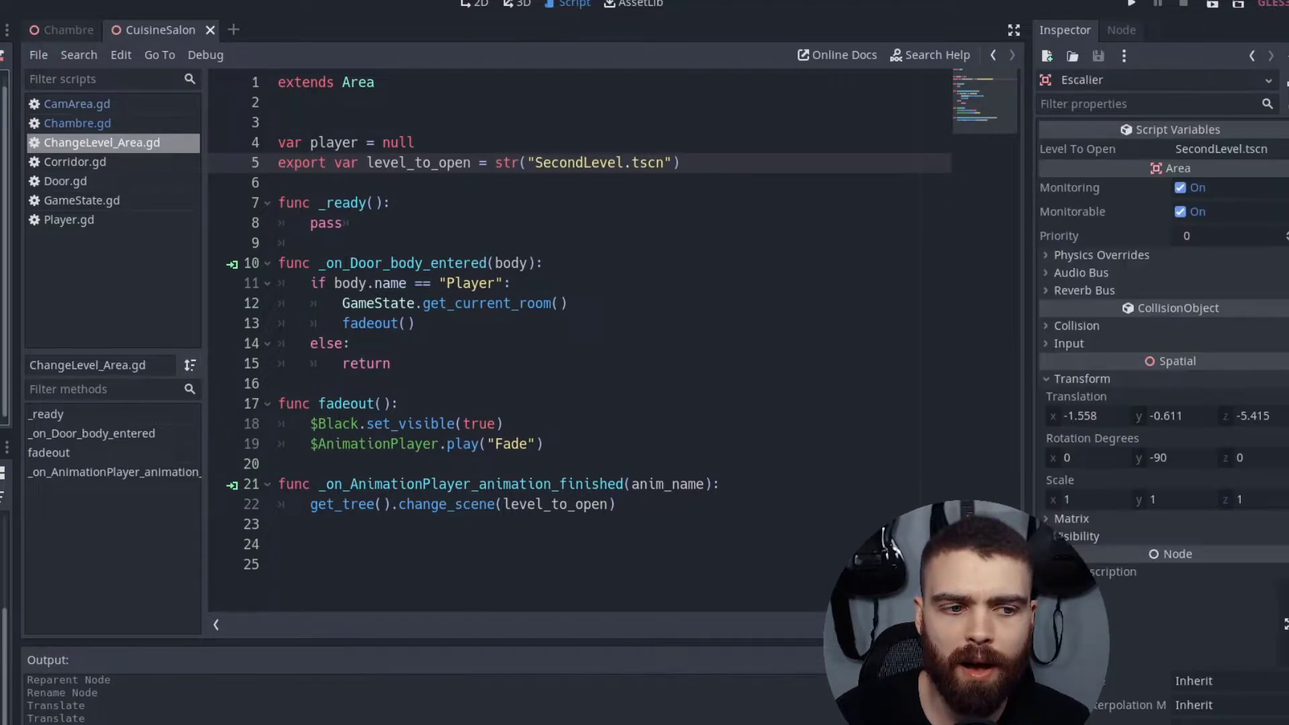
key("ctrl+s")
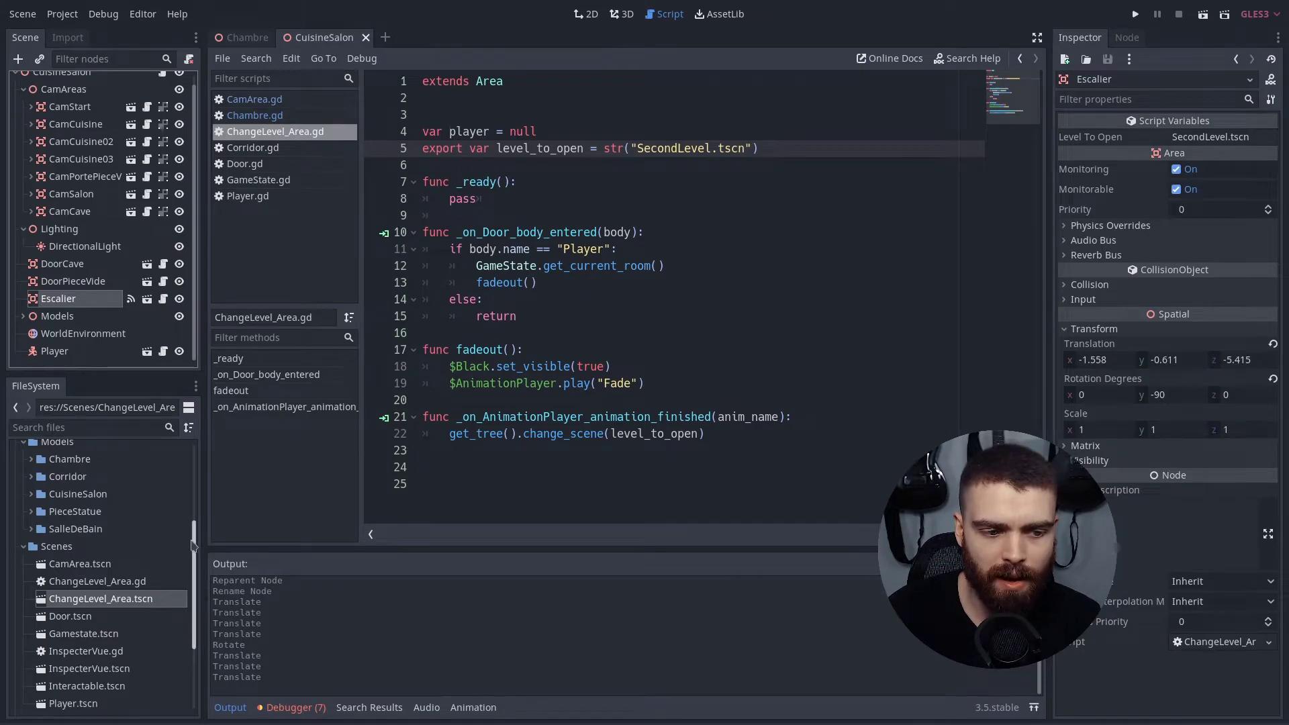
Step: Browse the Levels folders and open Corridor.tscn from the Corridor folder
scroll(107, 591, "up", 2)
scroll(117, 624, "up", 4)
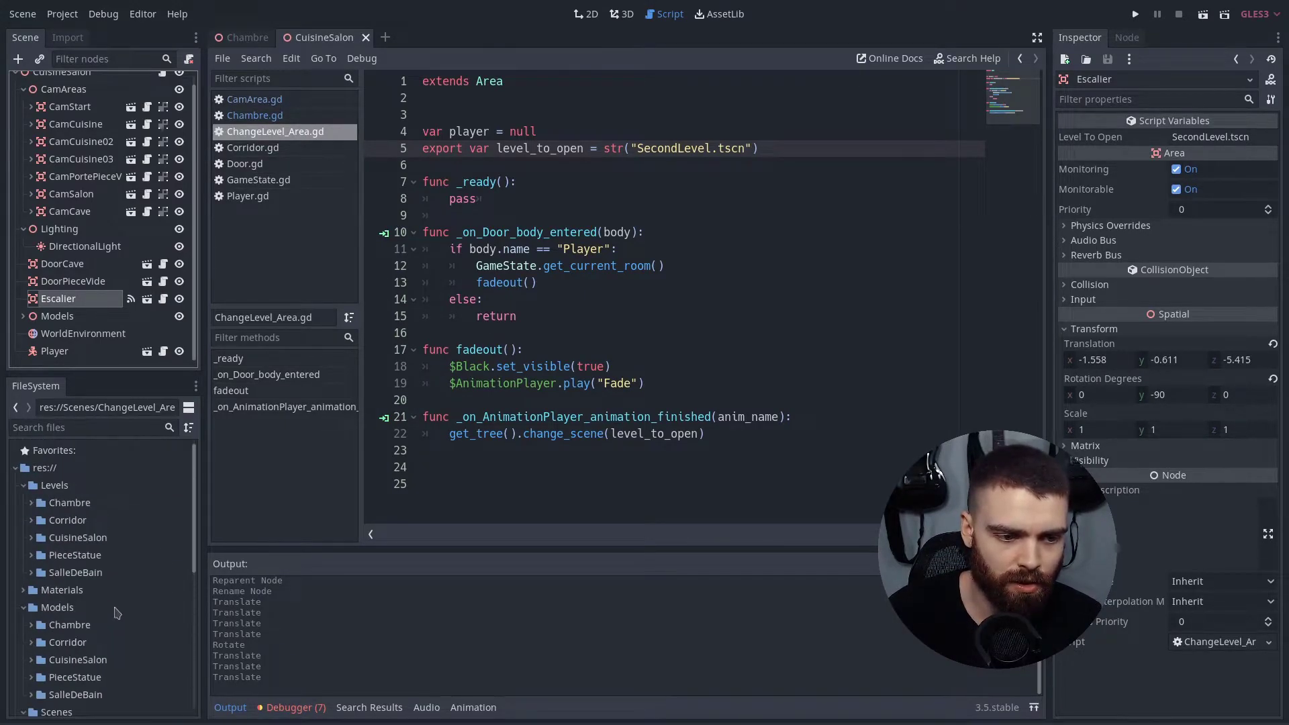
left_click(32, 509)
left_click(60, 522)
left_click(31, 503)
left_click(31, 520)
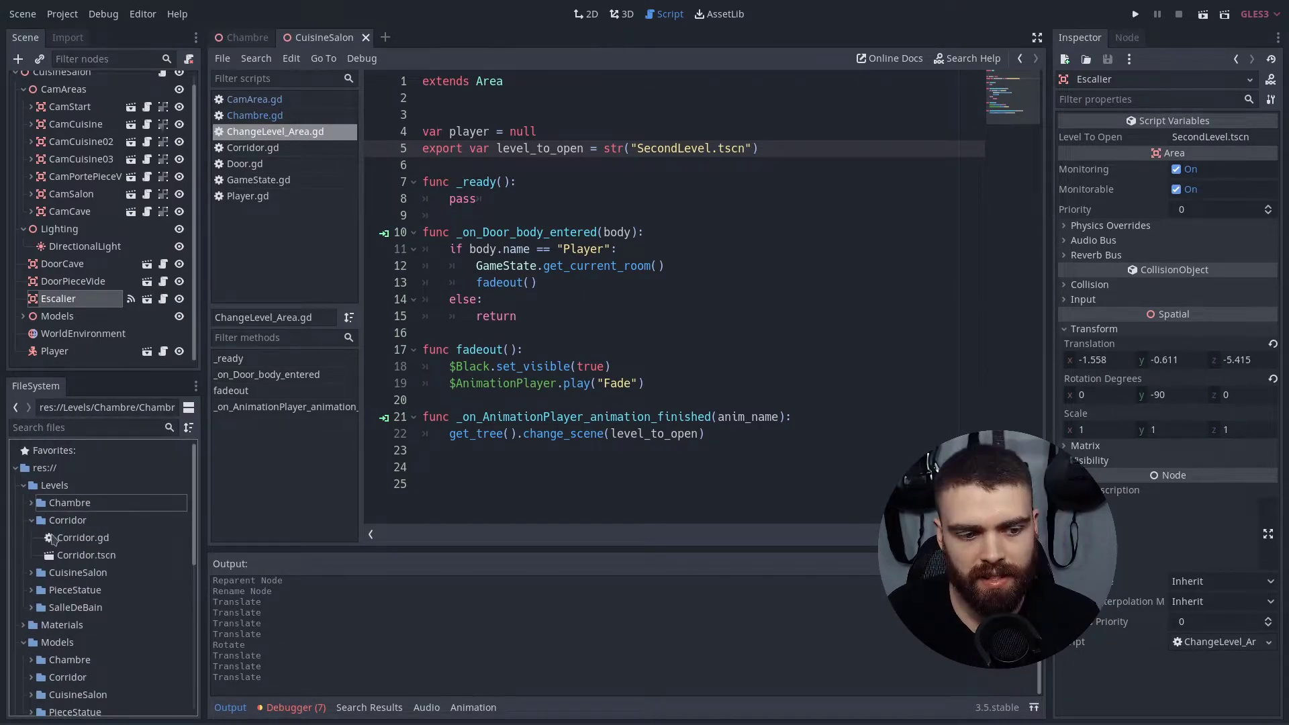
left_click(91, 557)
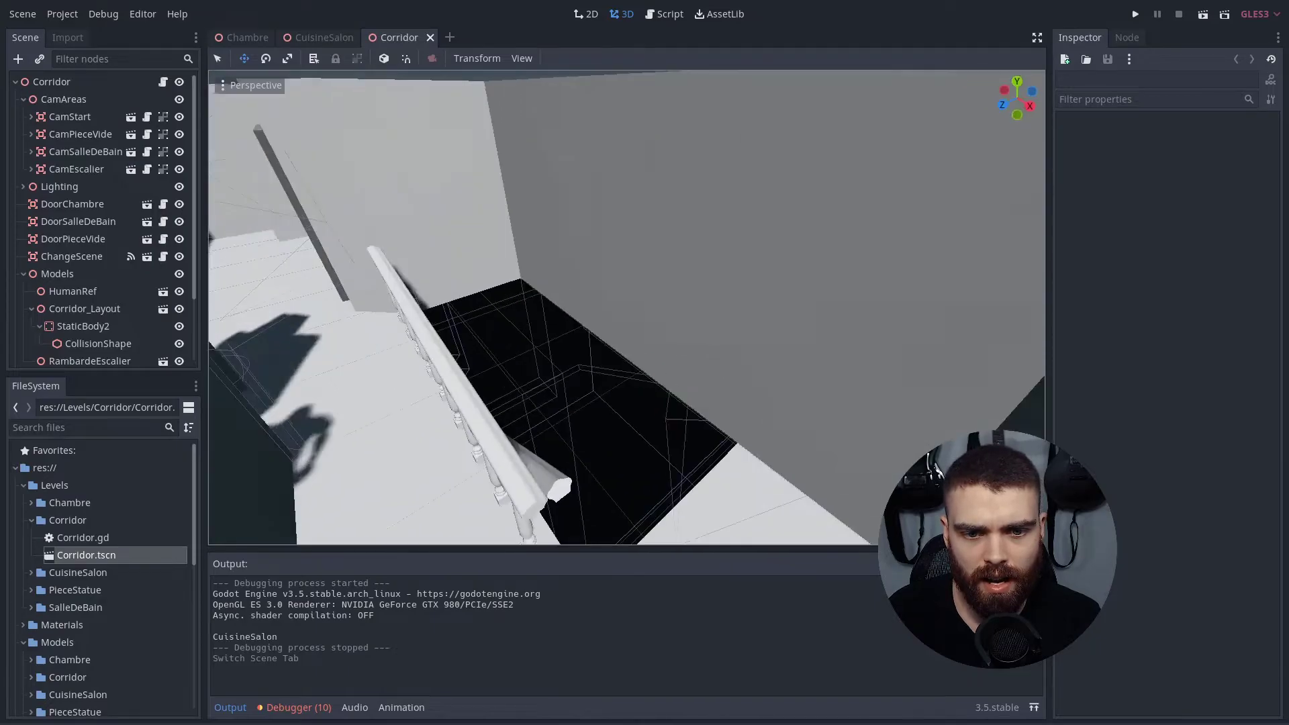
Step: Duplicate SpawnPoint_PieceStatue as a new stairwell spawn point, then view Corridor.gd
right_click_drag(674, 402, 674, 401)
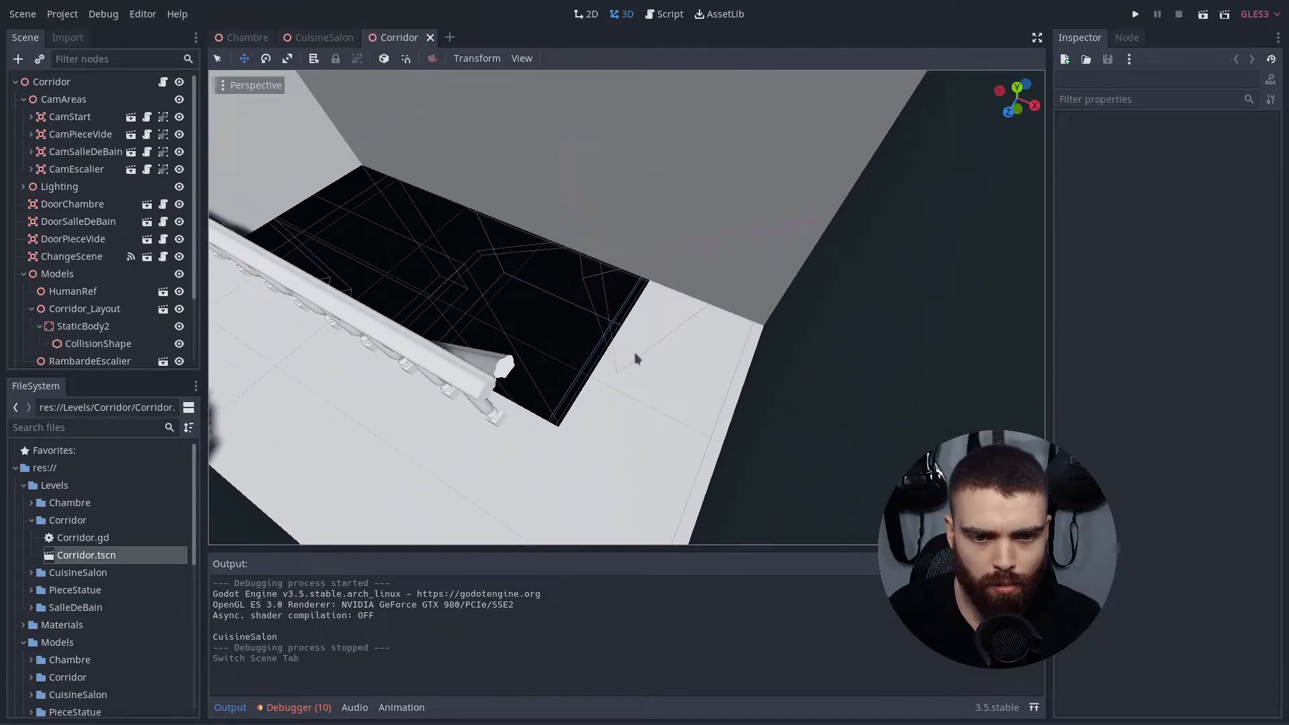
left_click(29, 278)
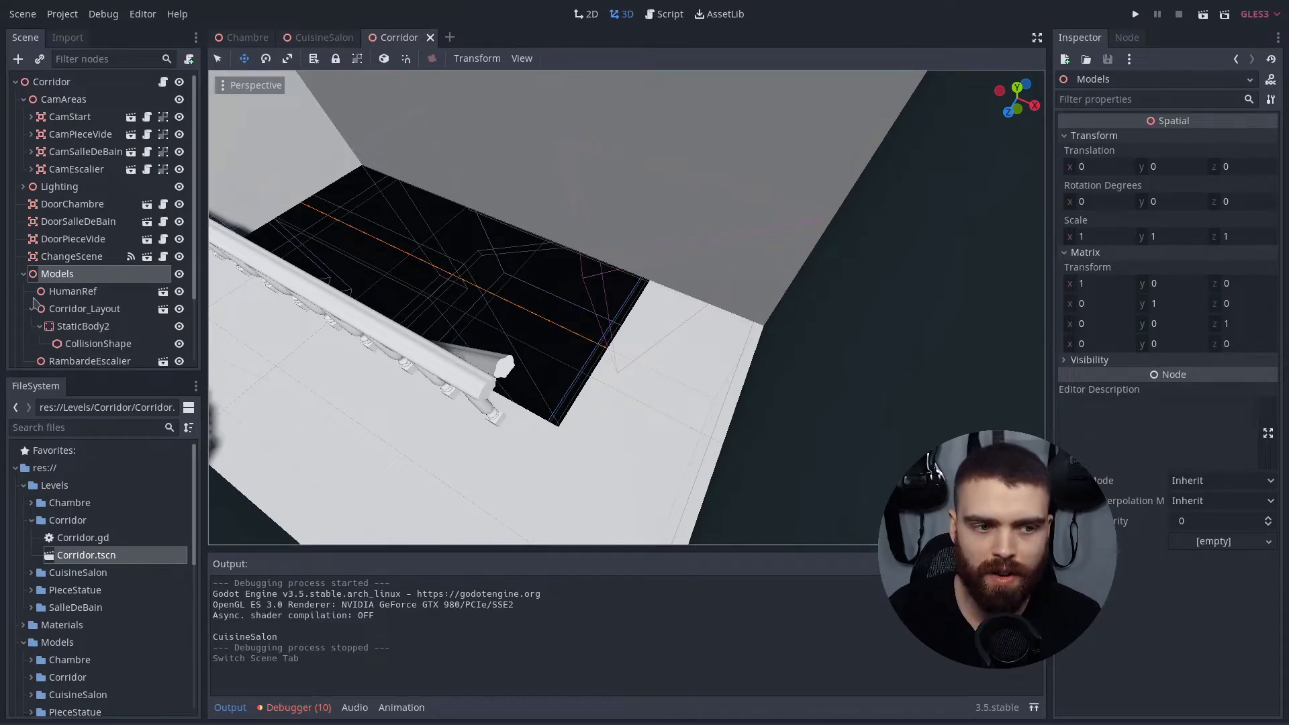
left_click(24, 274)
left_click(89, 345)
key("ctrl+d")
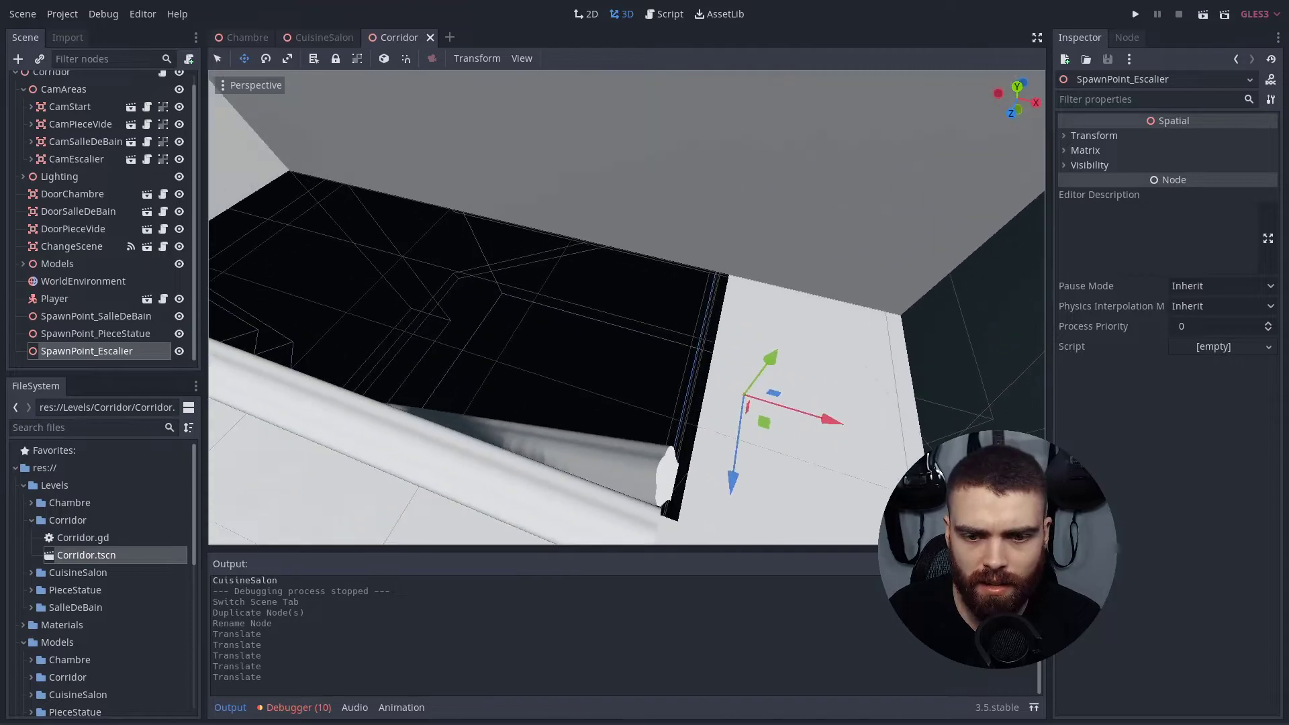
left_click(667, 16)
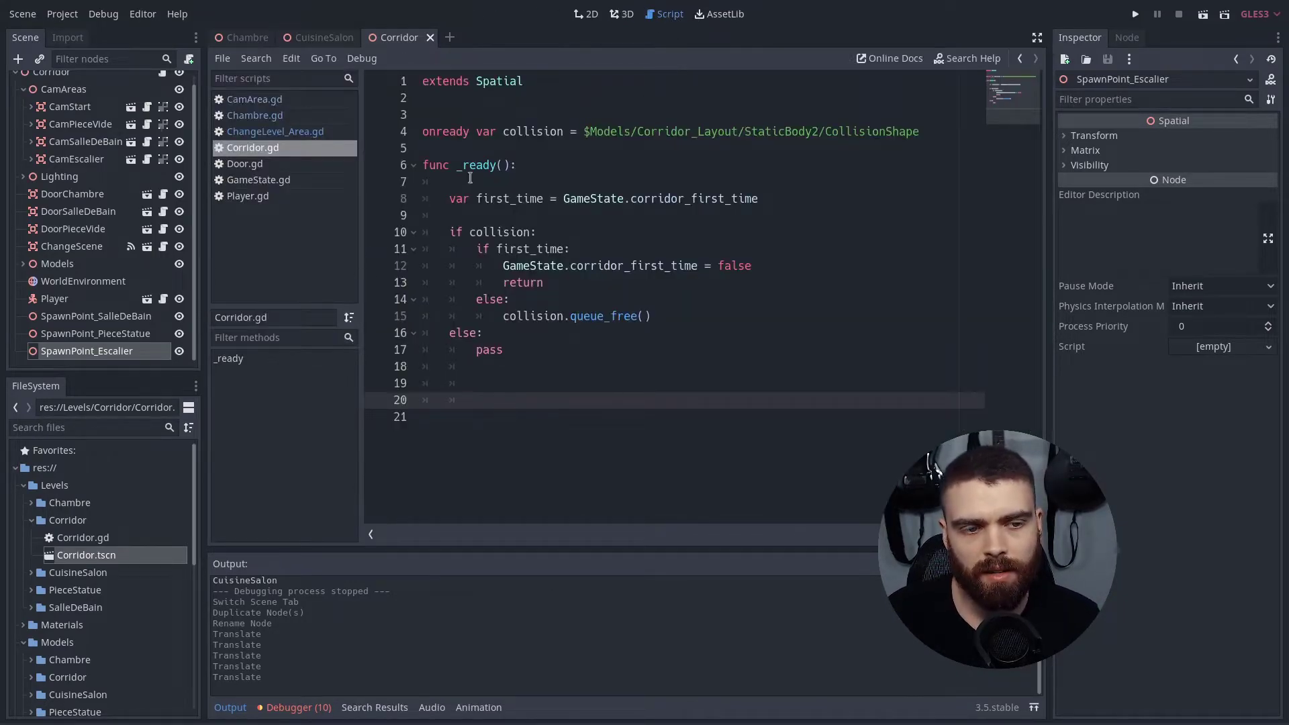
Step: Review GameState.gd's _ready Player name check and get_current_room call, then open Player.gd
left_click(274, 182)
left_click(652, 215)
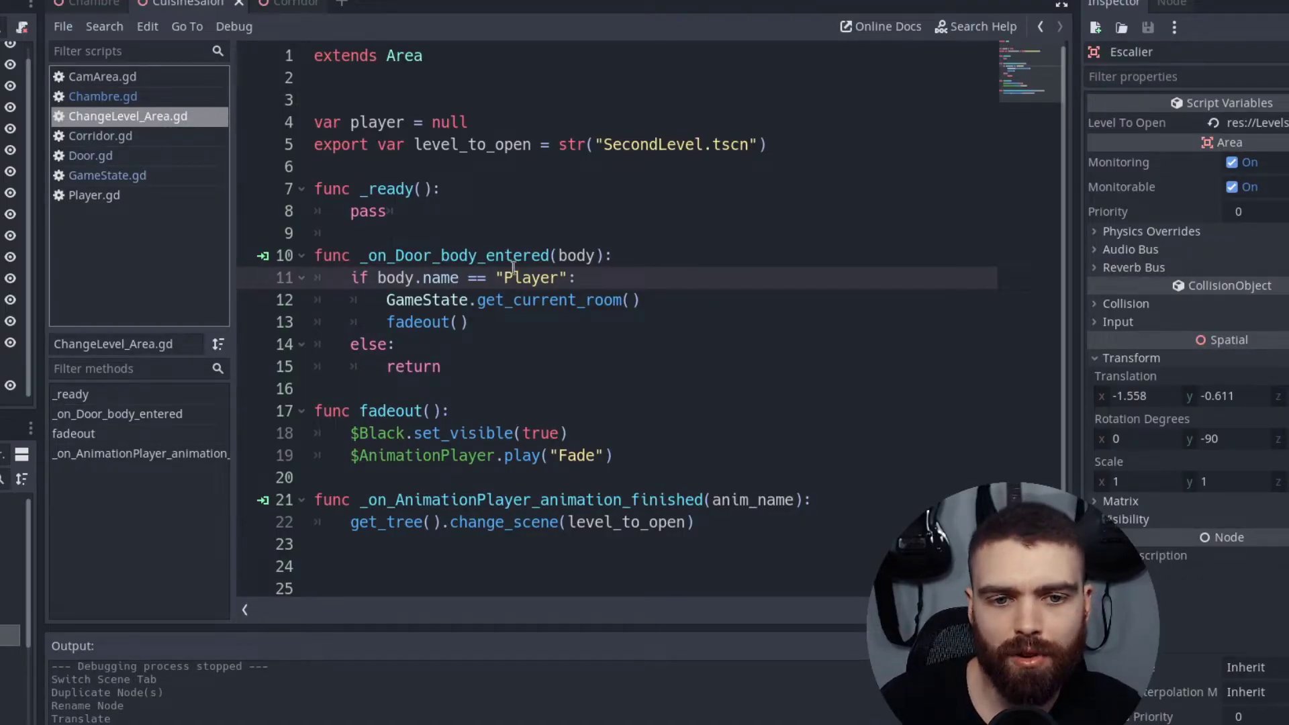
left_click(541, 277)
left_click(606, 302)
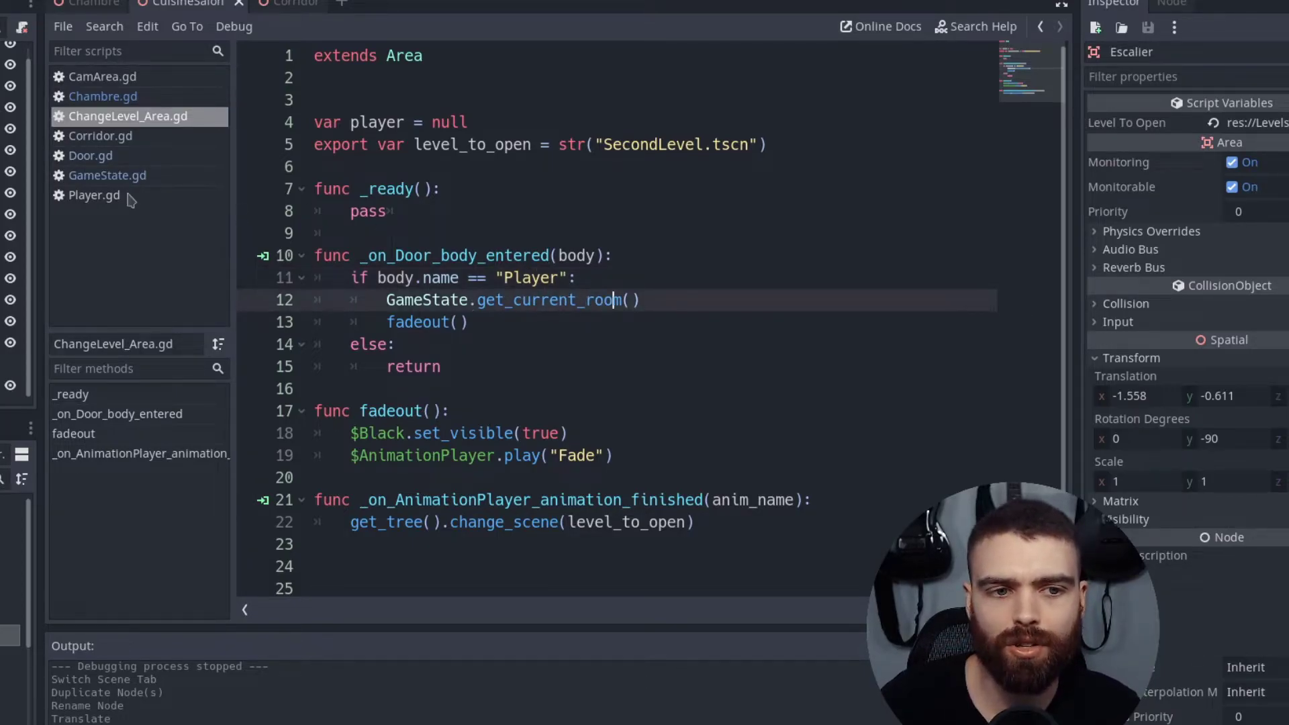
left_click(108, 175)
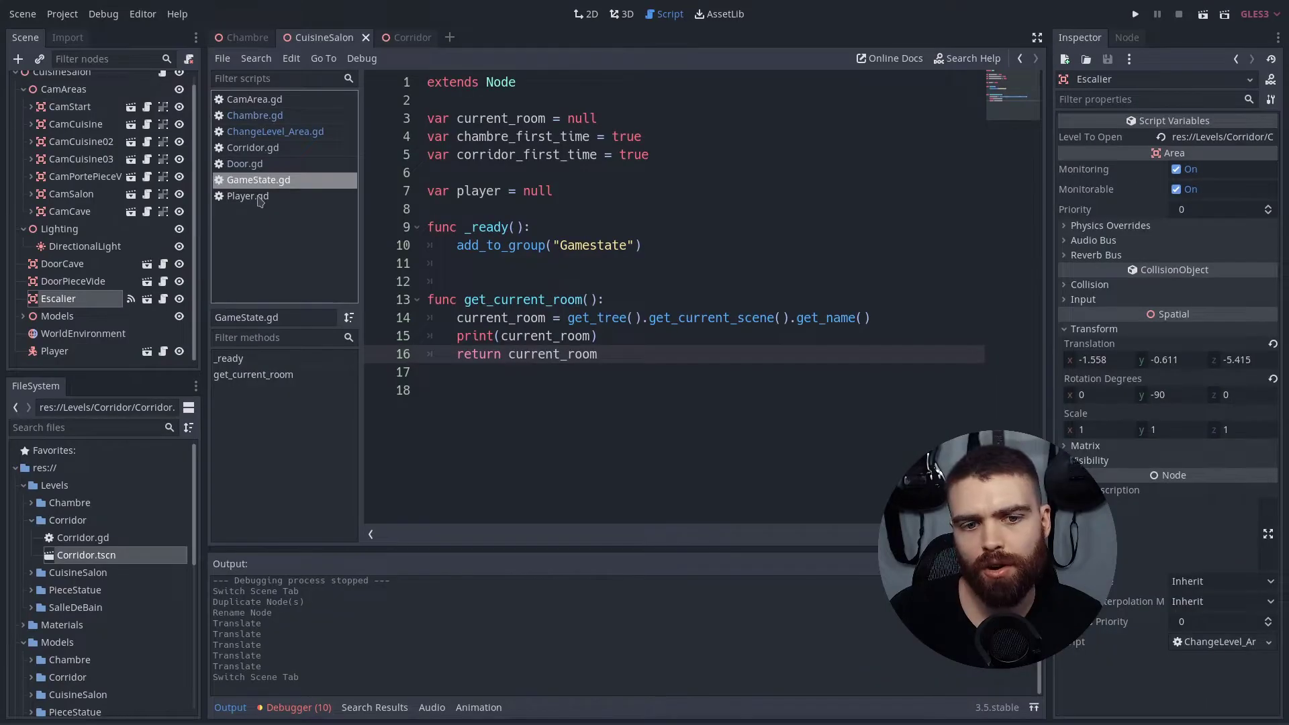
left_click(247, 195)
Step: Unfold Player.gd's _ready and review the current_room and last_room spawn checks down to SalleDeBain
scroll(758, 288, "up", 5)
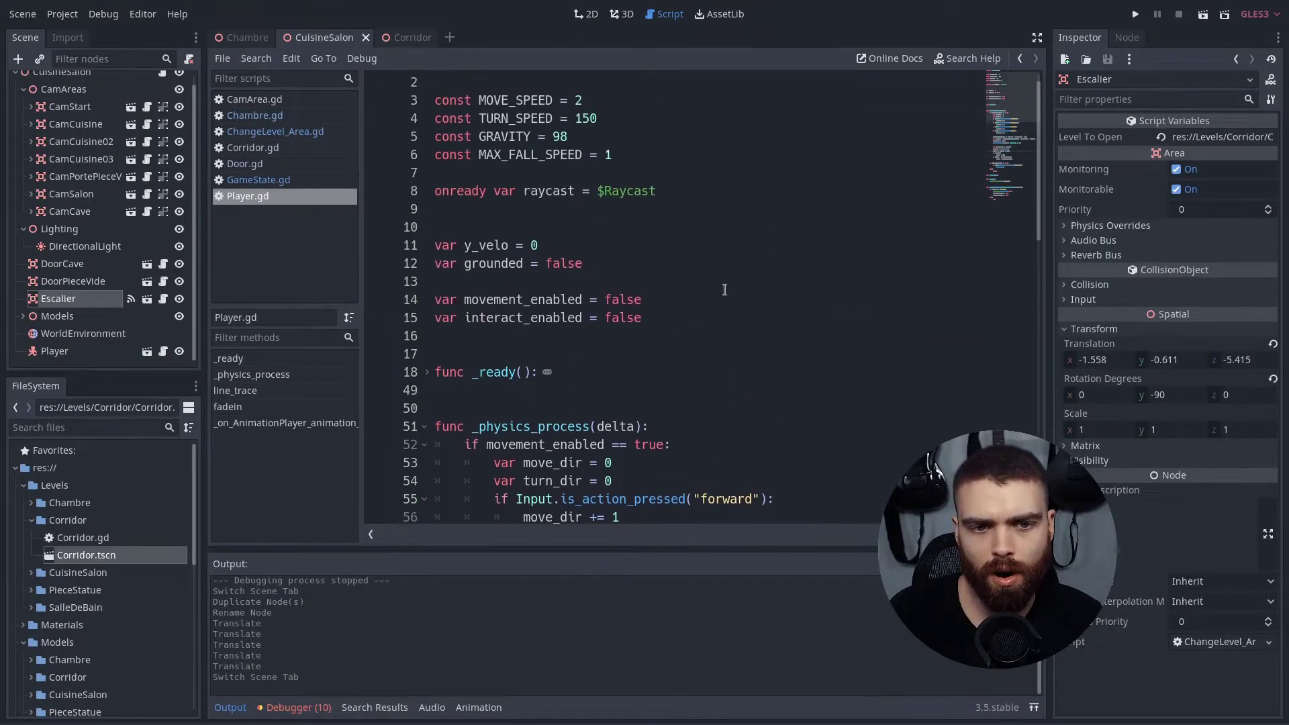
left_click(513, 211)
left_click(528, 234)
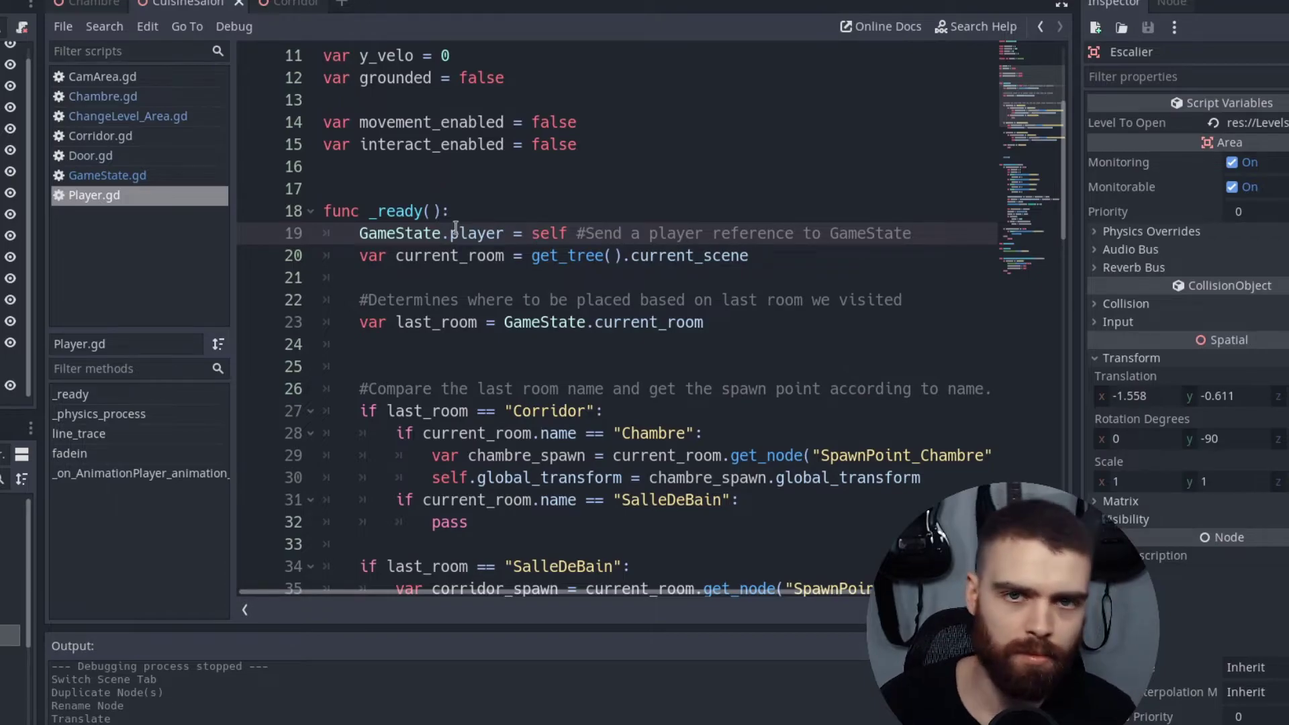
key("Down")
key("Down")
key("Down")
left_click(470, 257)
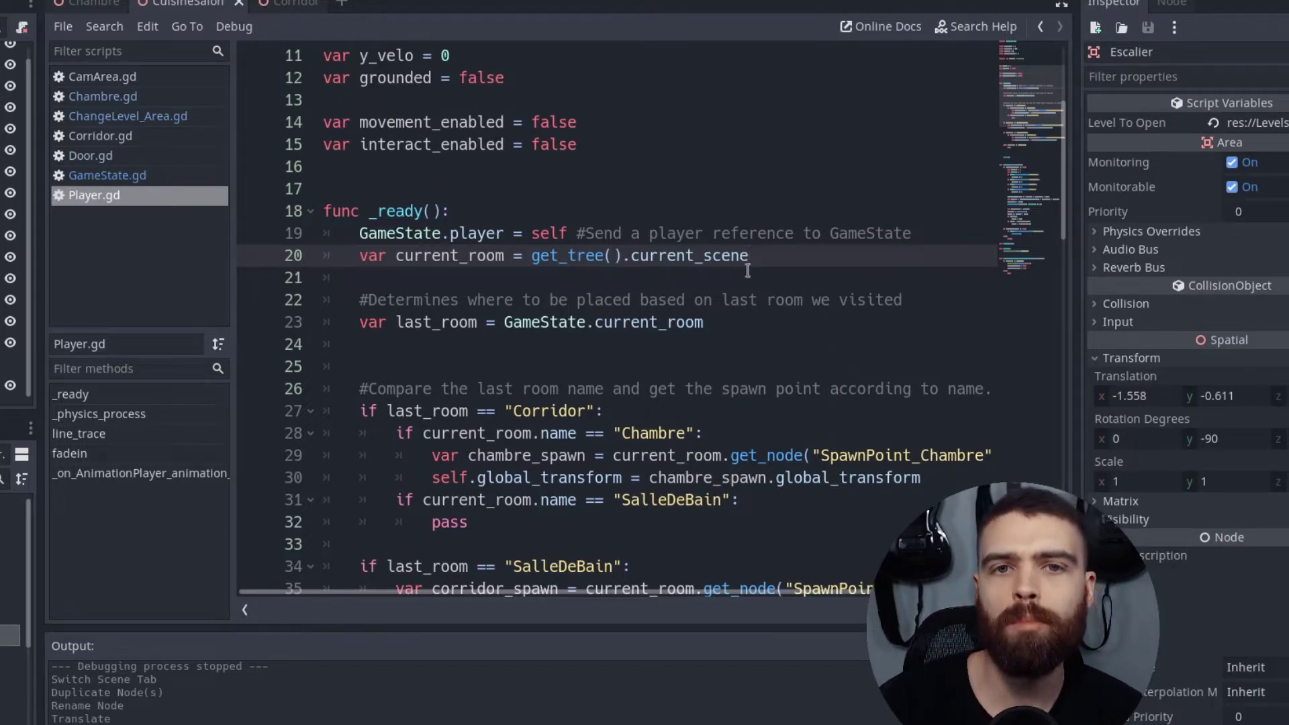
left_click(460, 323)
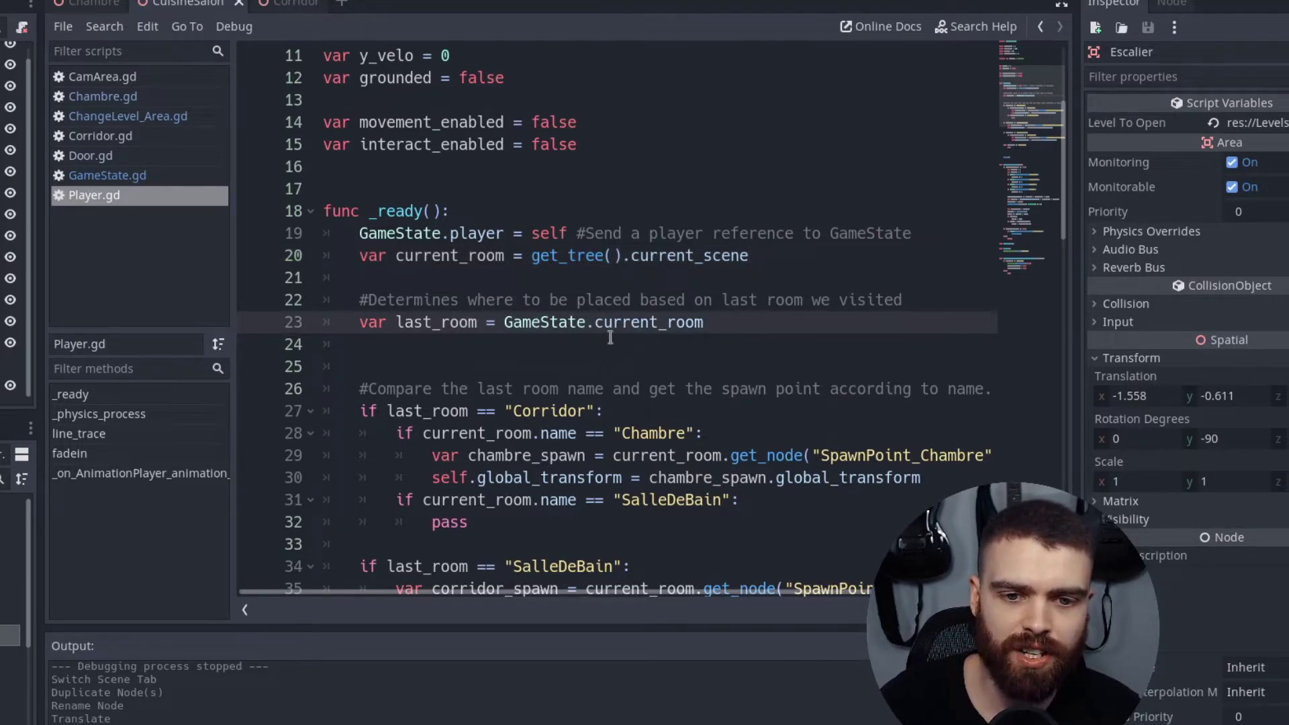
scroll(684, 340, "down", 1)
left_click(469, 455)
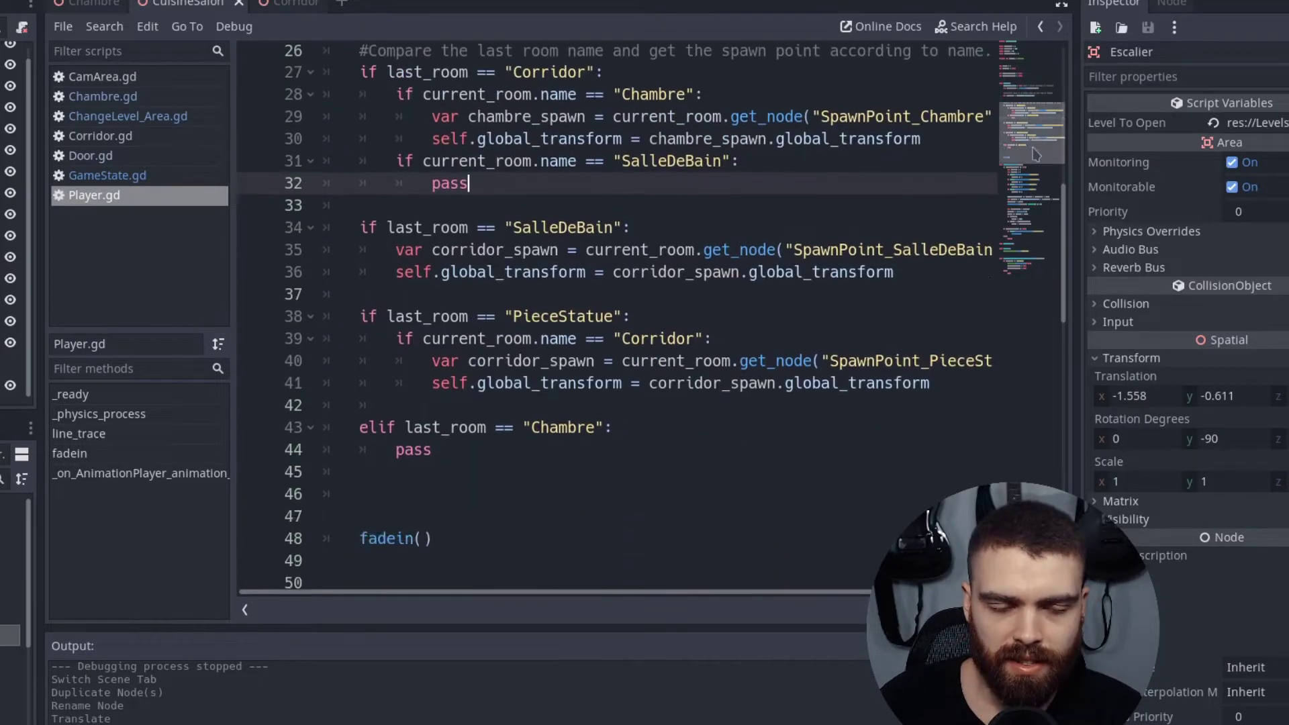
scroll(1040, 143, "up", 1)
scroll(1039, 143, "down", 1)
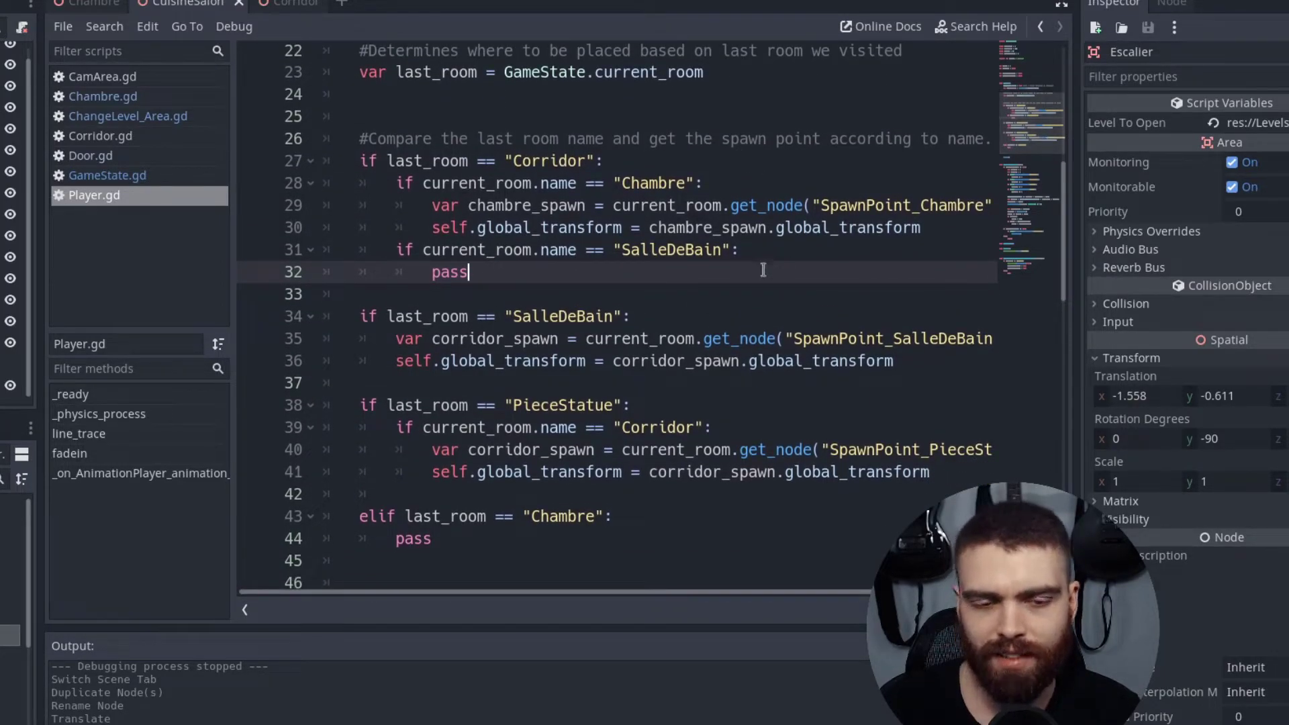
Step: Duplicate the PieceStatue spawn block, rename its room to CuisineSalon, and save
left_click(482, 384)
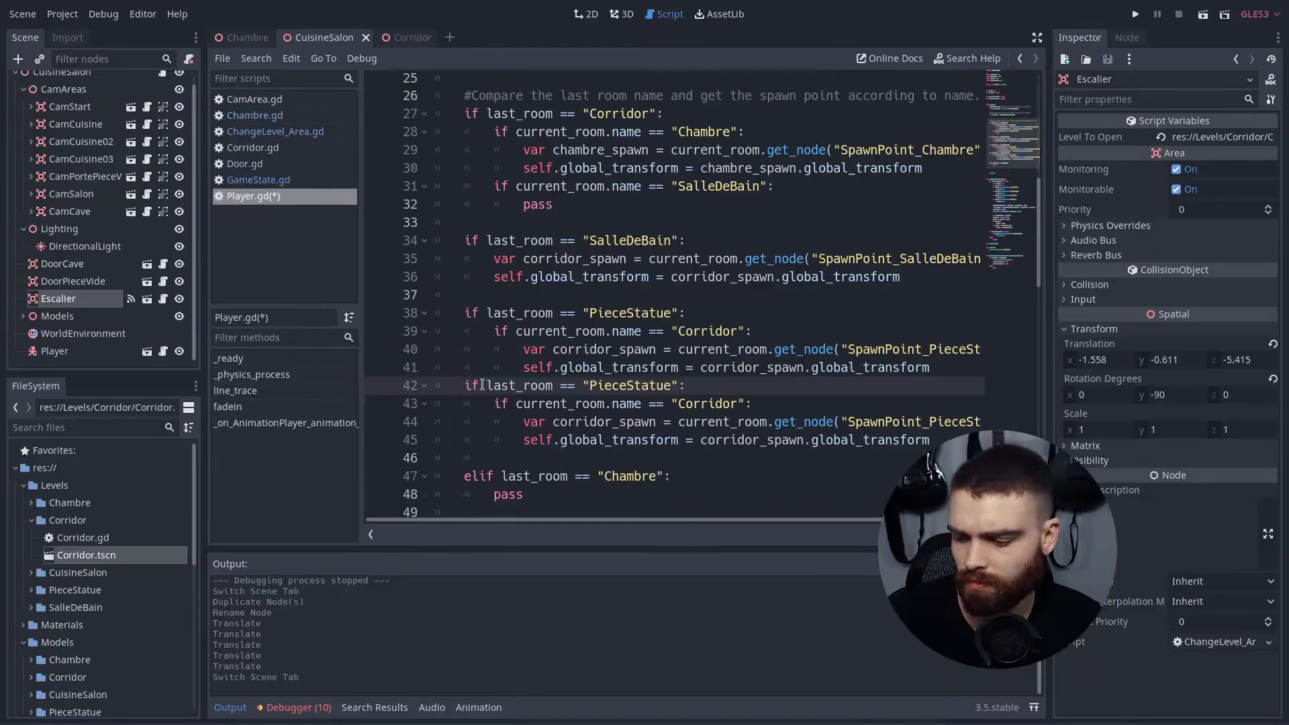
key("ctrl+v")
scroll(508, 370, "down", 1)
key("Up")
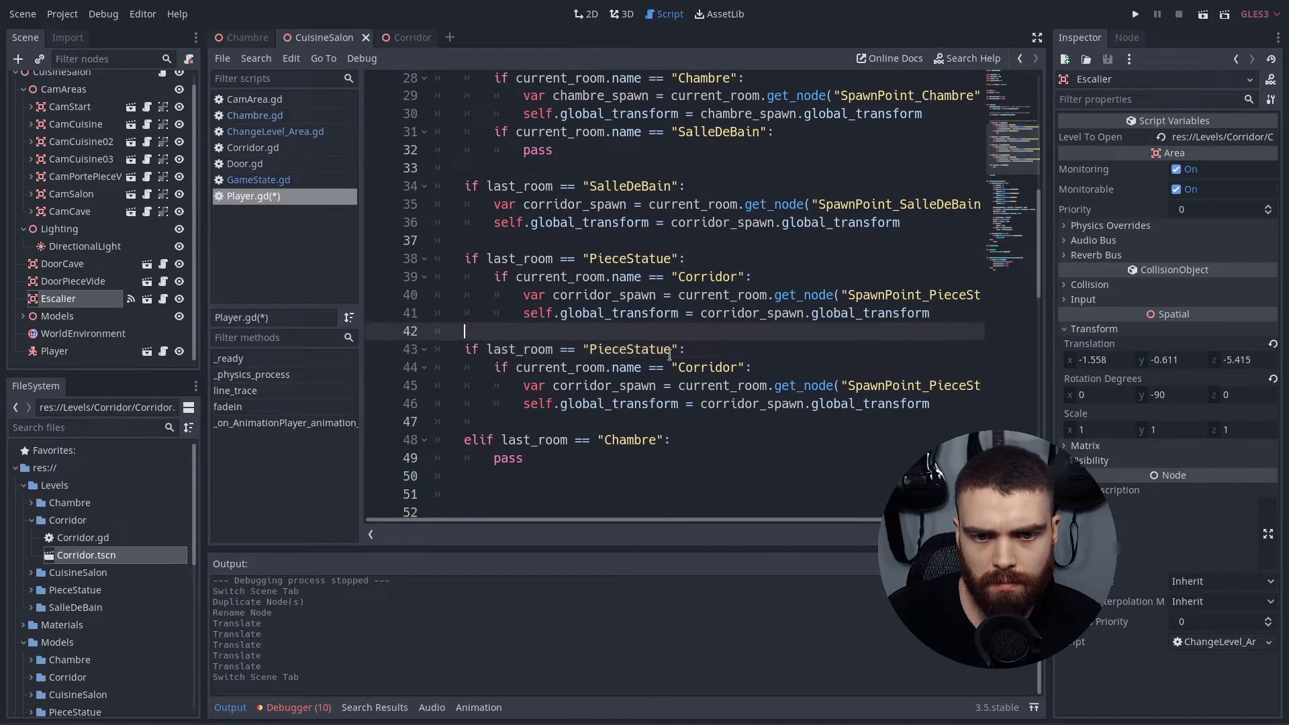
double_click(660, 351)
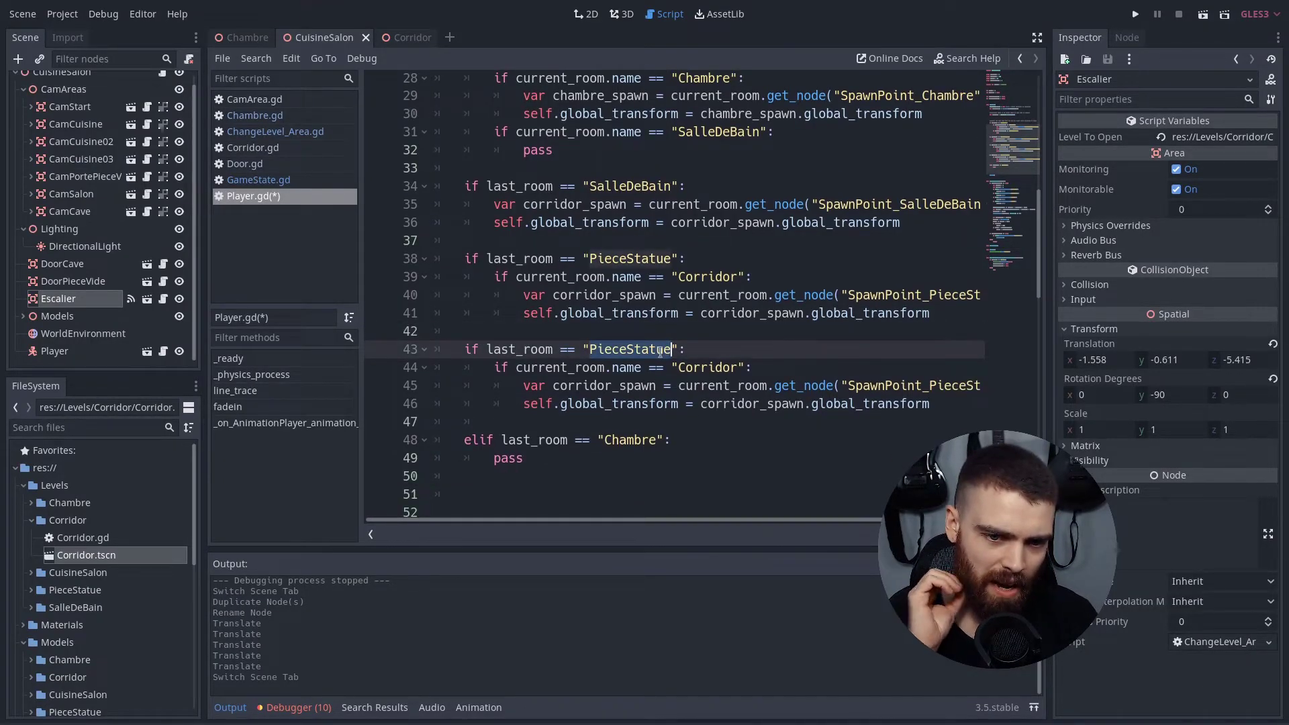
type("Cuisi")
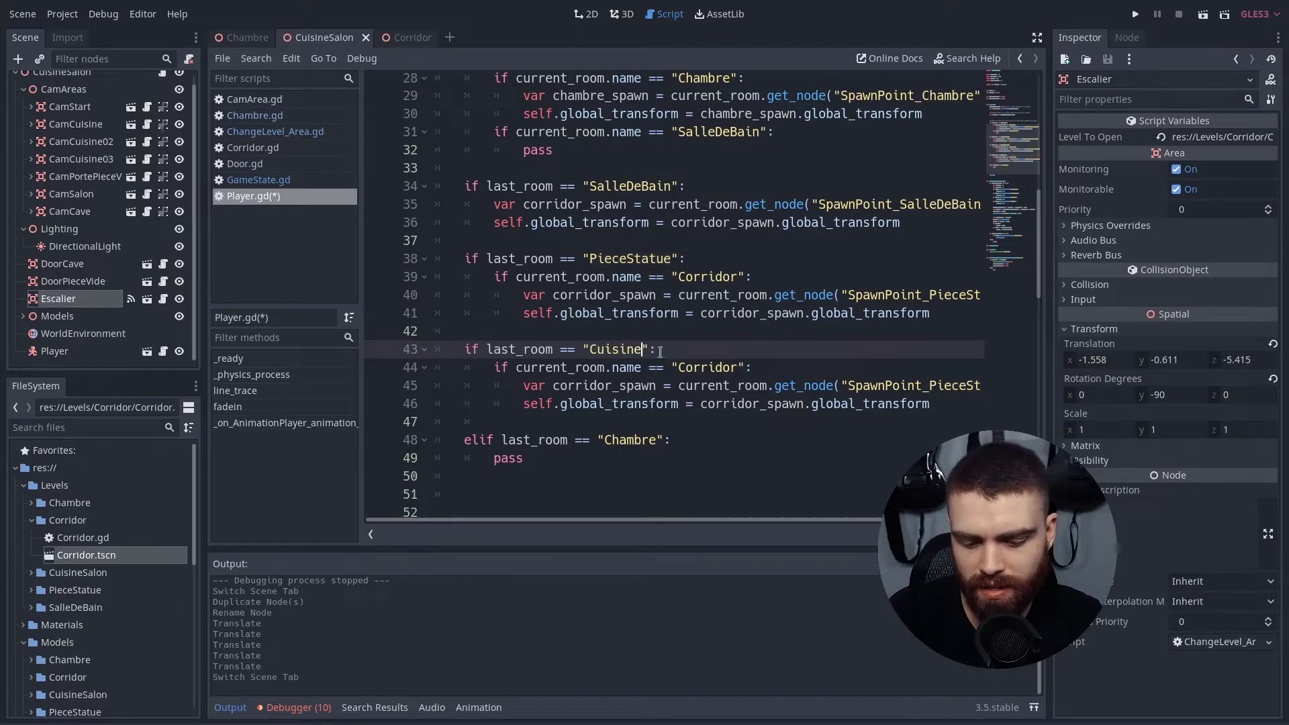
type("n")
key("ctrl+s")
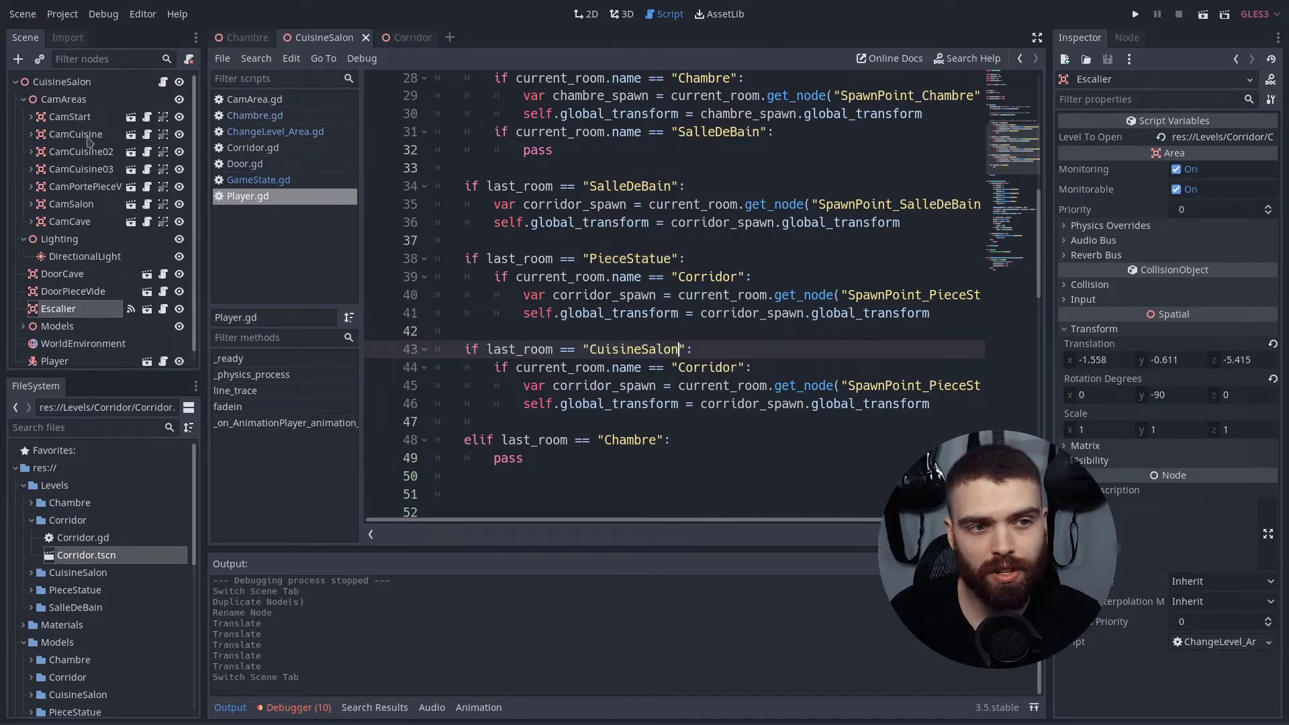
Step: Paste SpawnPoint_Escalier from the Corridor tree into the spawn get_node call and run the game
left_click(86, 86)
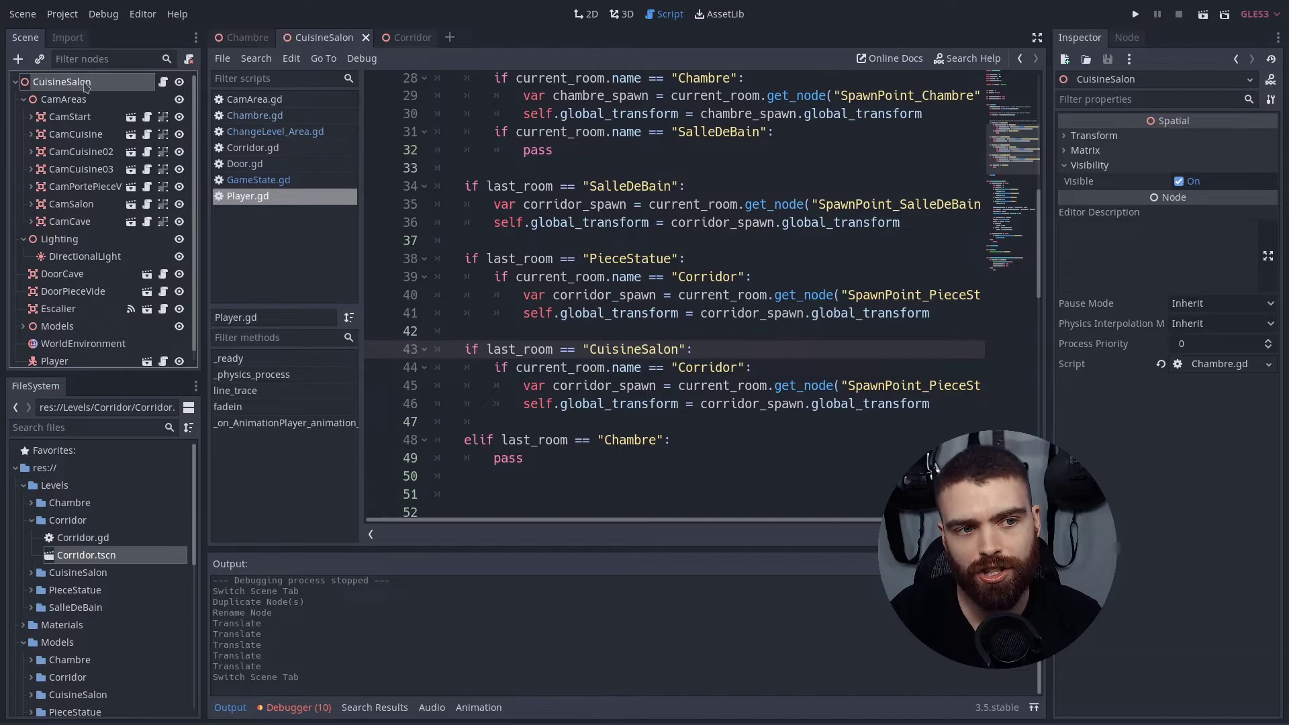
left_click(723, 386)
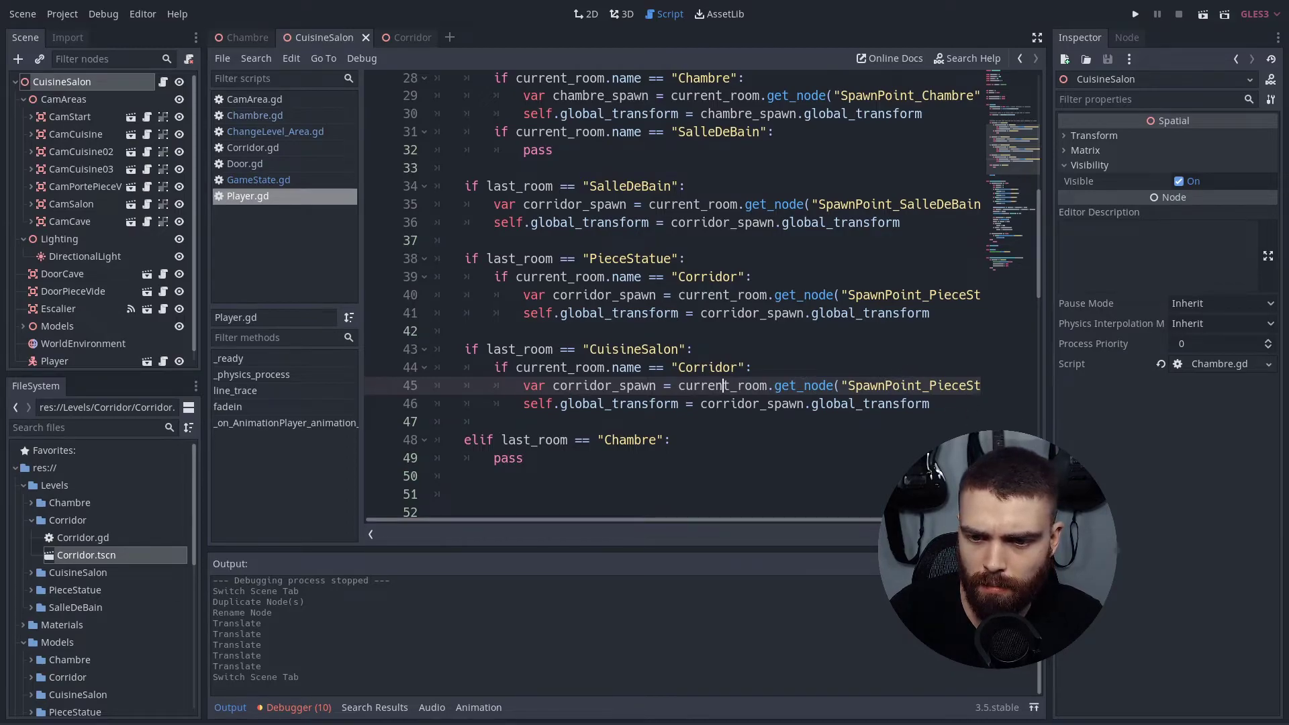
scroll(958, 382, "right", 2, "shift")
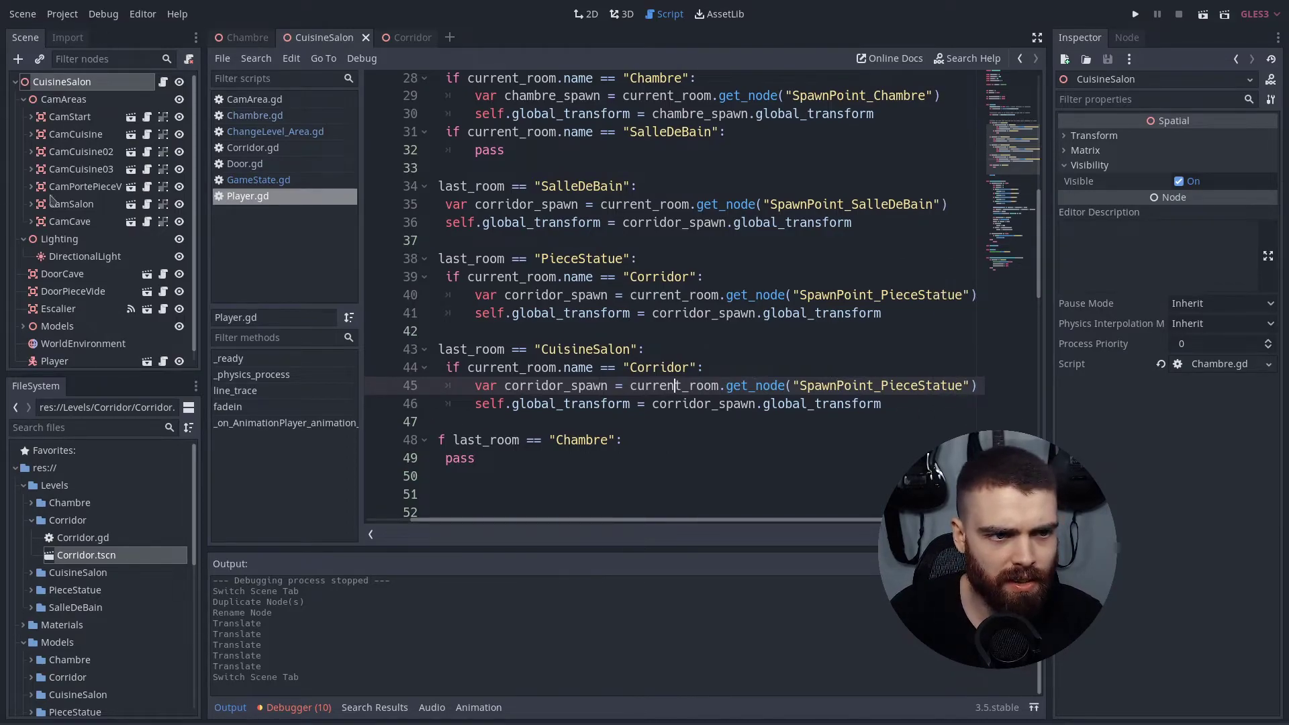
left_click(402, 37)
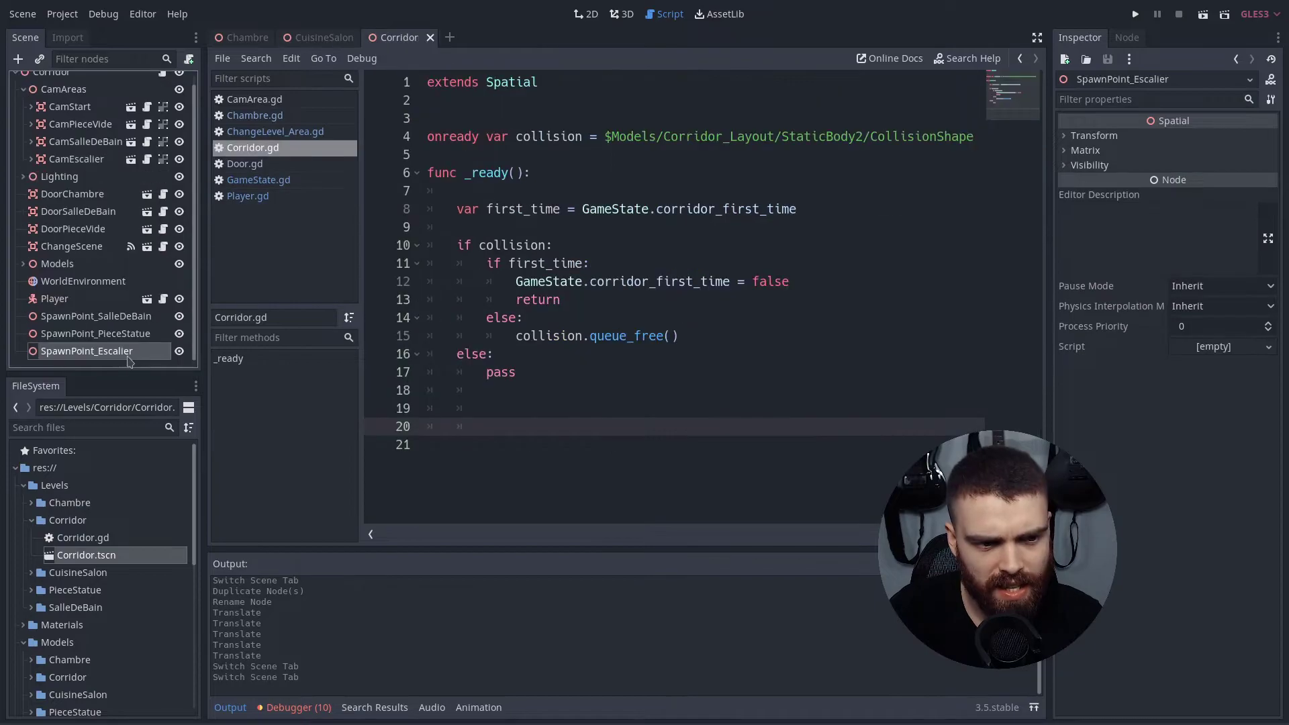
double_click(127, 354)
key("ctrl+c")
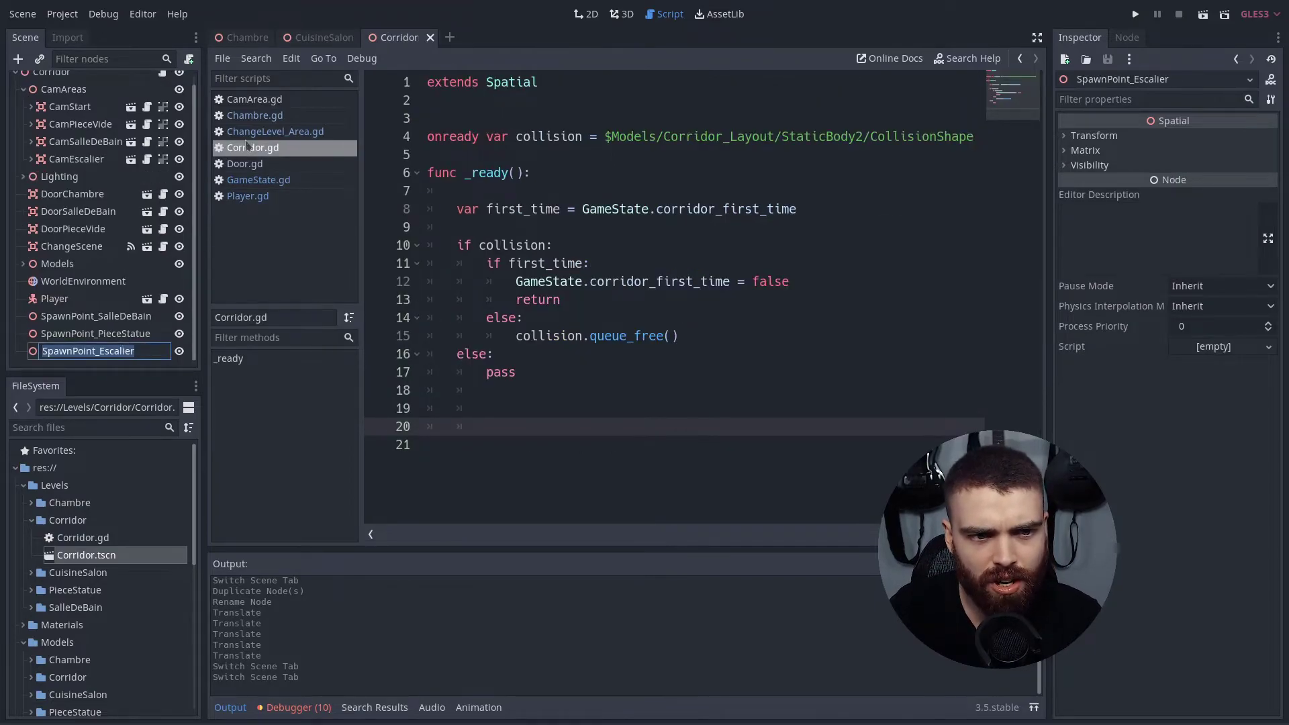
left_click(248, 195)
key("ctrl+v")
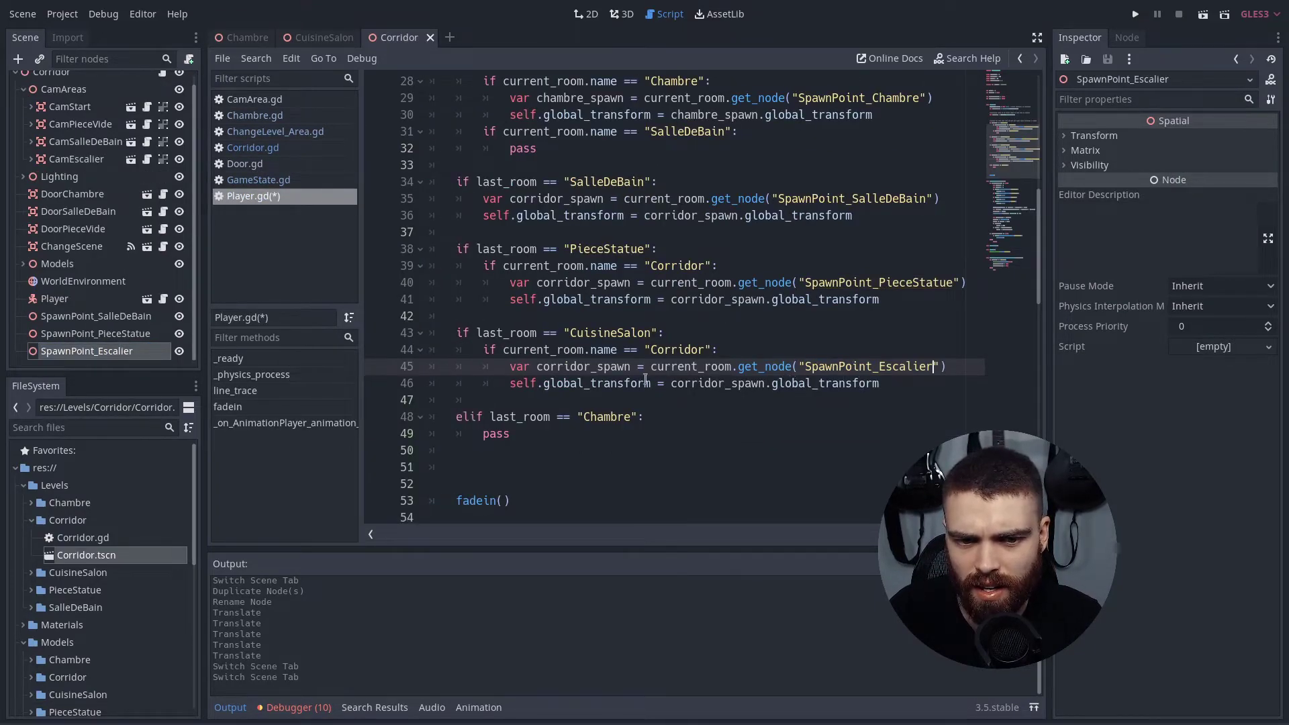
key("F5")
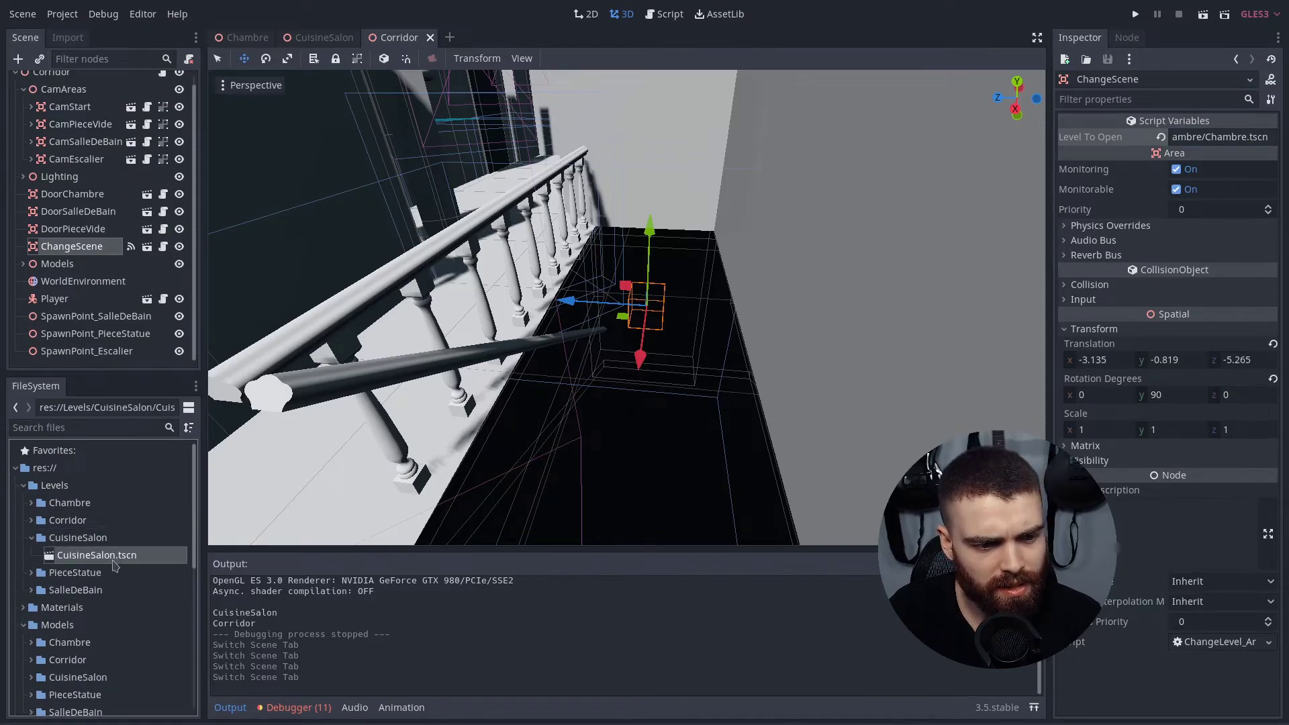
Step: Run CuisineSalon.tscn from the FileSystem dock to test walking into the Corridor
right_click(116, 564)
left_click(155, 535)
key("F5")
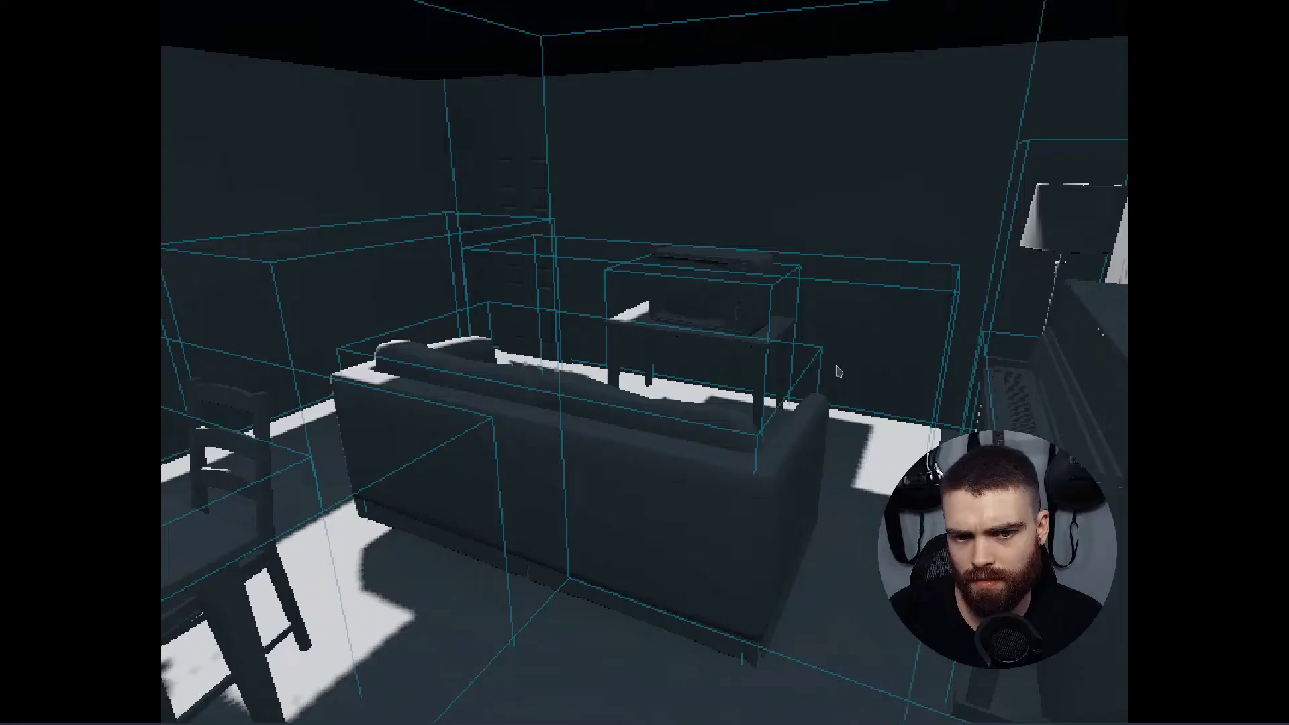